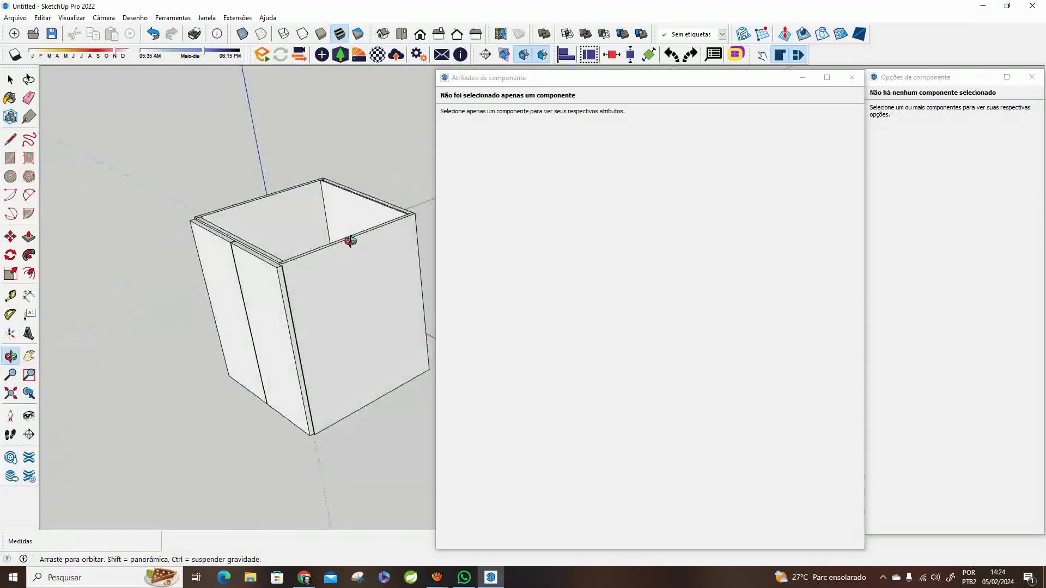
# Step: Select the Modulo_Inferior cabinet component to show its attributes and options
pyautogui.moveTo(337, 218); pyautogui.dragTo(340, 272, button='middle')
pyautogui.scroll(3, 340, 267)
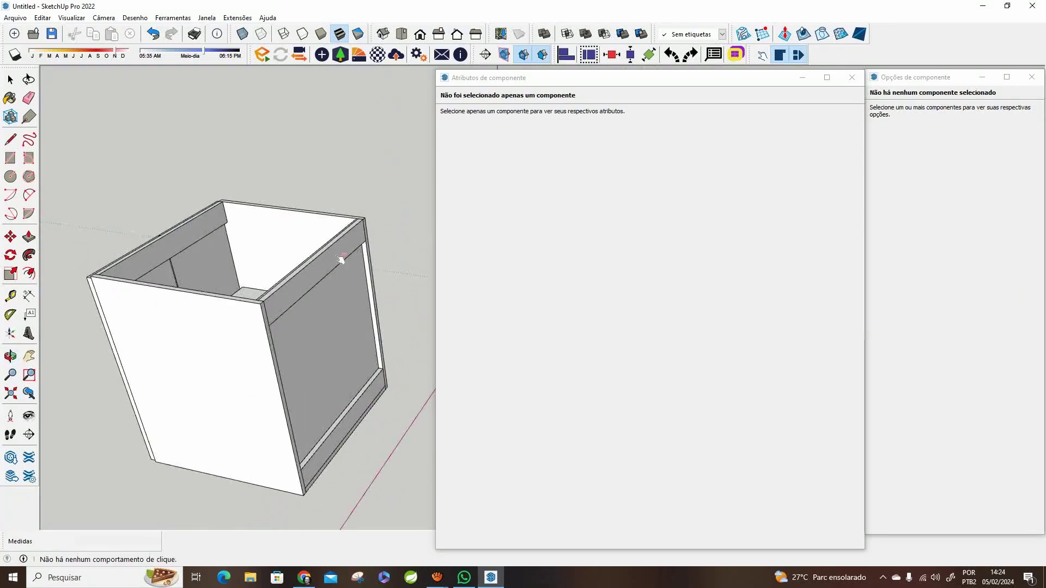
pyautogui.press('space')
pyautogui.click(276, 242)
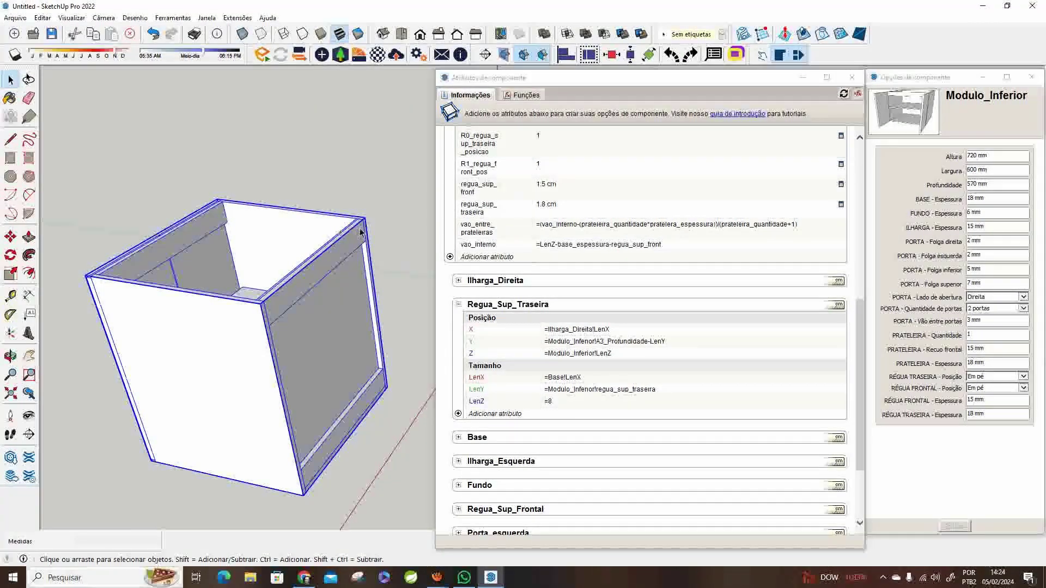
pyautogui.scroll(2, 340, 232)
pyautogui.scroll(-3, 340, 232)
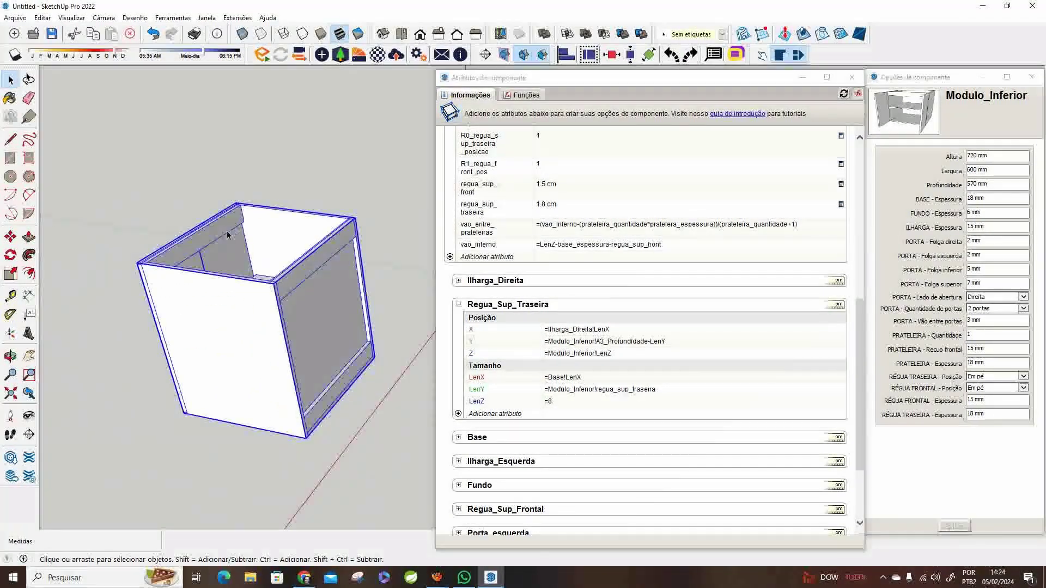
# Step: Examine the cabinet's front and rear upper rails from both sides of the module
pyautogui.moveTo(232, 235); pyautogui.dragTo(345, 211, button='middle')
pyautogui.scroll(2, 283, 193)
pyautogui.scroll(-4, 283, 194)
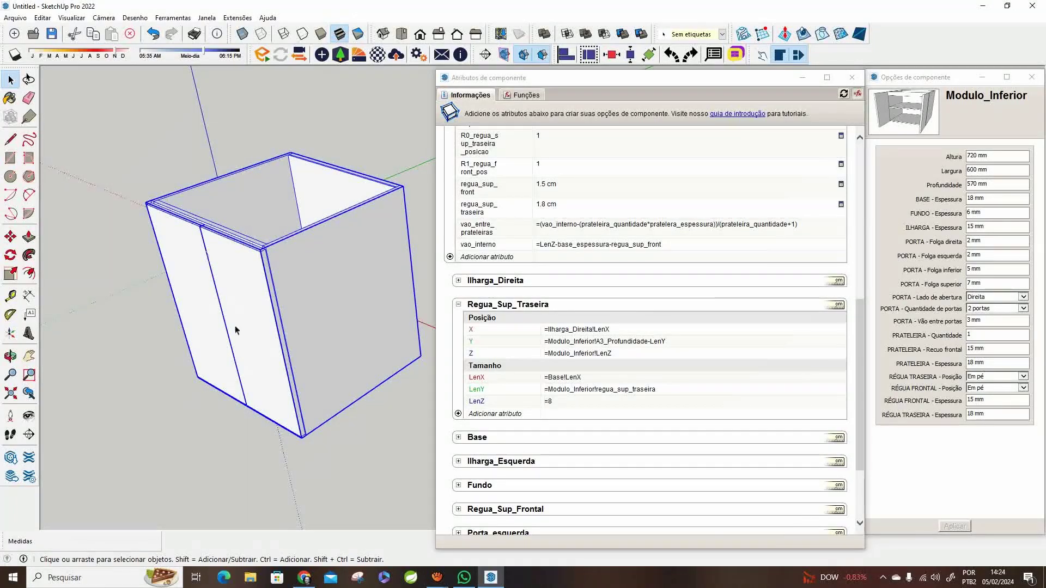
pyautogui.moveTo(234, 326); pyautogui.dragTo(245, 351, button='middle')
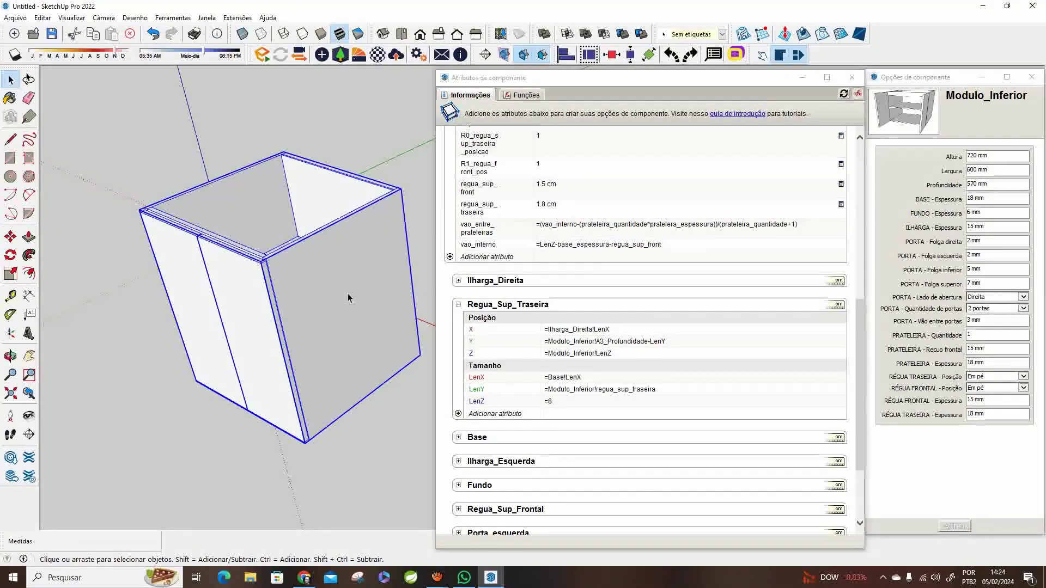
pyautogui.moveTo(348, 298)
pyautogui.mouseDown(button='middle')
pyautogui.moveTo(357, 275)
pyautogui.moveTo(376, 283)
pyautogui.moveTo(342, 276)
pyautogui.moveTo(355, 257)
pyautogui.moveTo(347, 269)
pyautogui.mouseUp(button='middle')
pyautogui.scroll(-2, 347, 267)
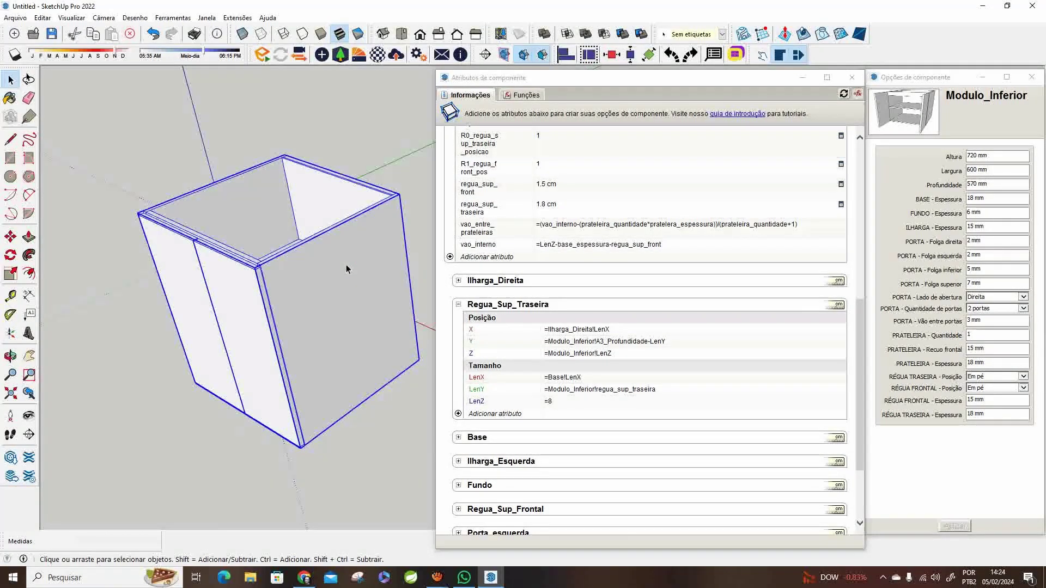
pyautogui.moveTo(361, 235); pyautogui.dragTo(357, 240, button='middle')
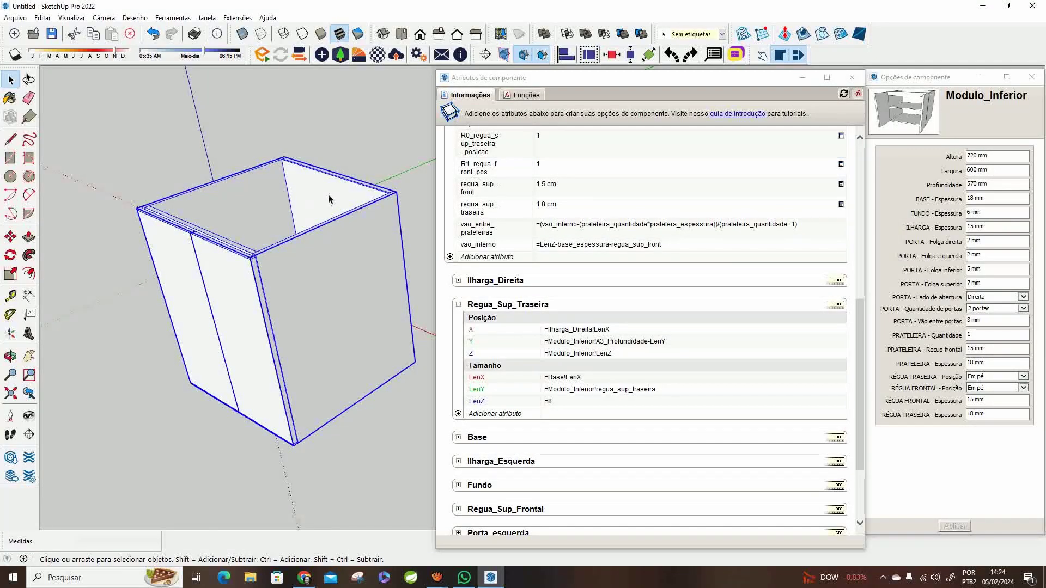
pyautogui.moveTo(335, 206)
pyautogui.mouseDown(button='middle')
pyautogui.moveTo(313, 195)
pyautogui.moveTo(326, 199)
pyautogui.mouseUp(button='middle')
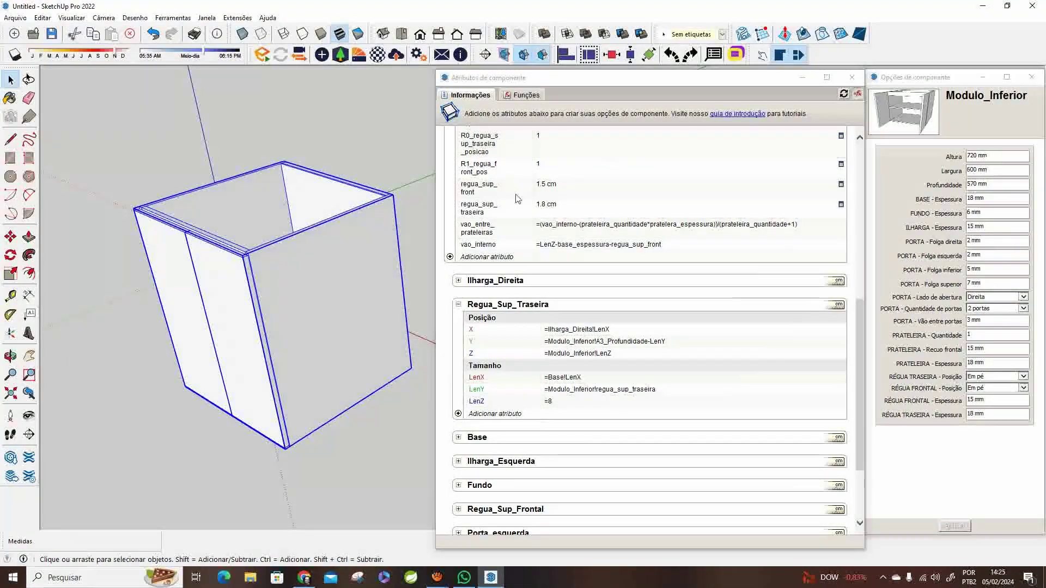
pyautogui.moveTo(383, 212); pyautogui.dragTo(289, 265, button='middle')
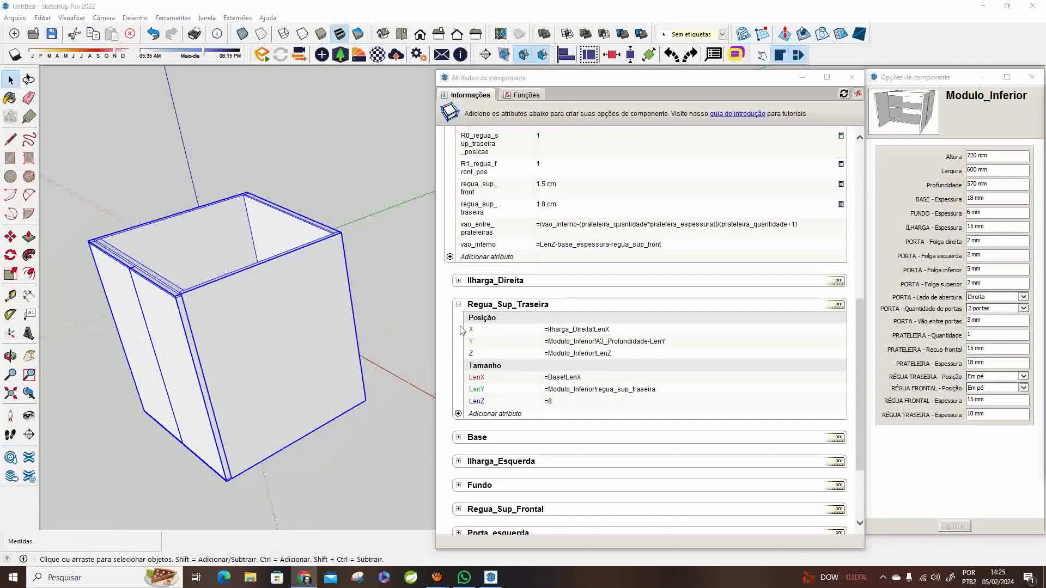
pyautogui.moveTo(384, 274); pyautogui.dragTo(242, 283, button='middle')
pyautogui.scroll(5, 310, 250)
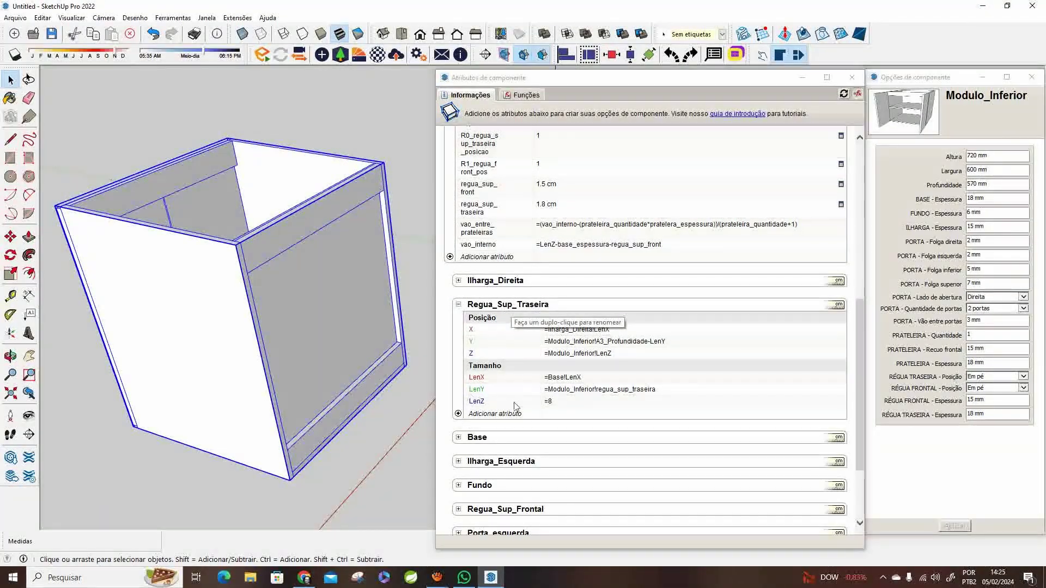
# Step: Add a RotX rotation attribute to the Regua_Sup_Traseira subcomponent
pyautogui.click(458, 415)
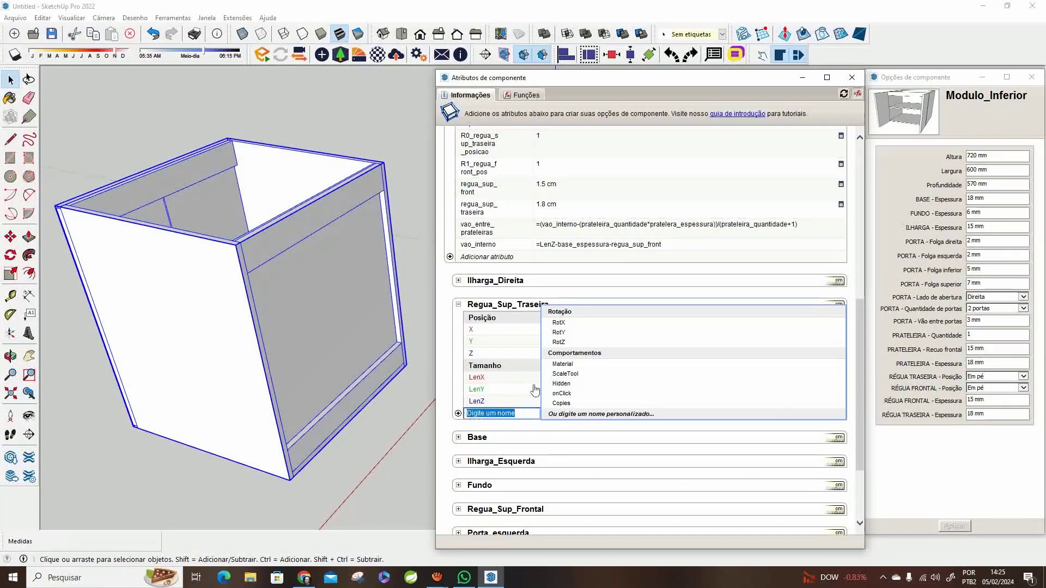
pyautogui.click(561, 325)
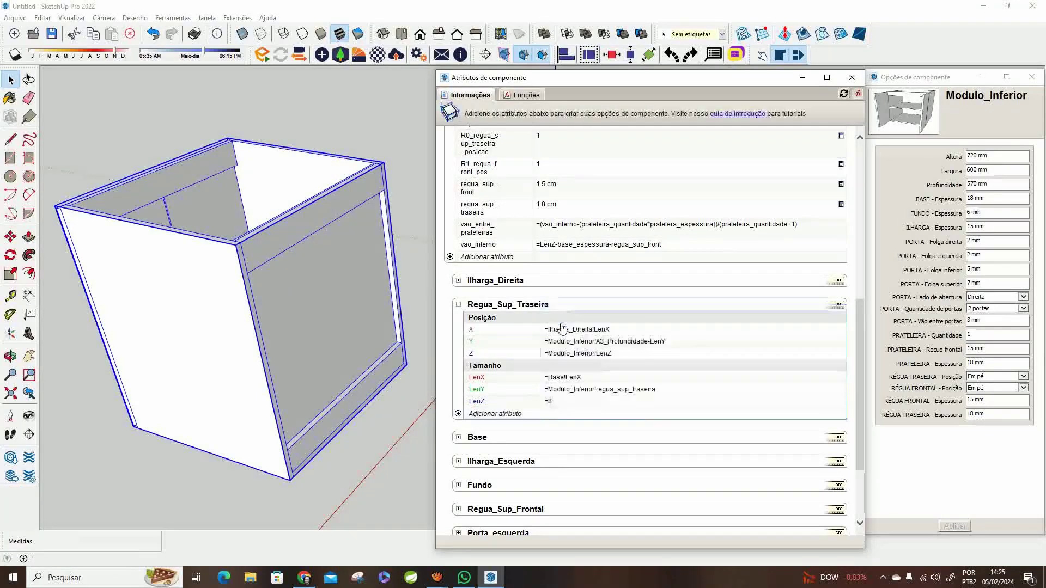
pyautogui.scroll(-1, 569, 359)
pyautogui.scroll(-1, 571, 363)
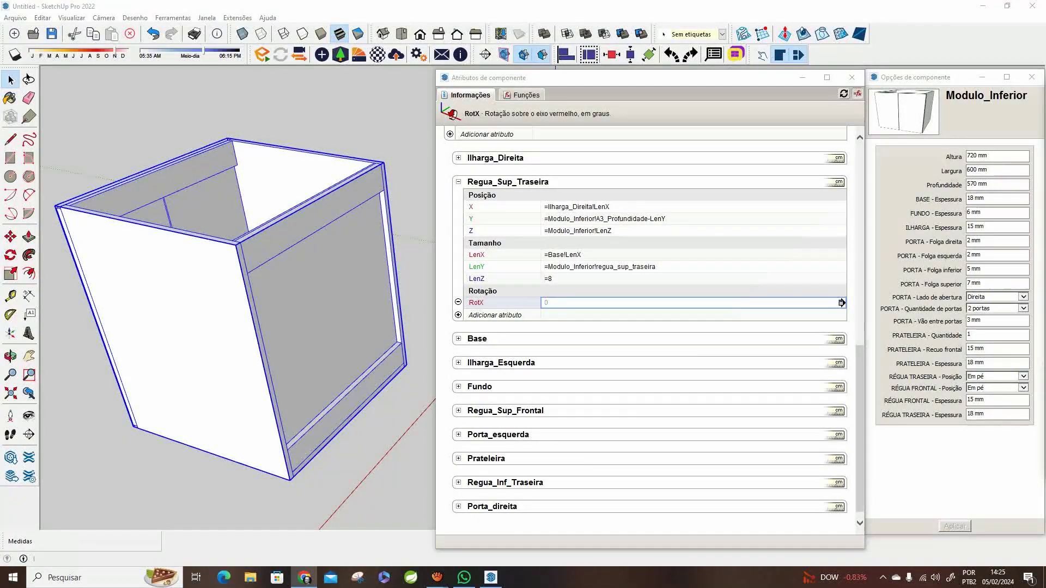
pyautogui.click(625, 303)
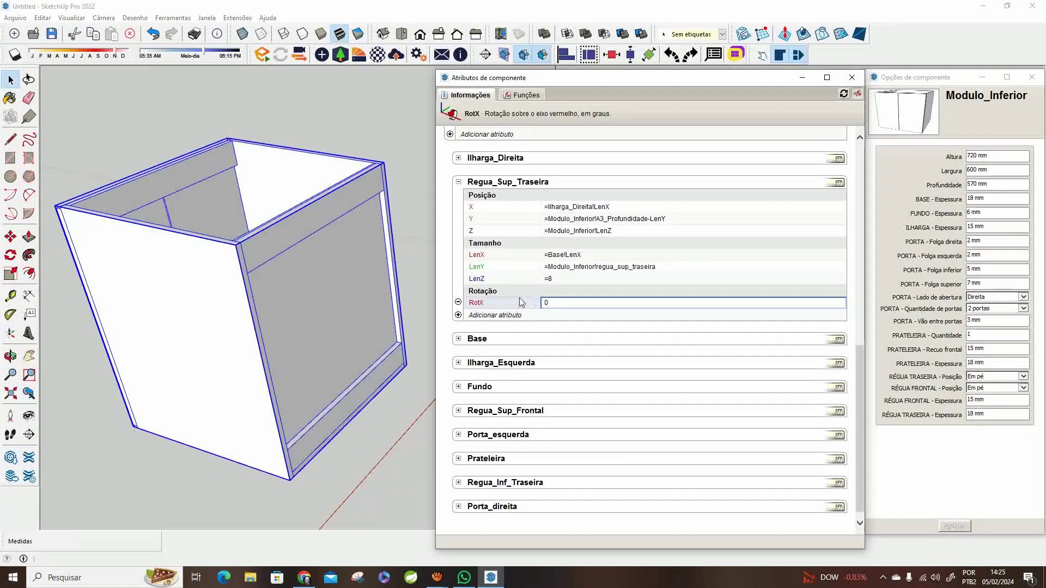
pyautogui.doubleClick(546, 303)
pyautogui.write('=IF(Modulo_Inferior!R0_regua_sup_traseira_posicao=0,Modulo_Inferior!A3_Profundidade,Modulo_Inferior!A3_Profundidade-LenY)')
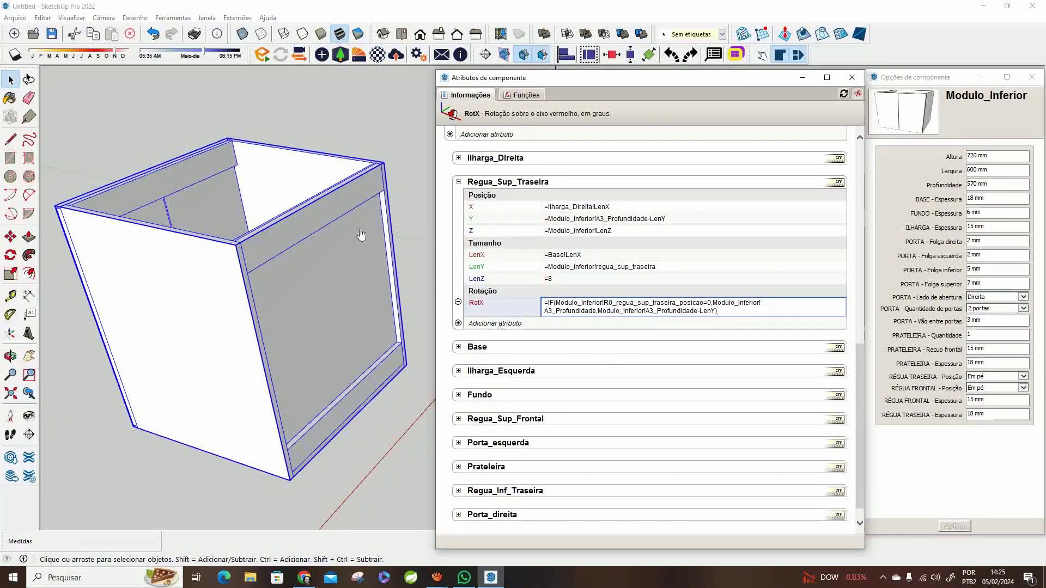
pyautogui.press('Return')
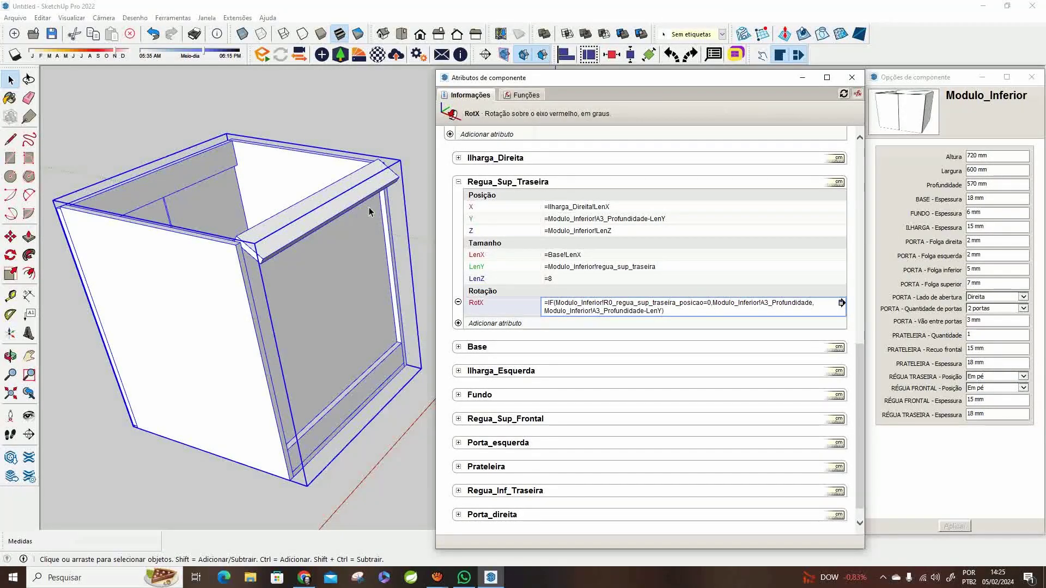
pyautogui.write('0')
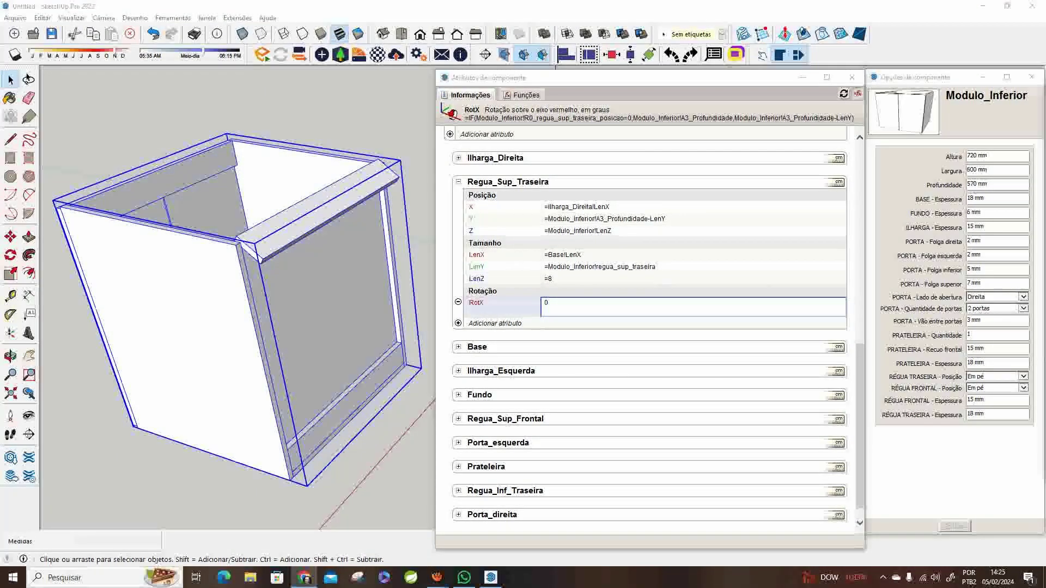
pyautogui.click(564, 309)
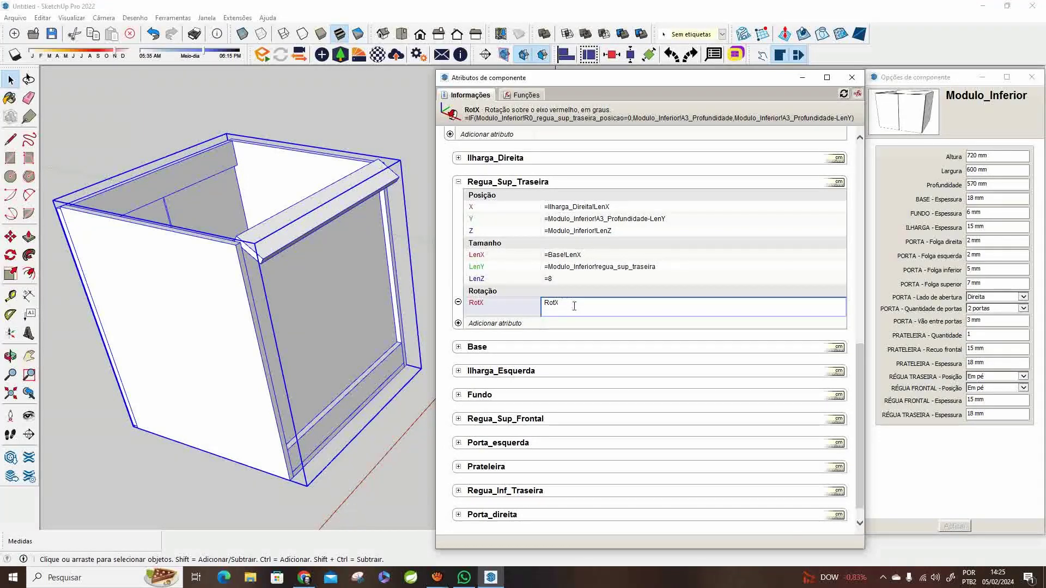
pyautogui.write('=IF(Modulo_Inferior!R0_regua_sup_traseira_posicao=1,Modulo_Inferior!LenY-LenY,Modulo_Inferior!LenY)')
pyautogui.hotkey('ctrl', 'z')
pyautogui.hotkey('ctrl', 'z')
pyautogui.hotkey('ctrl', 'z')
pyautogui.hotkey('ctrl', 'z')
pyautogui.hotkey('ctrl', 'z')
pyautogui.hotkey('ctrl', 'z')
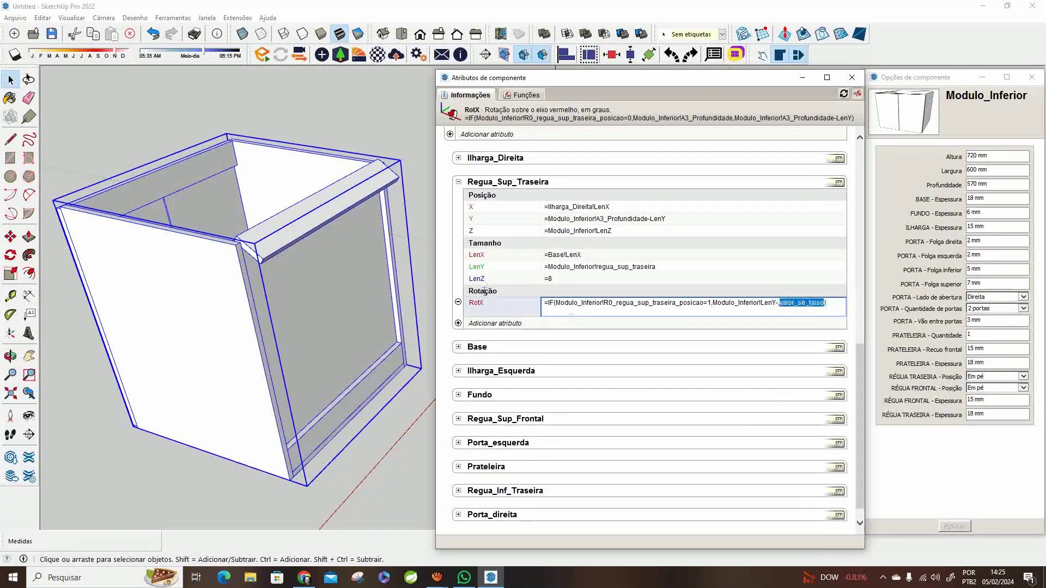
pyautogui.hotkey('ctrl', 'z')
pyautogui.hotkey('ctrl', 'z')
pyautogui.hotkey('ctrl', 'z')
pyautogui.hotkey('ctrl', 'z')
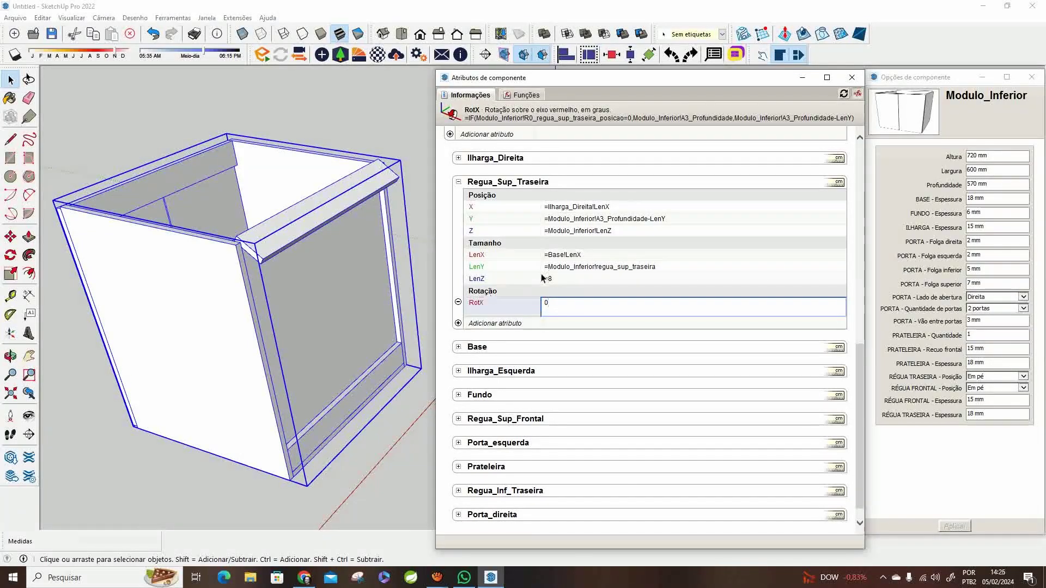
# Step: Set Regua_Sup_Traseira's RotX formula to =IF(Modulo_Inferior!R0_regua_sup_traseira_posicao<>0,0,-90)
pyautogui.press('BackSpace')
pyautogui.write('=IF(Modulo_Inferior!R0_regua_sup_traseira_posicao<>0,0,-90)')
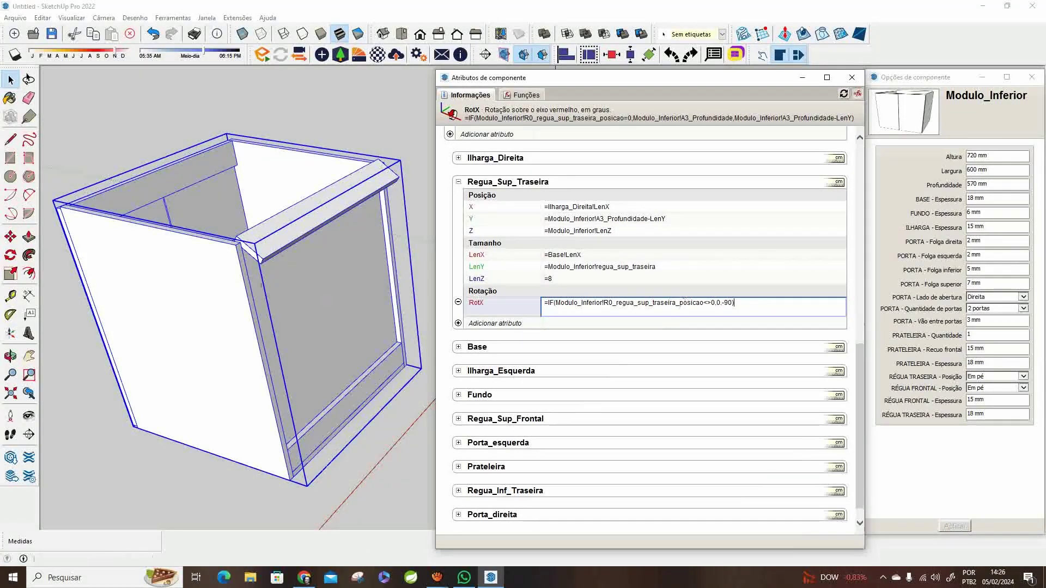
pyautogui.press('Return')
pyautogui.scroll(-1, 666, 323)
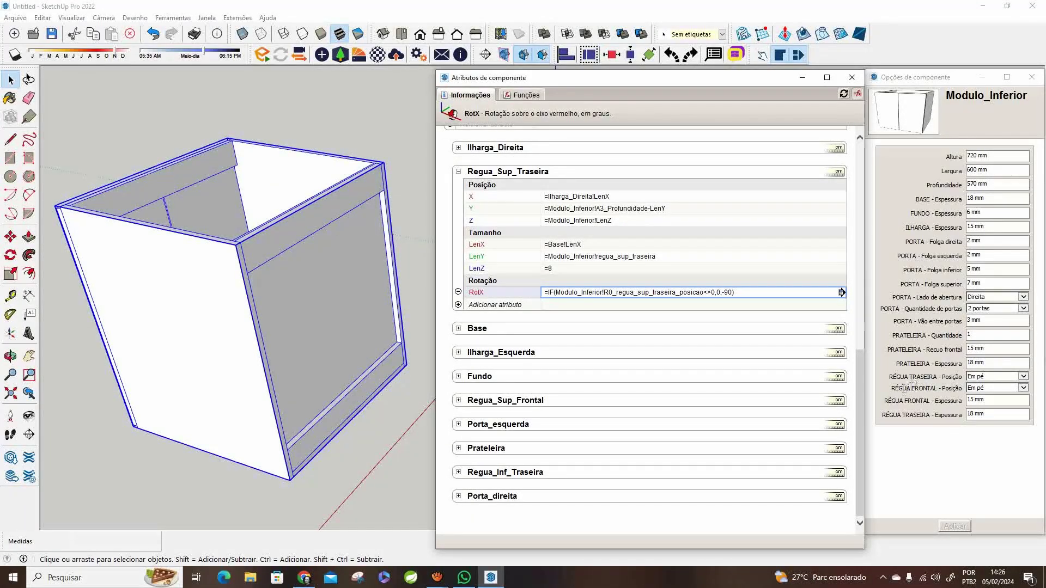
# Step: Test the rear rail's rotation by applying Deitada to RÉGUA TRASEIRA - Posição and returning it to Em pé
pyautogui.click(997, 377)
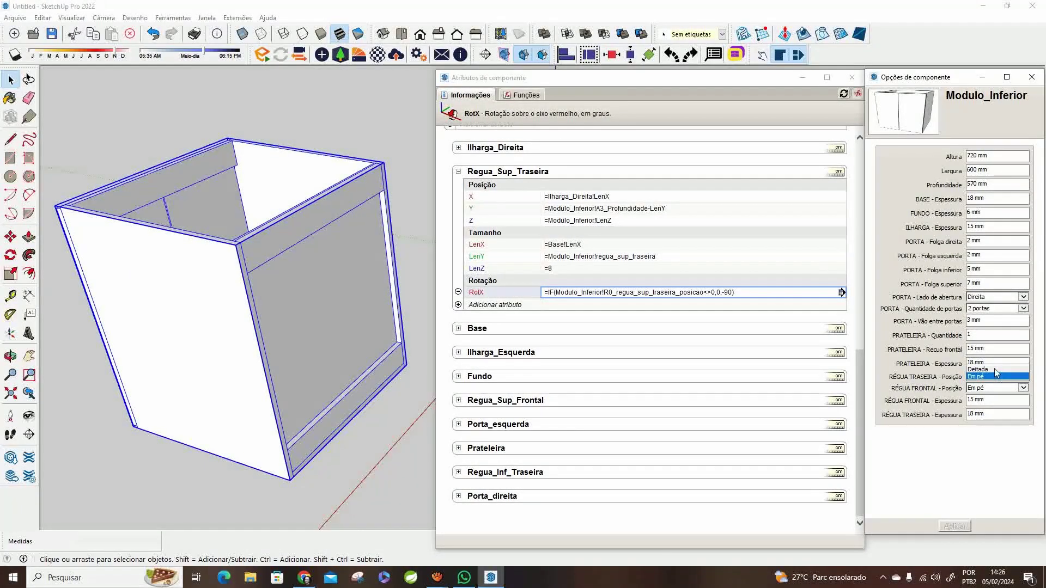
pyautogui.click(995, 368)
pyautogui.click(958, 528)
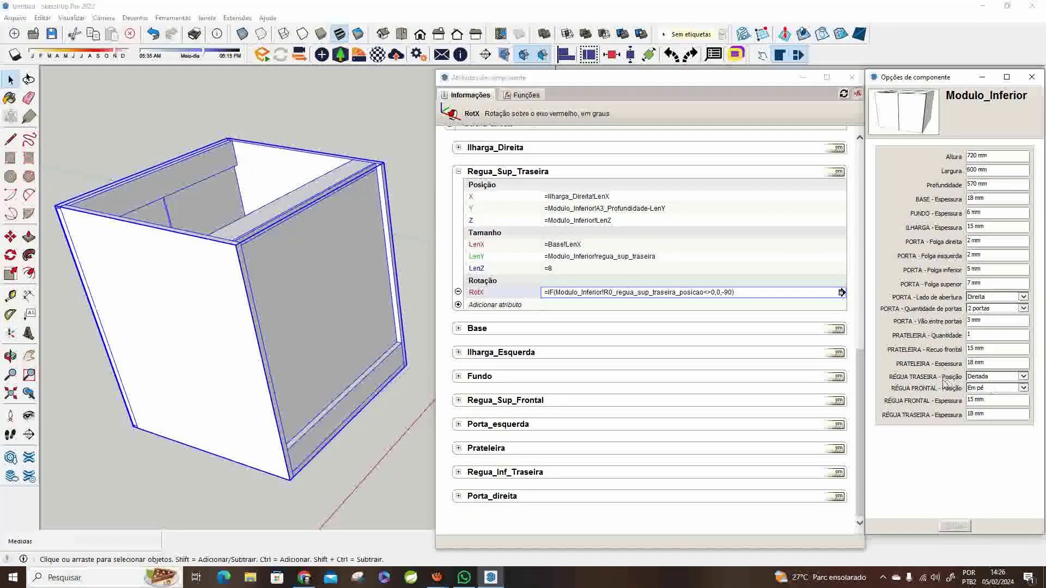
pyautogui.click(1005, 377)
pyautogui.click(976, 384)
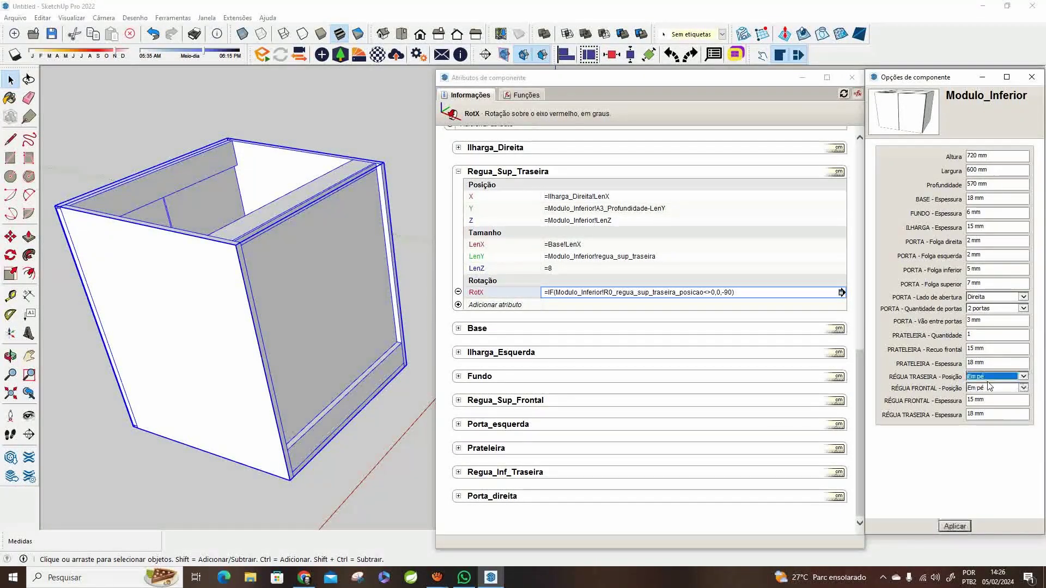
pyautogui.click(965, 526)
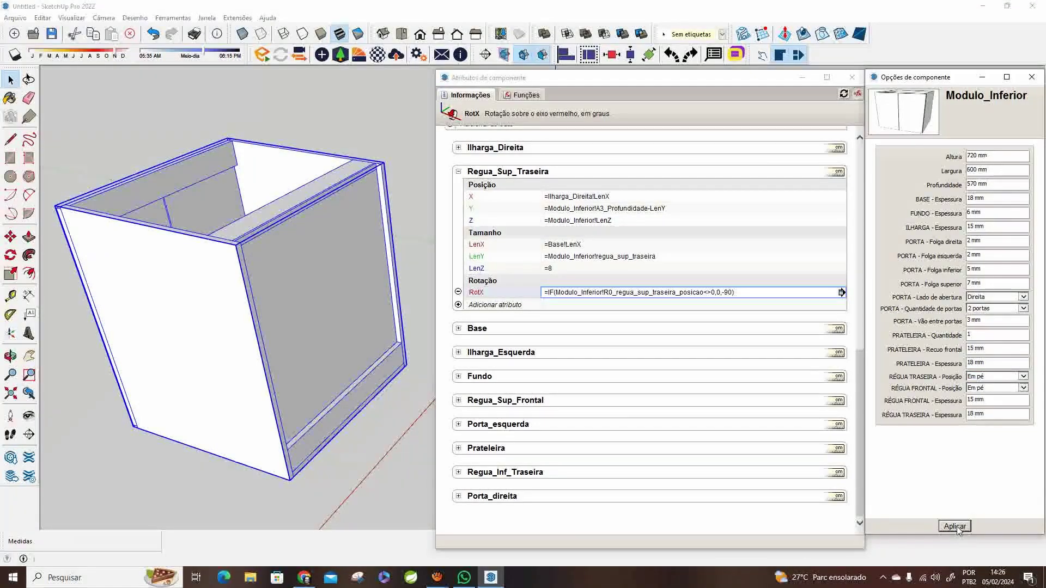
pyautogui.scroll(3, 350, 216)
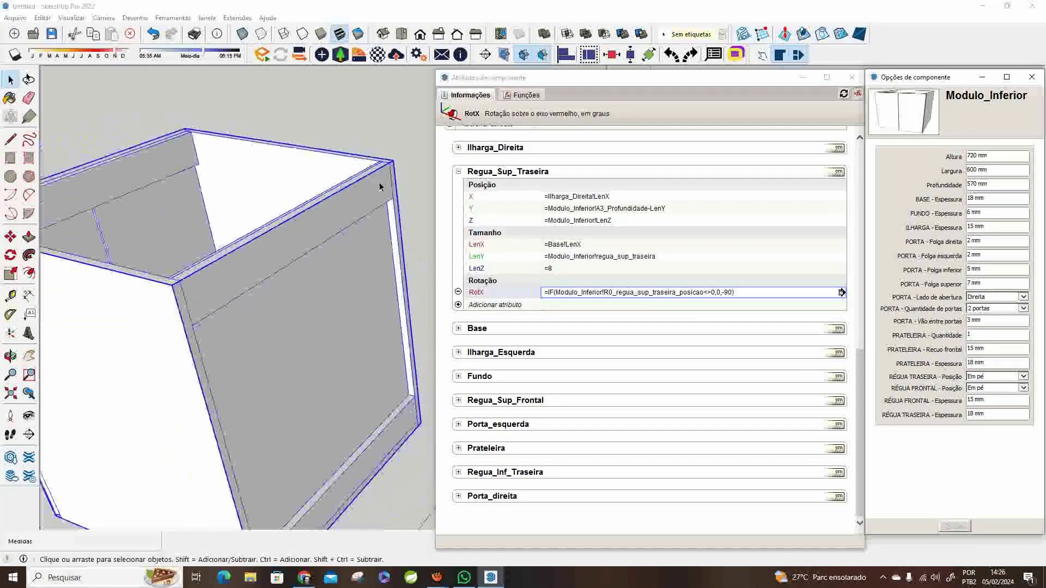
pyautogui.moveTo(349, 216); pyautogui.dragTo(409, 249, button='middle')
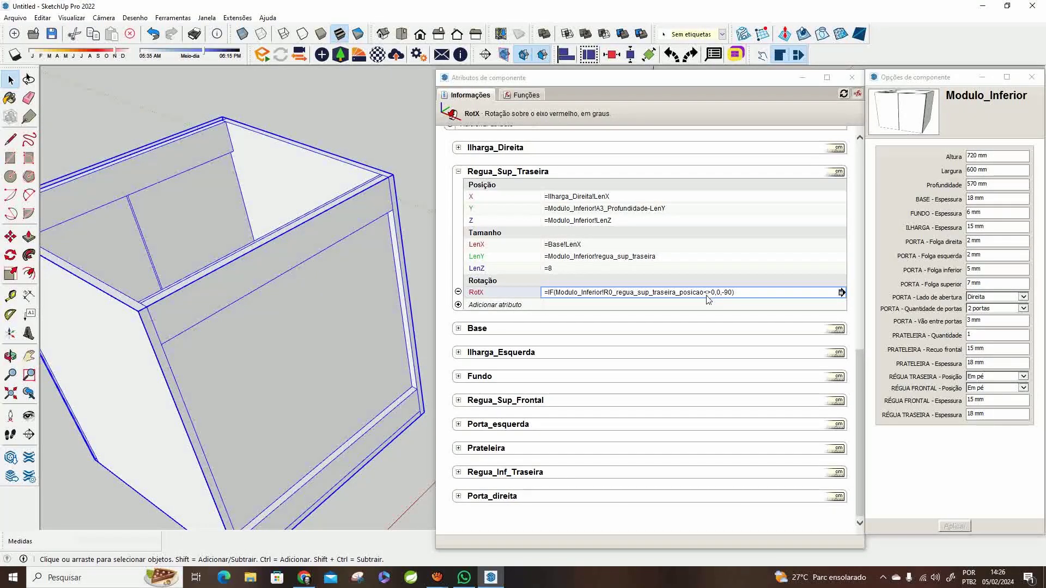
# Step: Apply Deitada to both the RÉGUA TRASEIRA - Posição and RÉGUA FRONTAL - Posição options of Modulo_Inferior
pyautogui.scroll(3, 559, 257)
pyautogui.scroll(5, 559, 257)
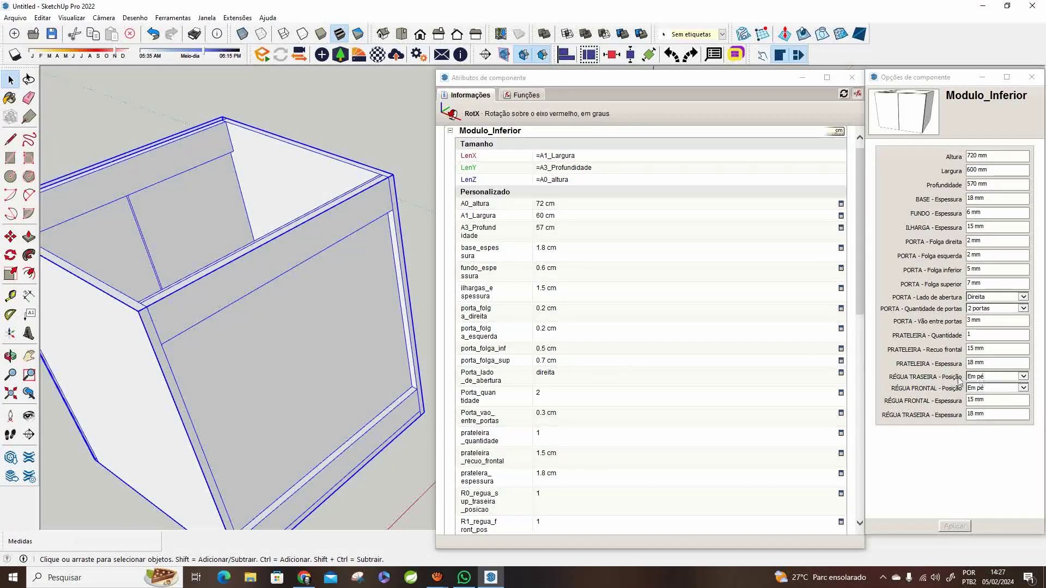
pyautogui.scroll(-1, 474, 456)
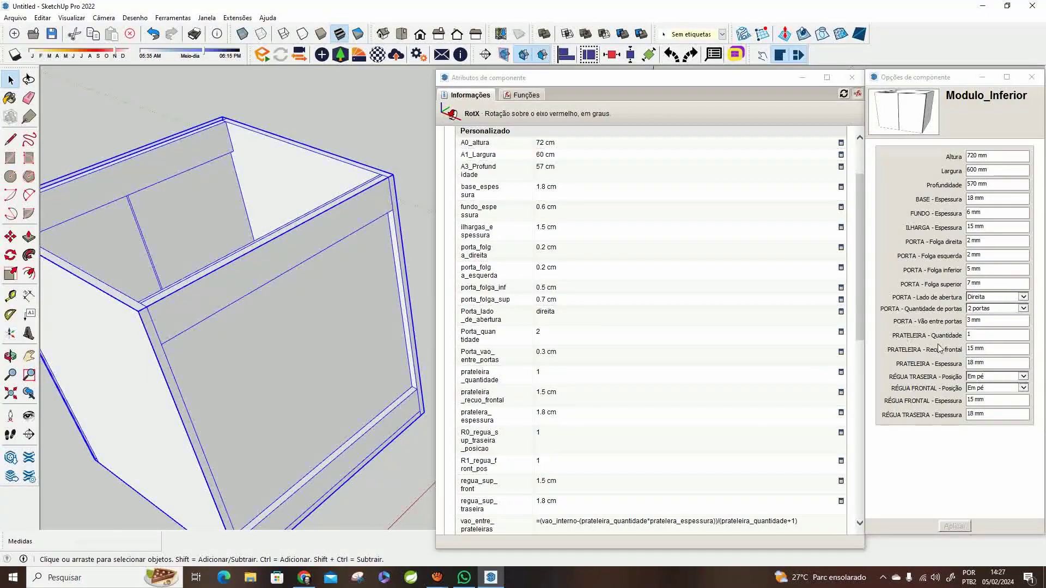
pyautogui.click(993, 378)
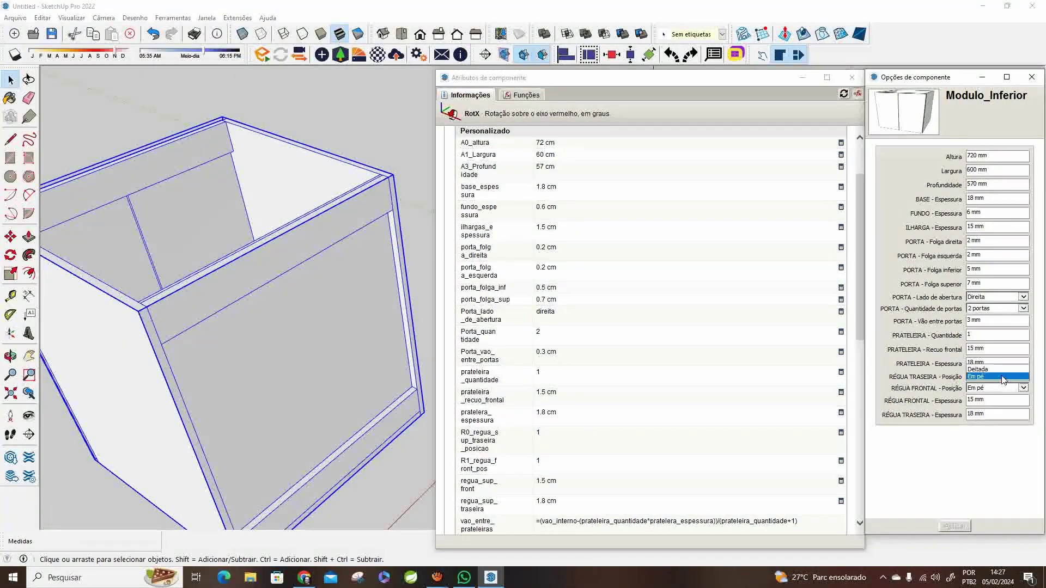
pyautogui.click(989, 370)
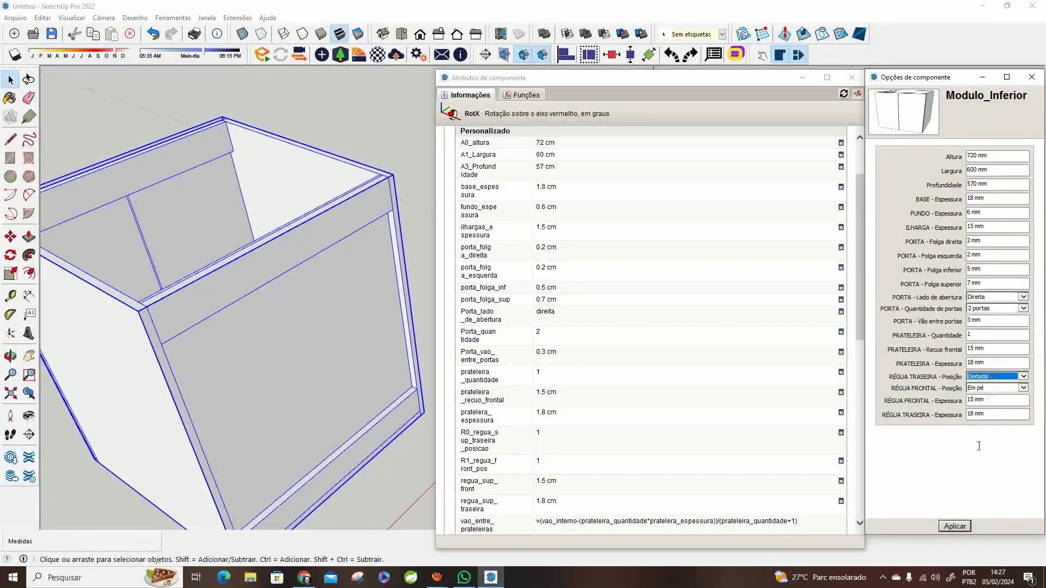
pyautogui.click(960, 527)
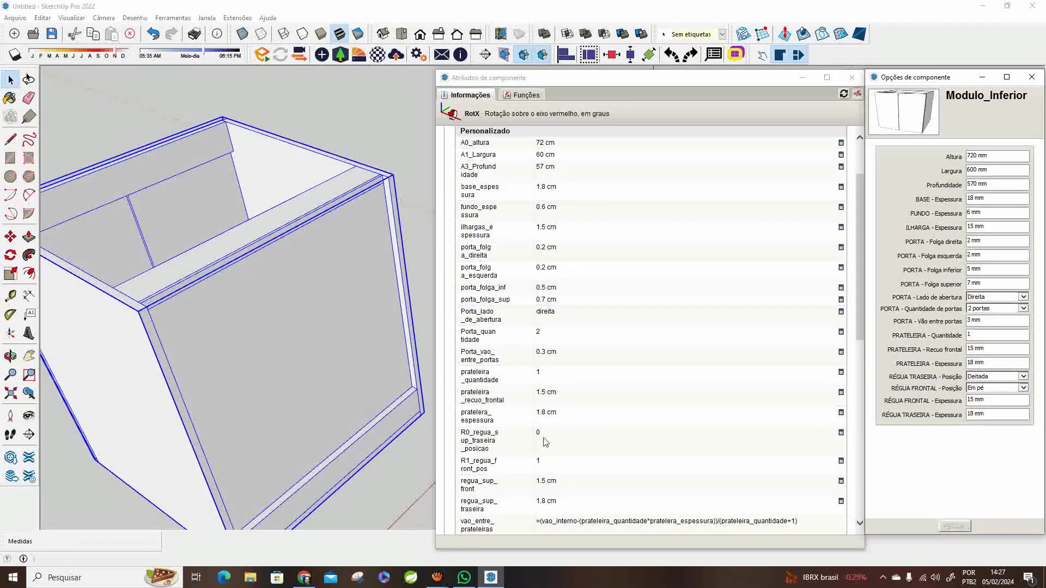
pyautogui.click(1001, 388)
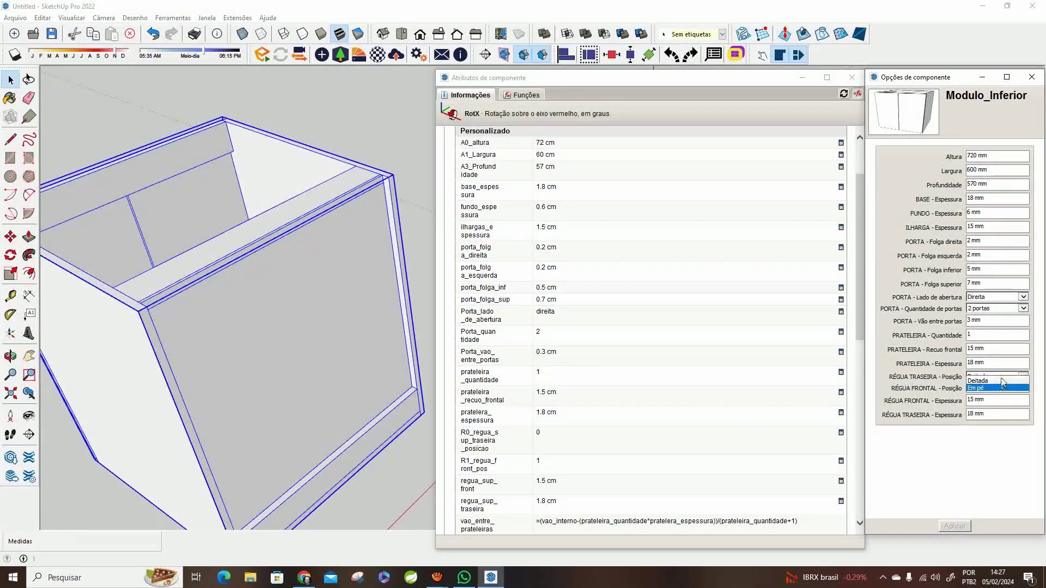
pyautogui.click(993, 381)
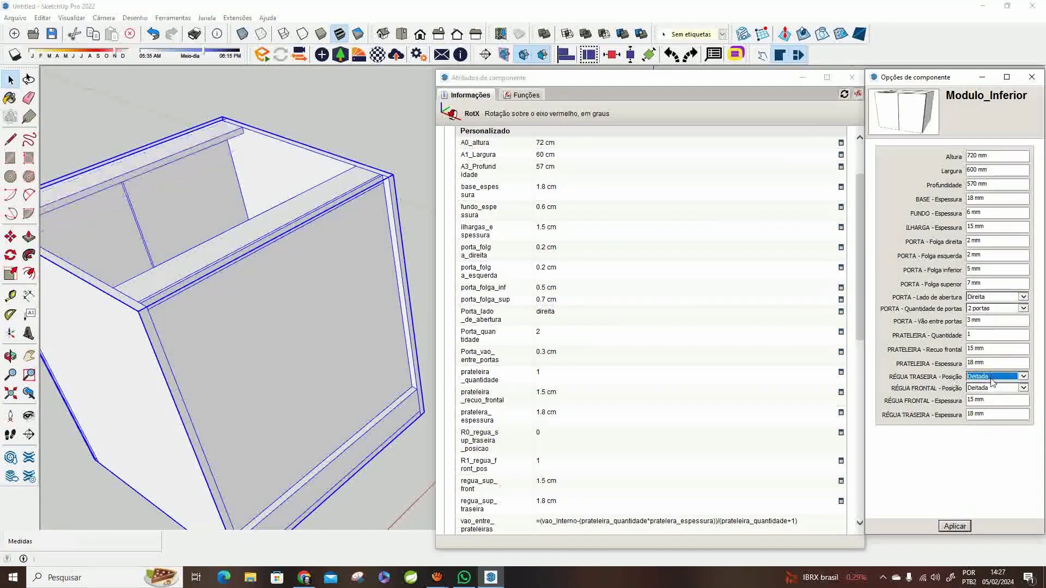
# Step: Apply Em pé to RÉGUA TRASEIRA - Posição and review the position and rotation formulas of Regua_Sup_Traseira
pyautogui.click(991, 382)
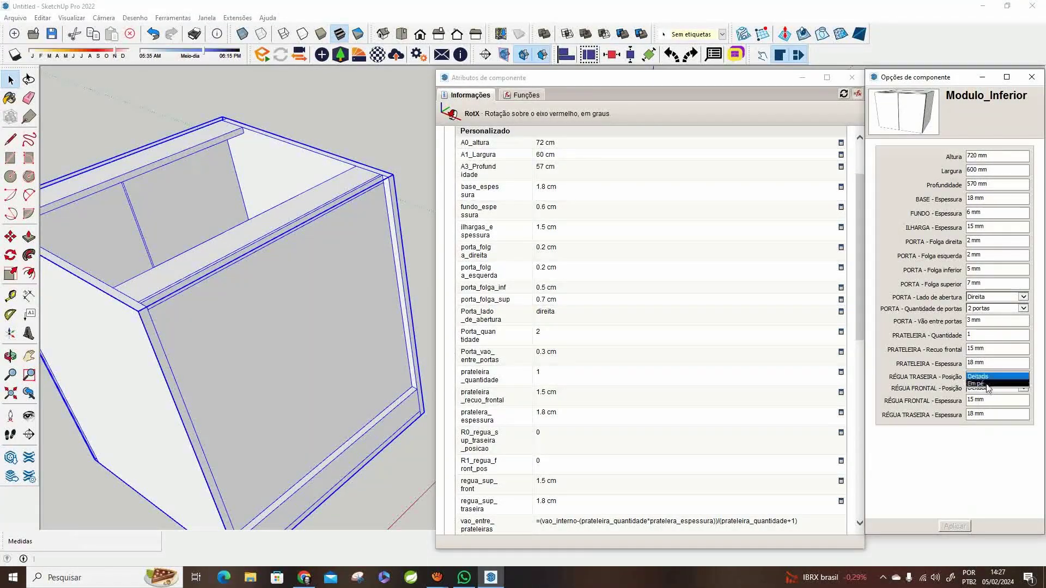
pyautogui.click(989, 384)
pyautogui.click(962, 526)
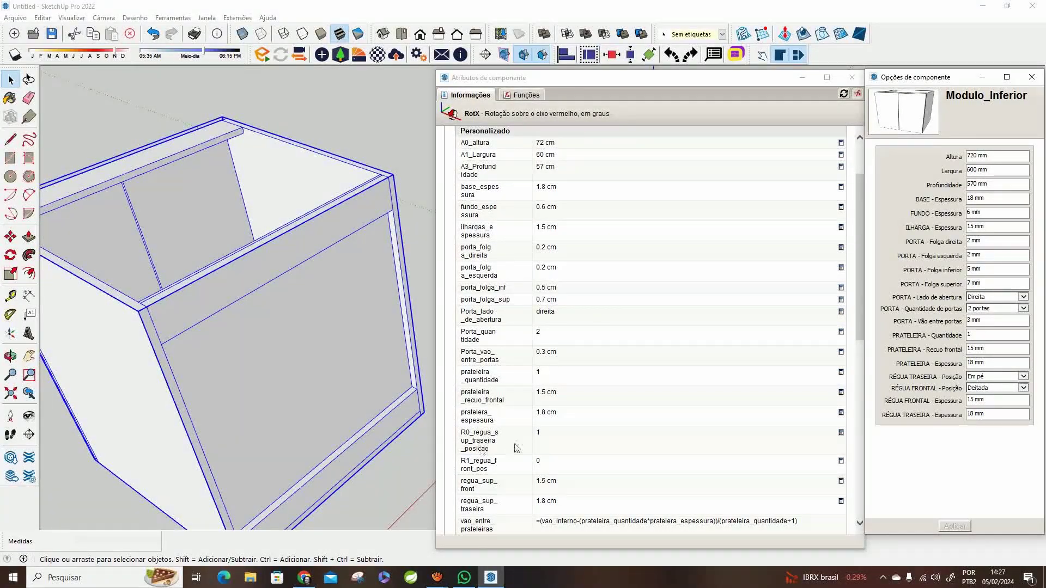
pyautogui.scroll(-3, 319, 301)
pyautogui.scroll(-10, 590, 306)
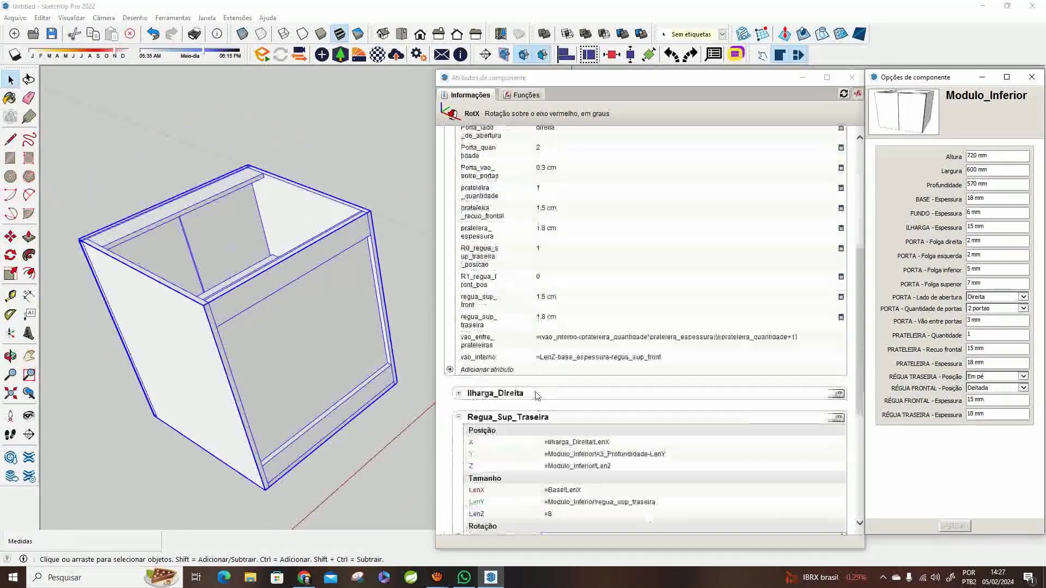
pyautogui.scroll(2, 593, 359)
pyautogui.scroll(2, 586, 357)
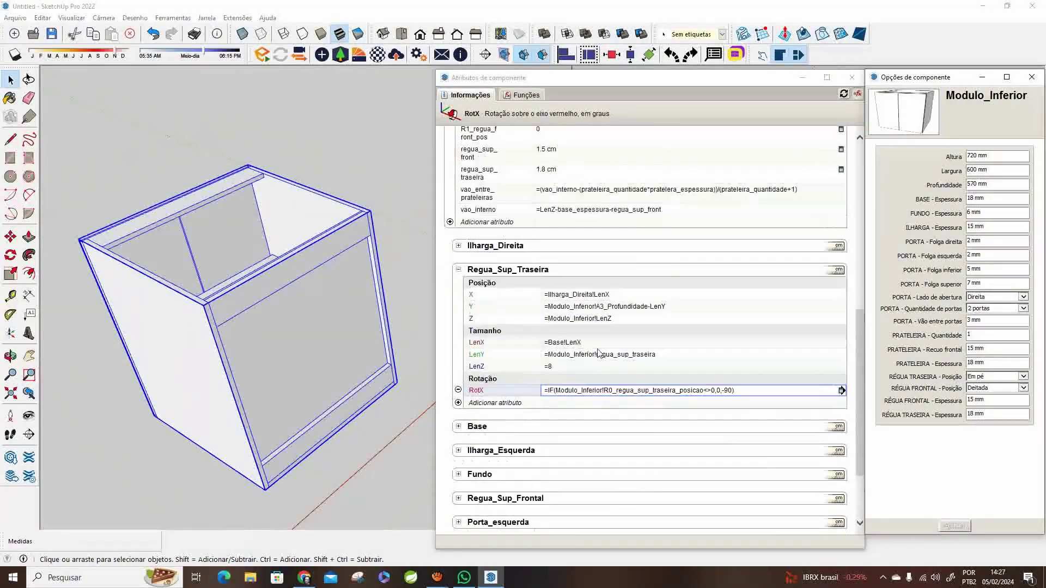
pyautogui.scroll(-2, 580, 361)
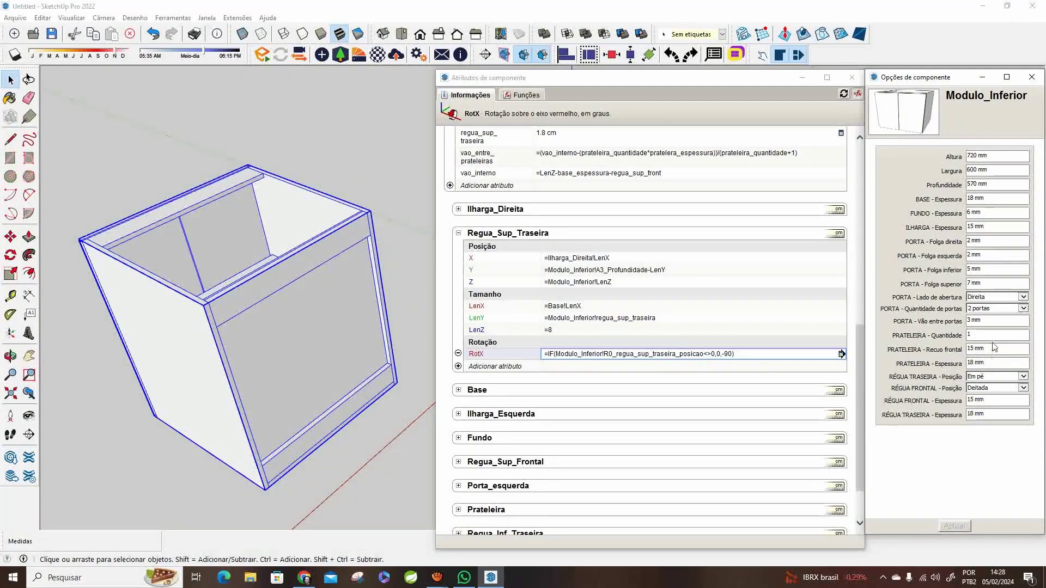
# Step: Apply Deitada to the RÉGUA TRASEIRA - Posição option of Modulo_Inferior
pyautogui.click(997, 377)
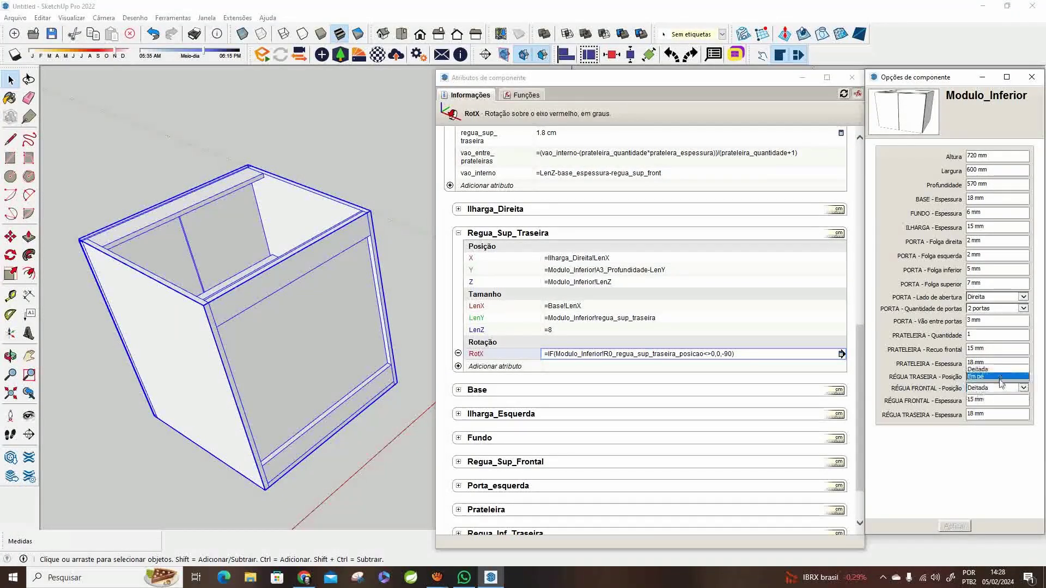
pyautogui.click(997, 388)
pyautogui.click(955, 526)
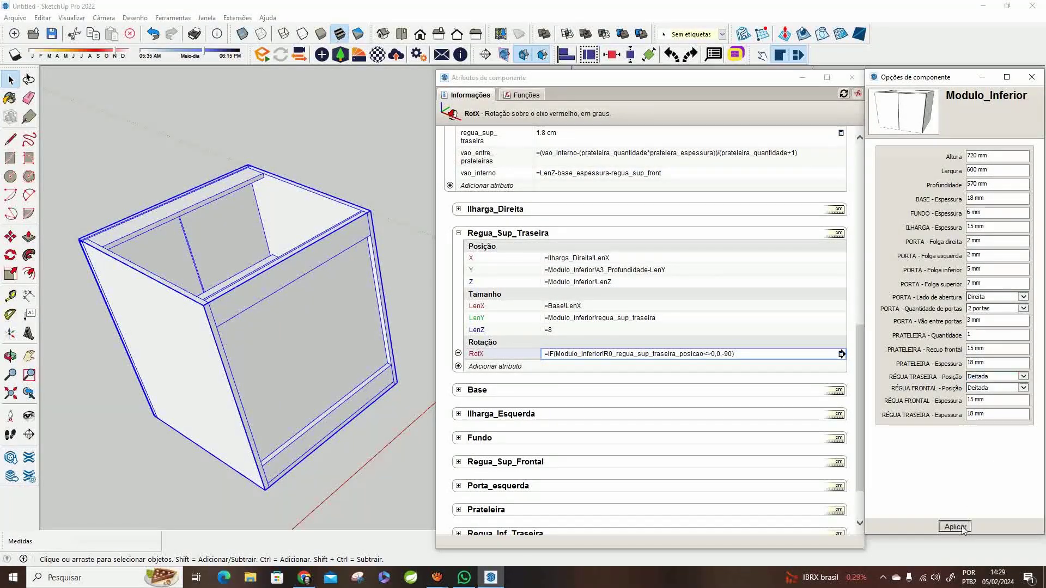
# Step: Examine how the lying rear rail aligns with the cabinet's rear edge and compare it with the Y position formula of Regua_Sup_Traseira
pyautogui.scroll(5, 357, 254)
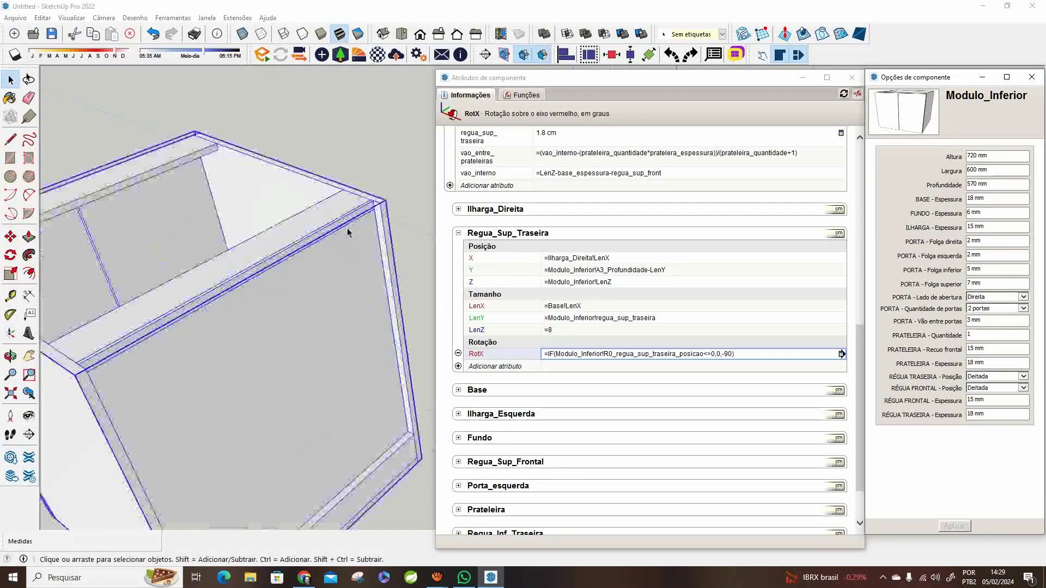
pyautogui.moveTo(352, 237); pyautogui.dragTo(277, 218, button='middle')
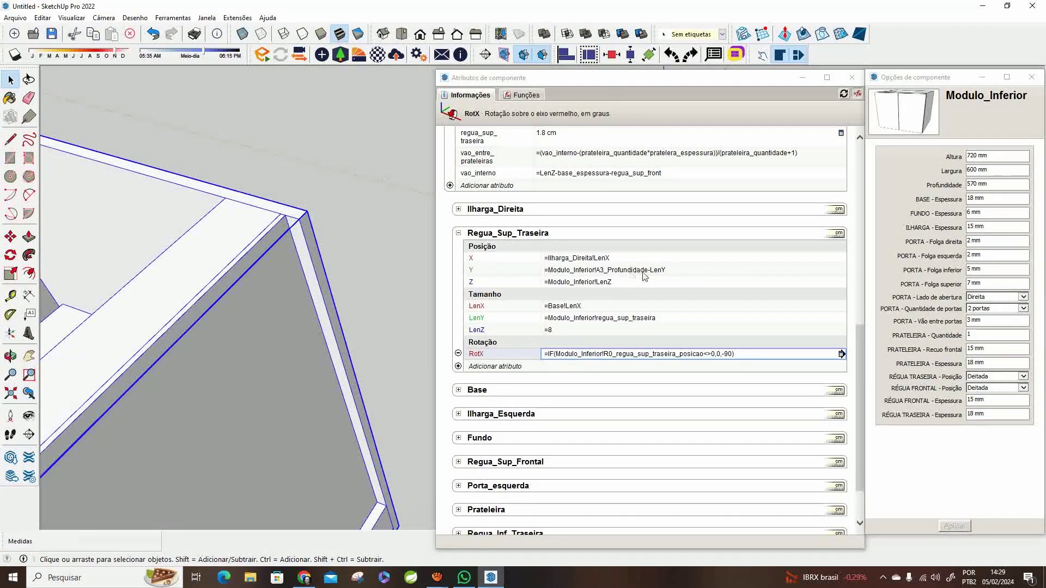
pyautogui.scroll(-3, 265, 229)
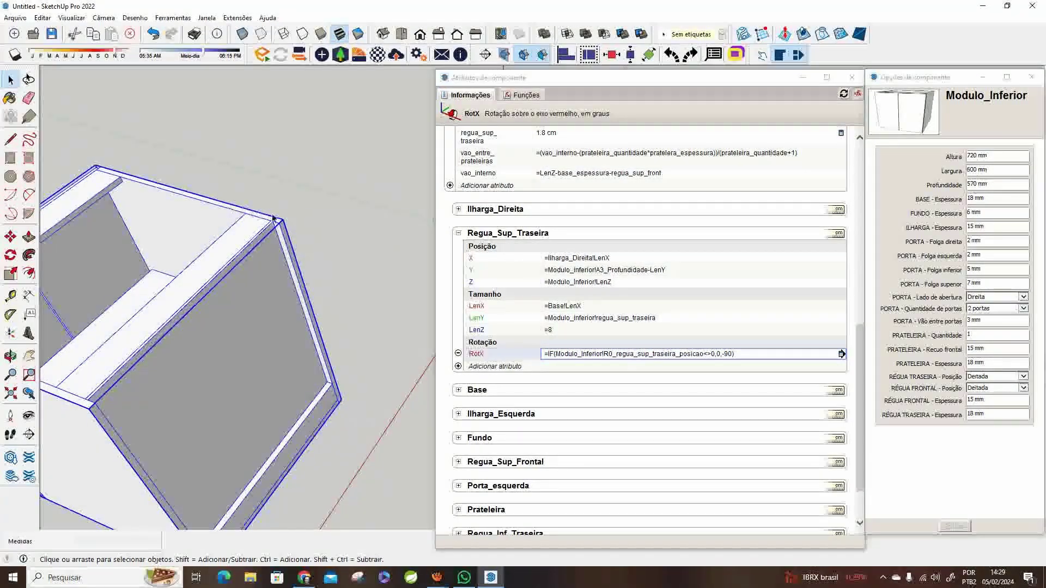
pyautogui.scroll(3, 661, 280)
pyautogui.scroll(-1, 661, 281)
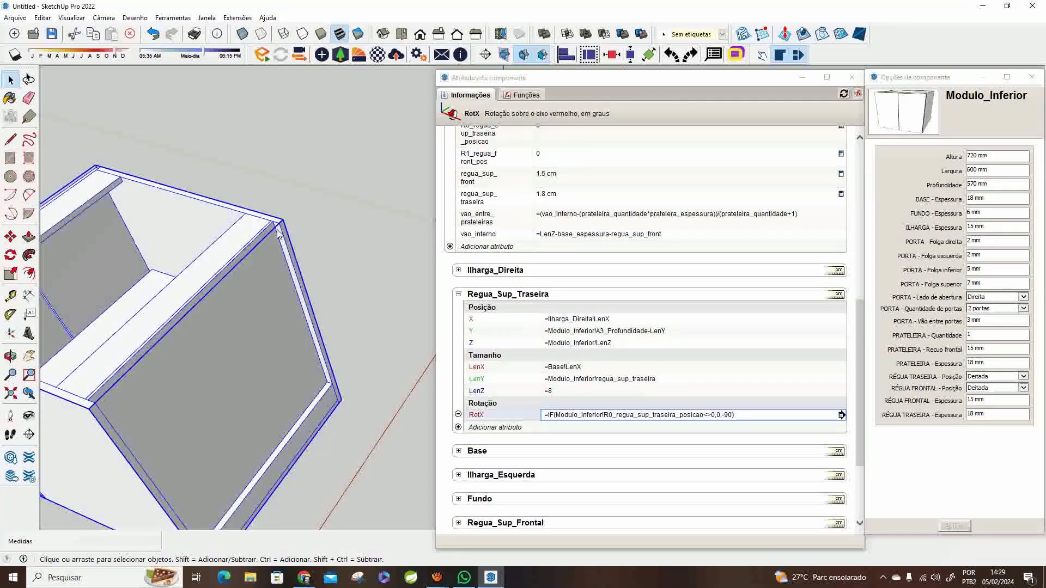
pyautogui.scroll(4, 279, 234)
pyautogui.scroll(1, 279, 235)
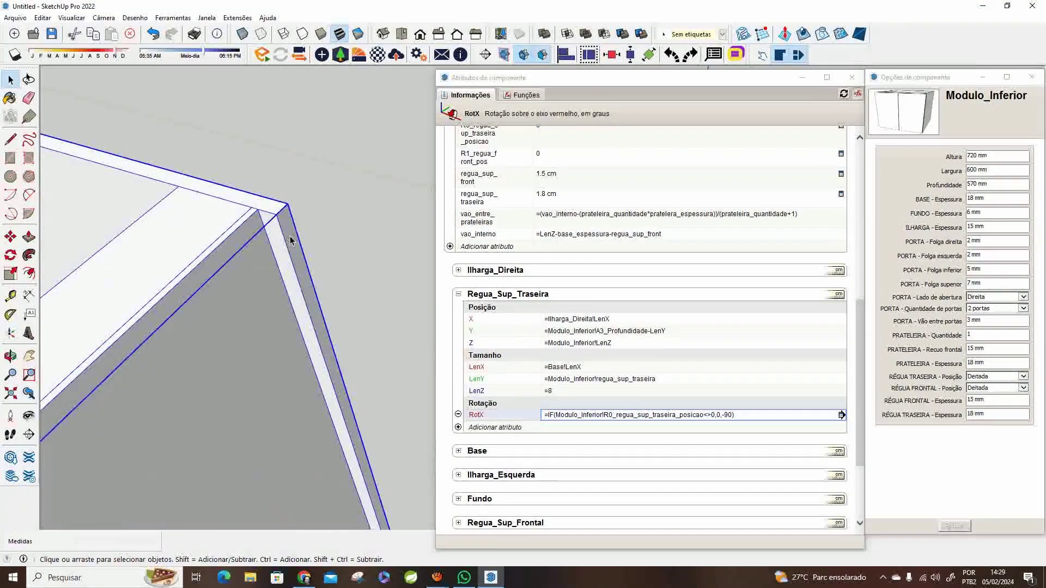
pyautogui.scroll(1, 289, 234)
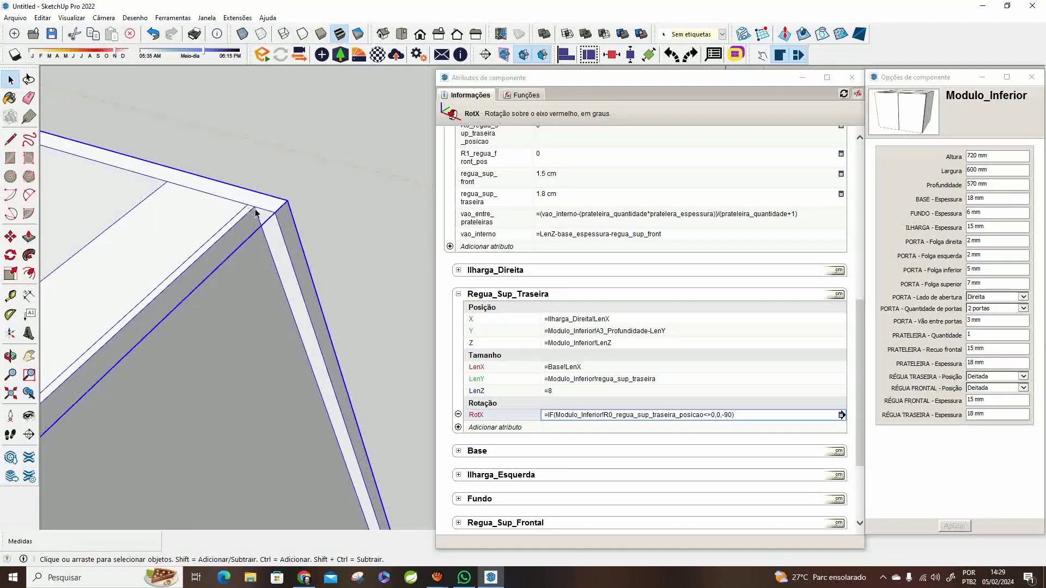
pyautogui.scroll(-3, 322, 244)
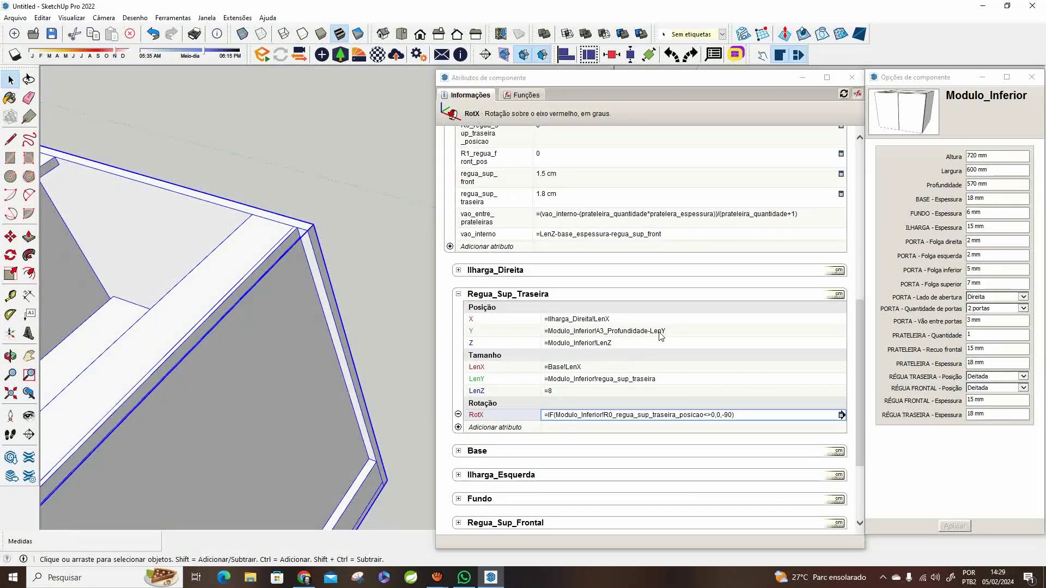
pyautogui.scroll(-1, 643, 333)
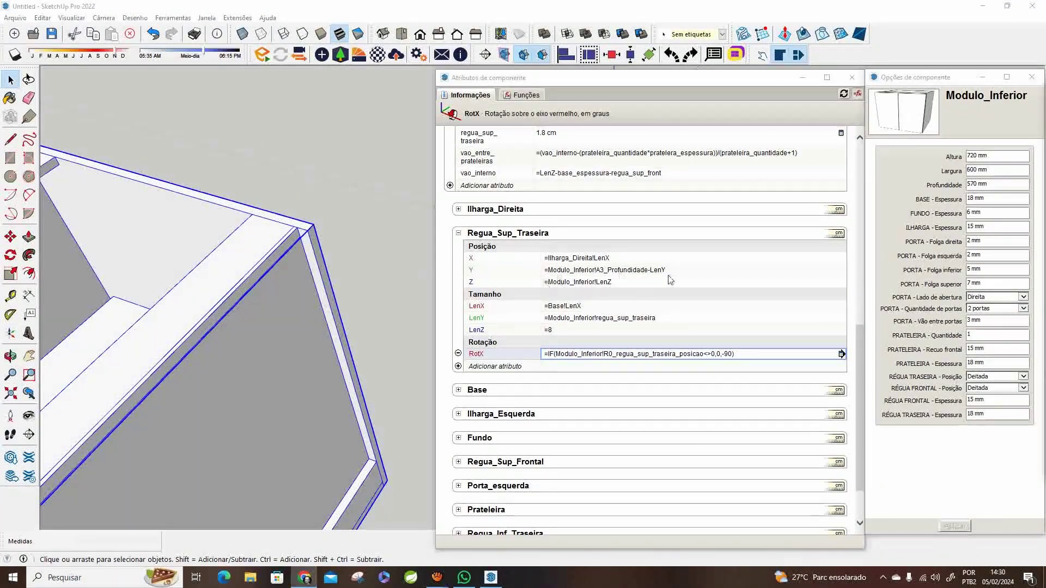
# Step: Set Regua_Sup_Traseira's Y formula to =IF(Modulo_Inferior!R0_regua_sup_traseira_posicao=0,Modulo_Inferior!A3_Profundidade,Modulo_Inferior!A3_Profundidade-LenY)
pyautogui.click(700, 271)
pyautogui.click(708, 271)
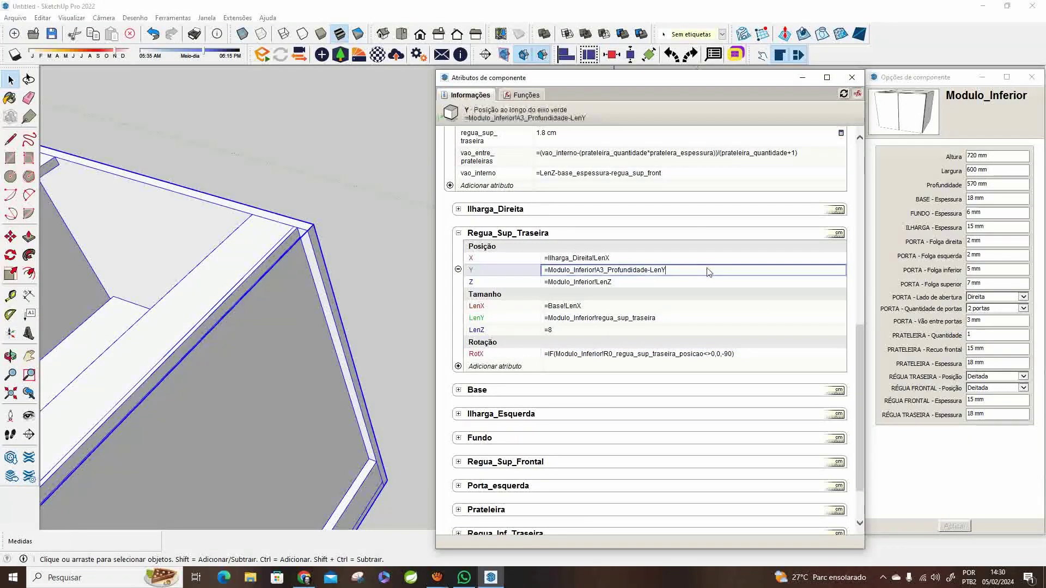
pyautogui.moveTo(707, 271); pyautogui.dragTo(537, 272)
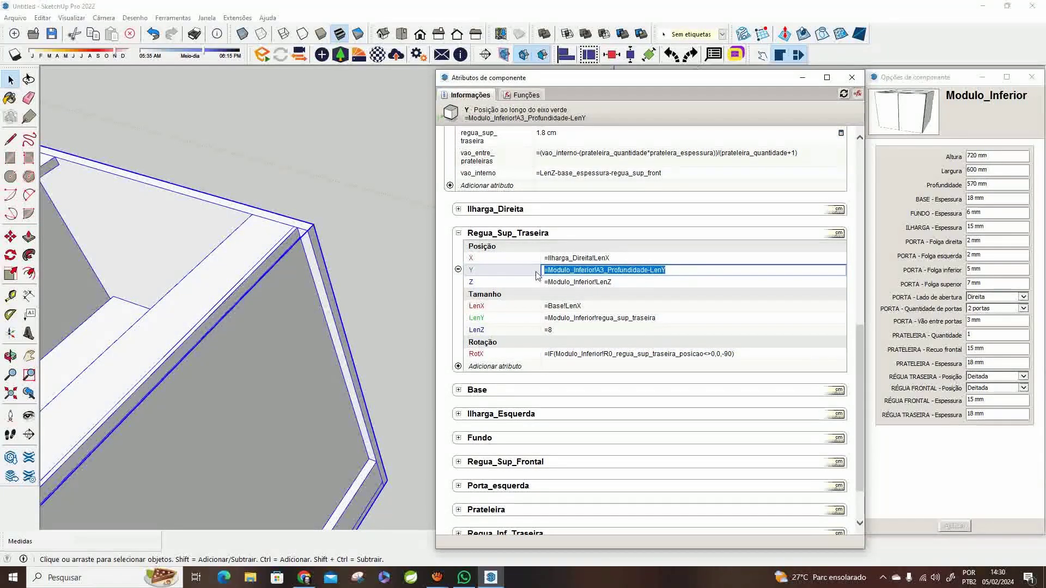
pyautogui.write('=IF(Modulo_Inferior!R0_regua_sup_traseira_posicao=0,Modulo_Inferior!A3_Profundidade,Modulo_Inferior!A3_Profundidade-LenY)')
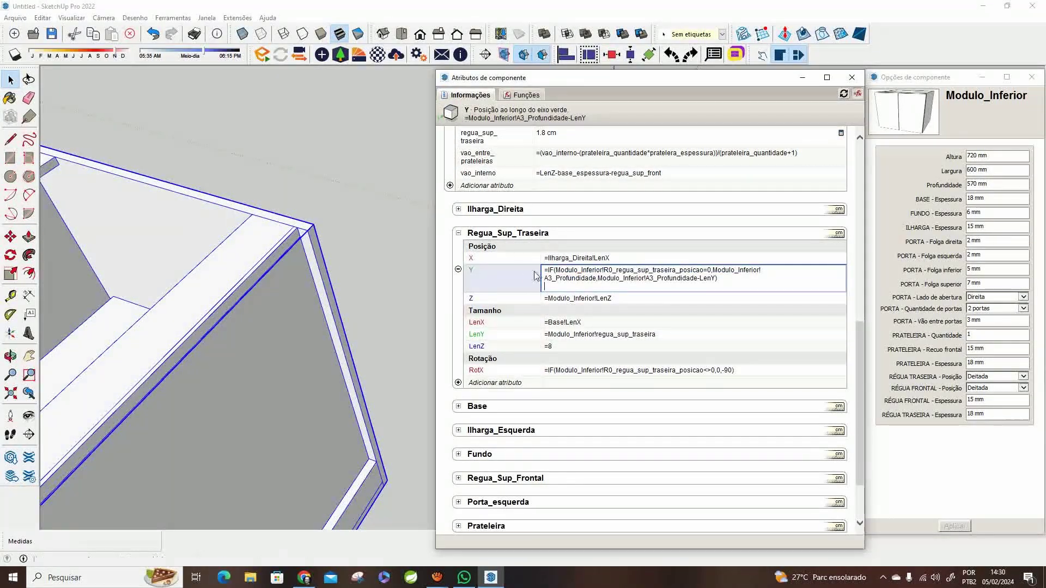
pyautogui.press('Return')
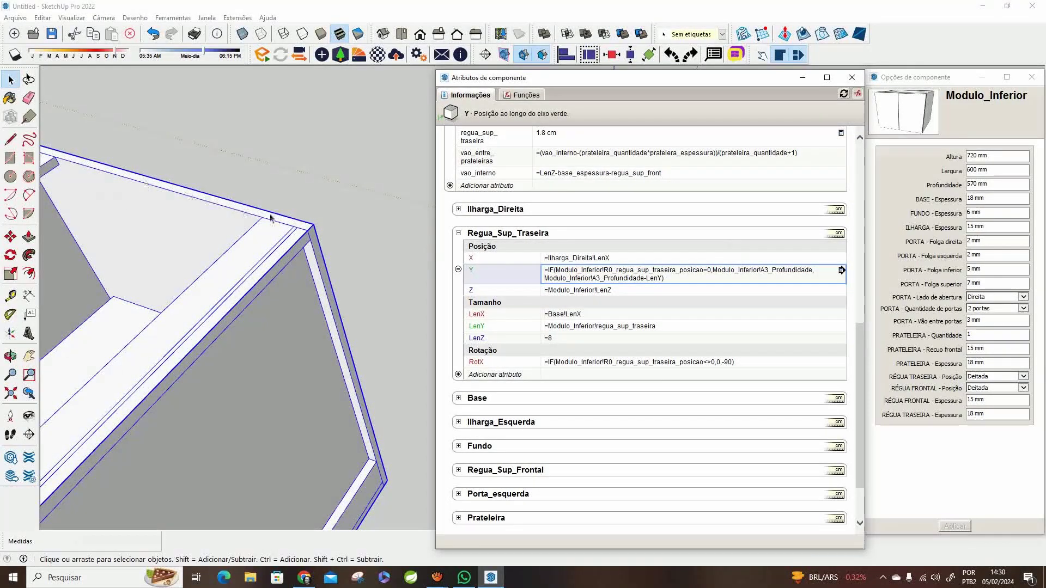
# Step: Open Modulo_Inferior for editing and check the axis origin and directions of the lying Regua_Sup_Traseira subcomponent
pyautogui.rightClick(297, 245)
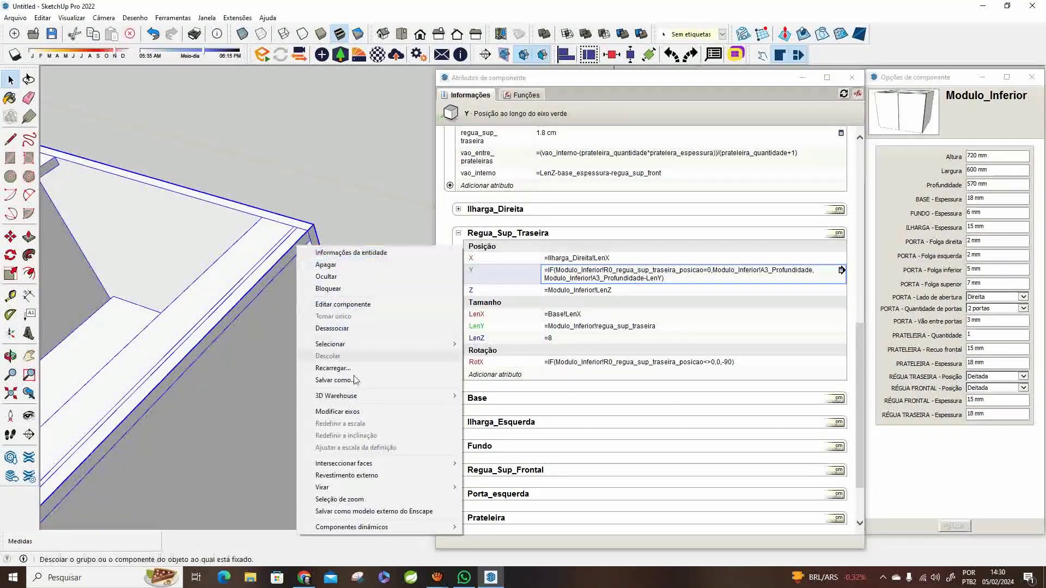
pyautogui.click(261, 248)
pyautogui.doubleClick(260, 236)
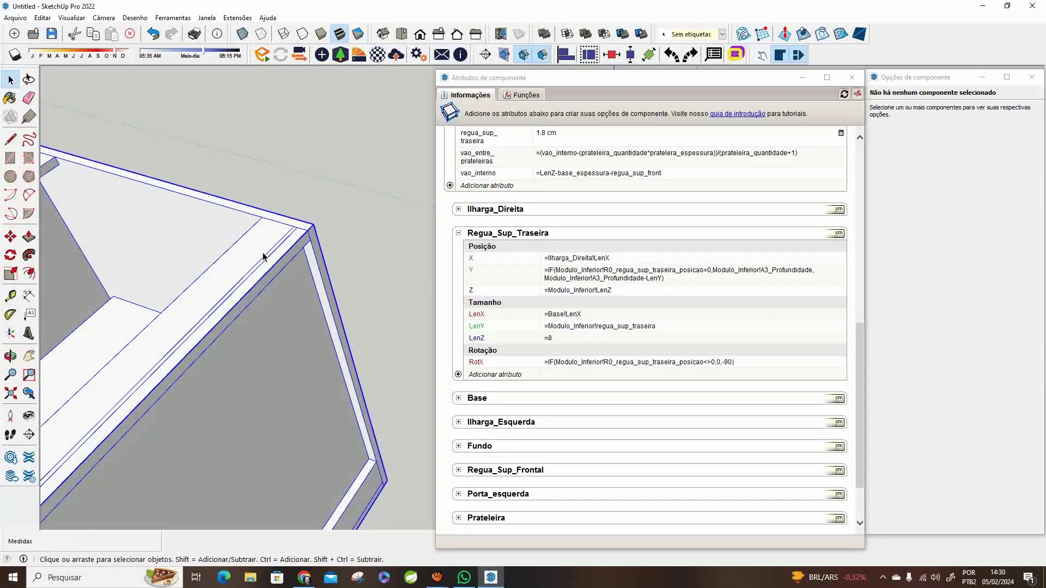
pyautogui.rightClick(265, 242)
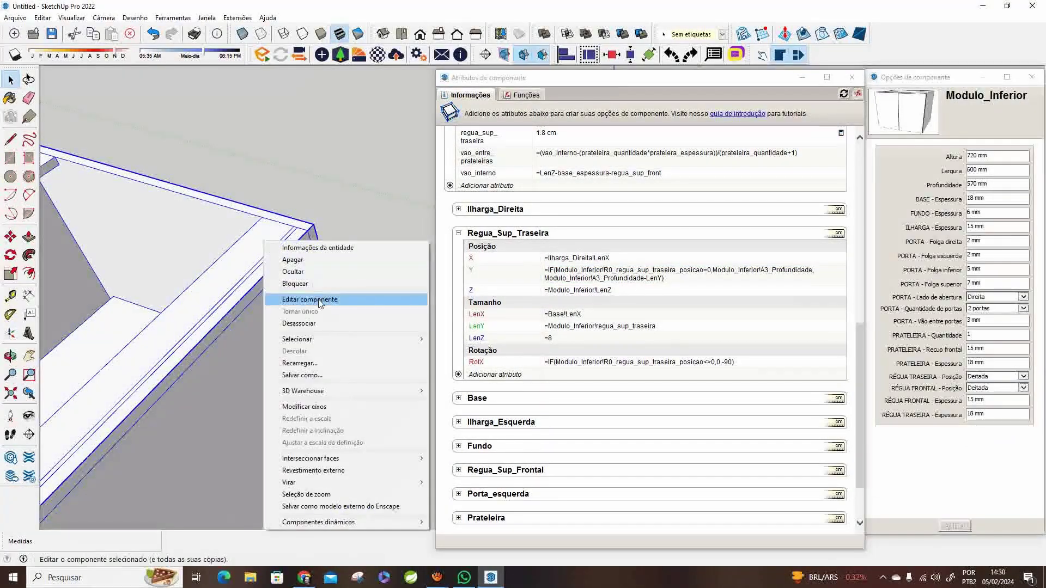
pyautogui.click(320, 301)
pyautogui.click(269, 235)
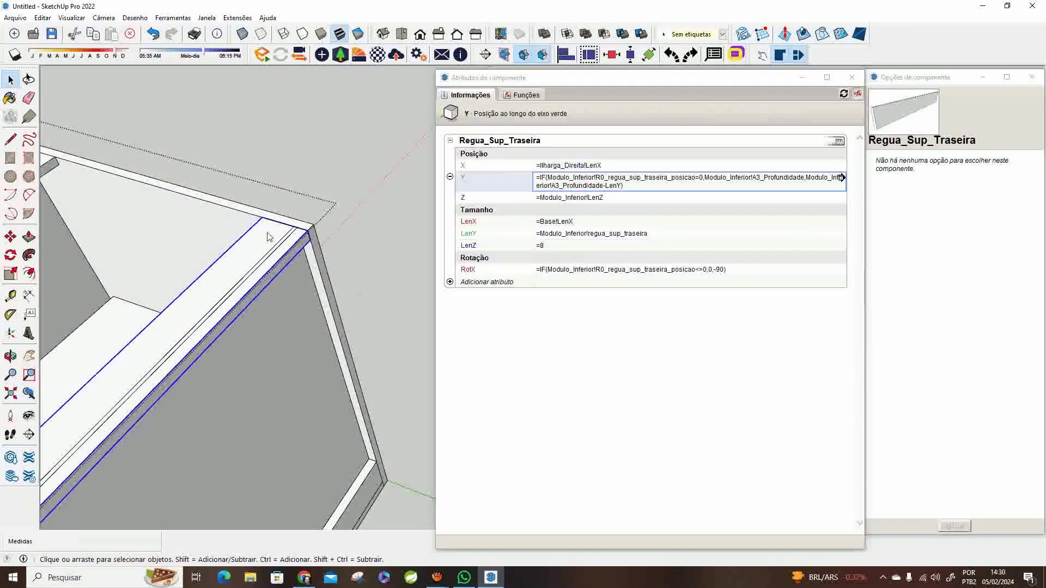
pyautogui.rightClick(268, 237)
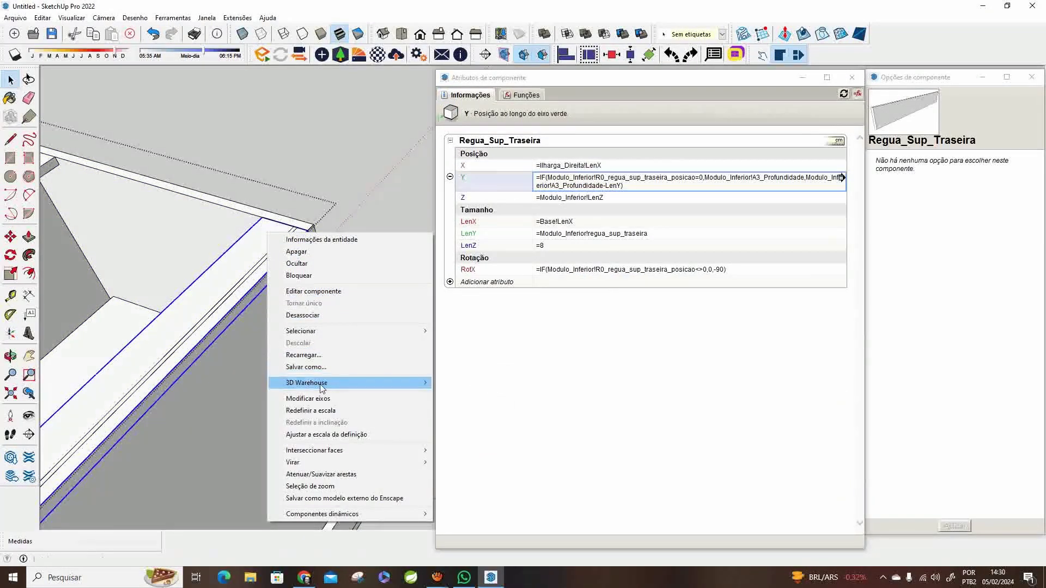
pyautogui.click(308, 399)
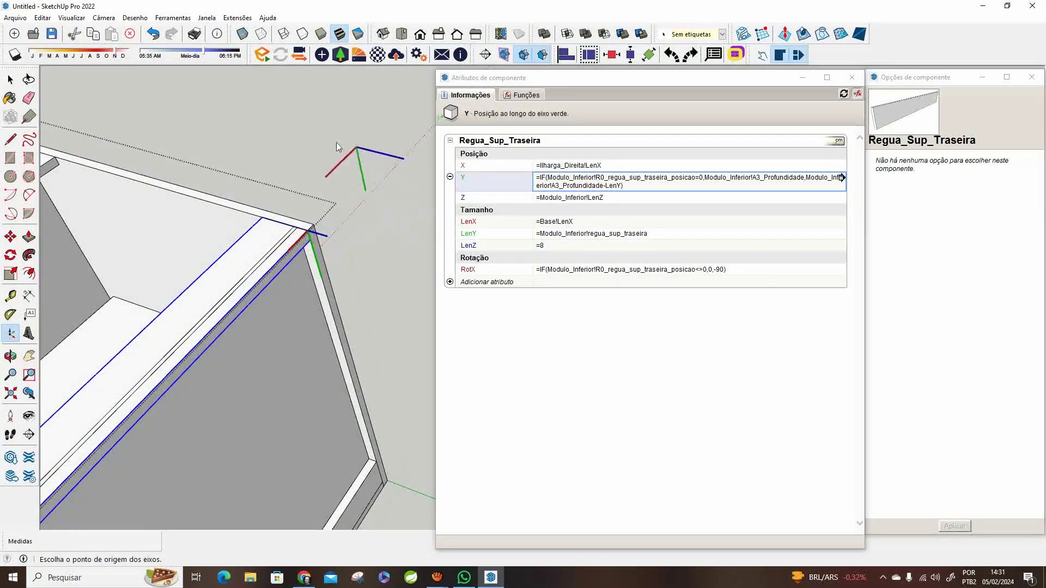
pyautogui.click(10, 79)
pyautogui.click(334, 203)
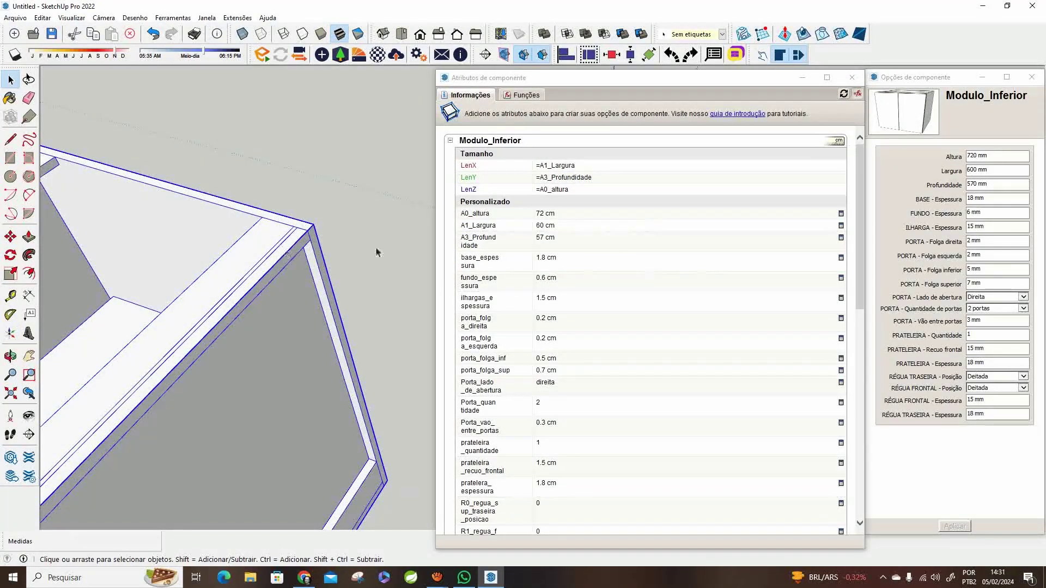
# Step: Apply Em pé to RÉGUA TRASEIRA - Posição to test the rear rail's conditional Y position
pyautogui.scroll(-15, 682, 292)
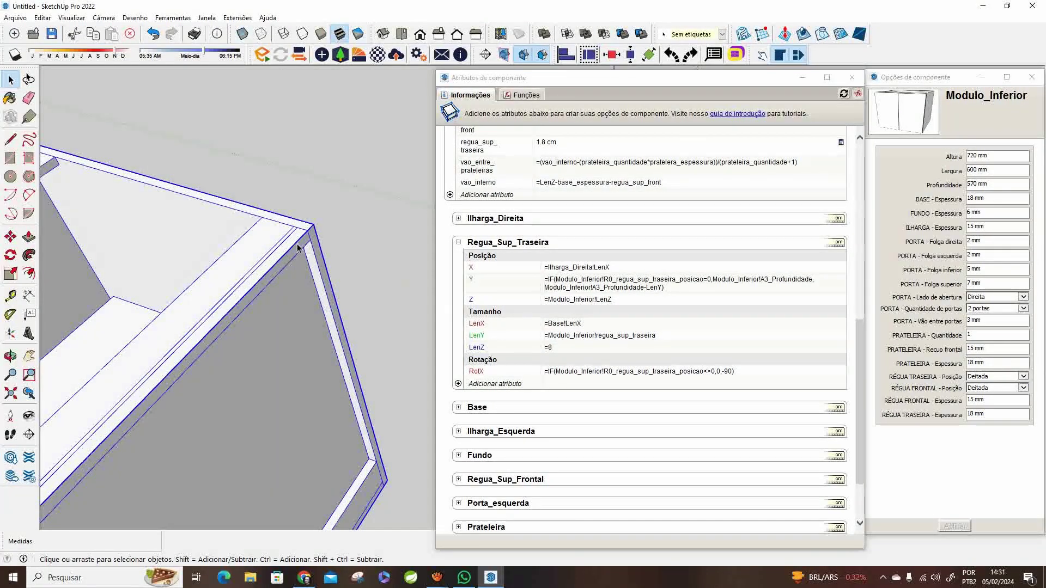
pyautogui.click(1008, 376)
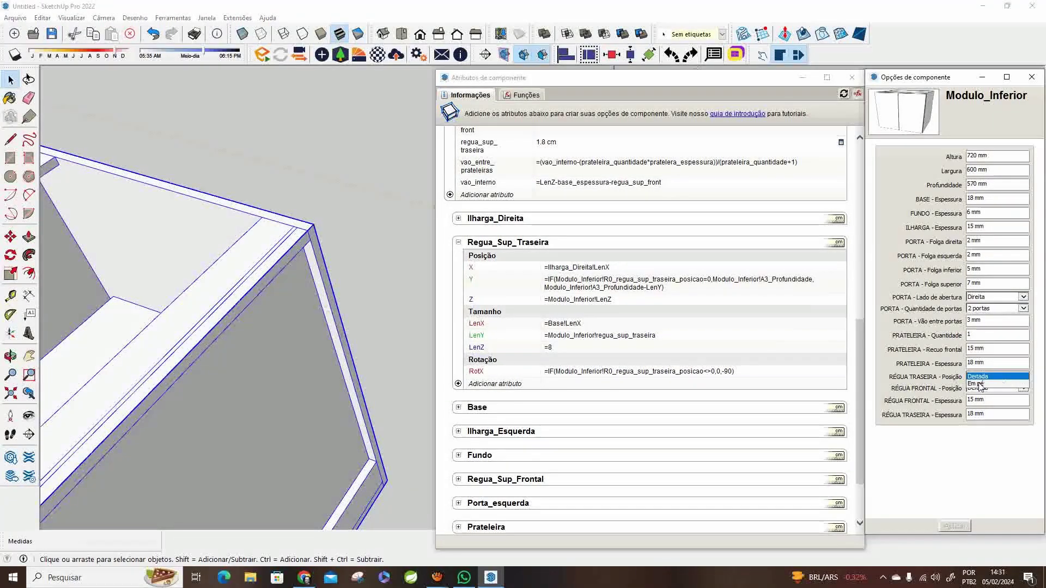
pyautogui.click(980, 384)
pyautogui.click(955, 526)
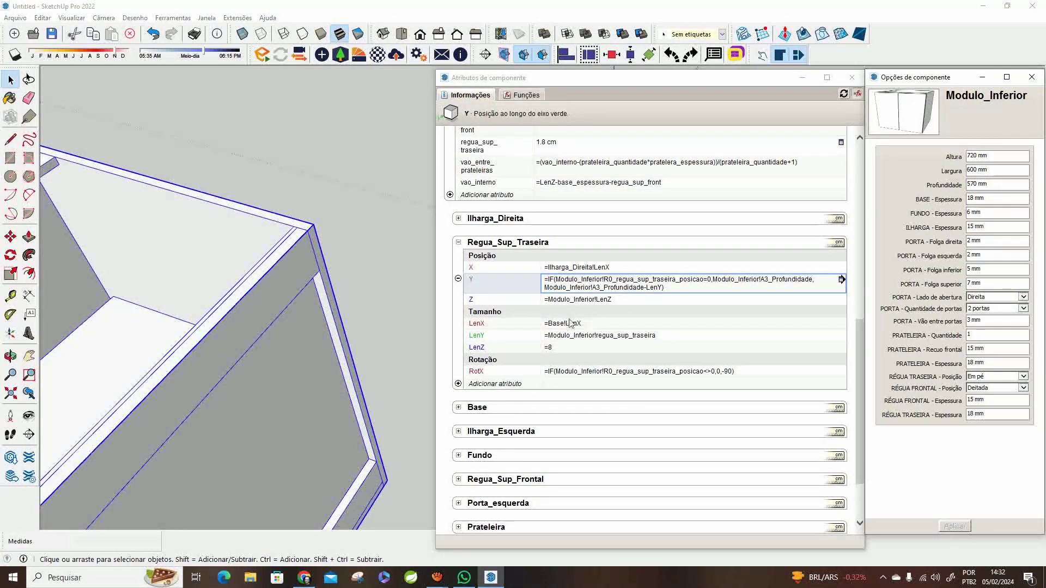
# Step: Check the axis origin of the upright Regua_Sup_Traseira inside Modulo_Inferior, and leave component editing
pyautogui.rightClick(284, 277)
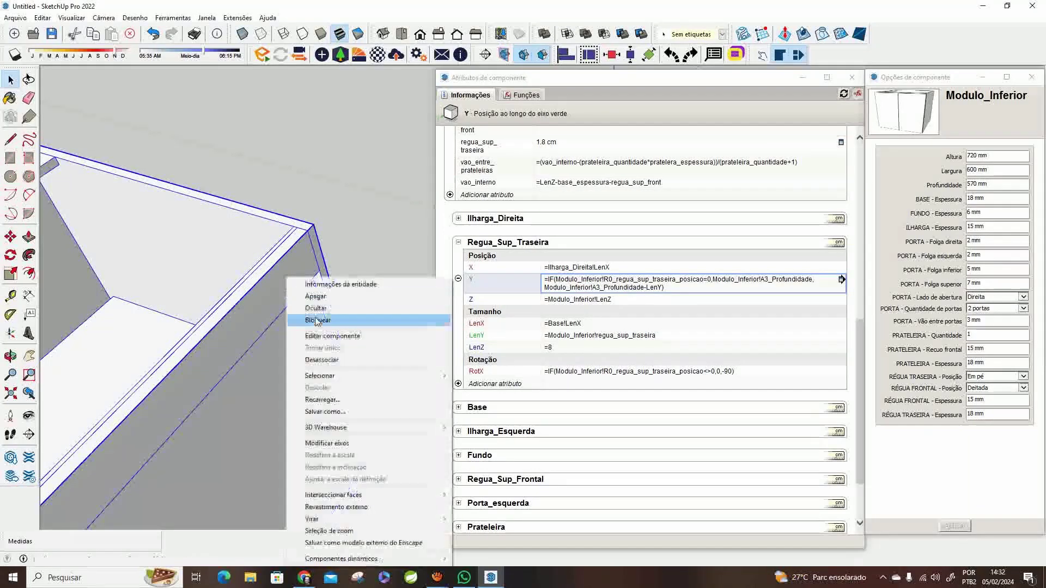
pyautogui.click(323, 333)
pyautogui.rightClick(299, 280)
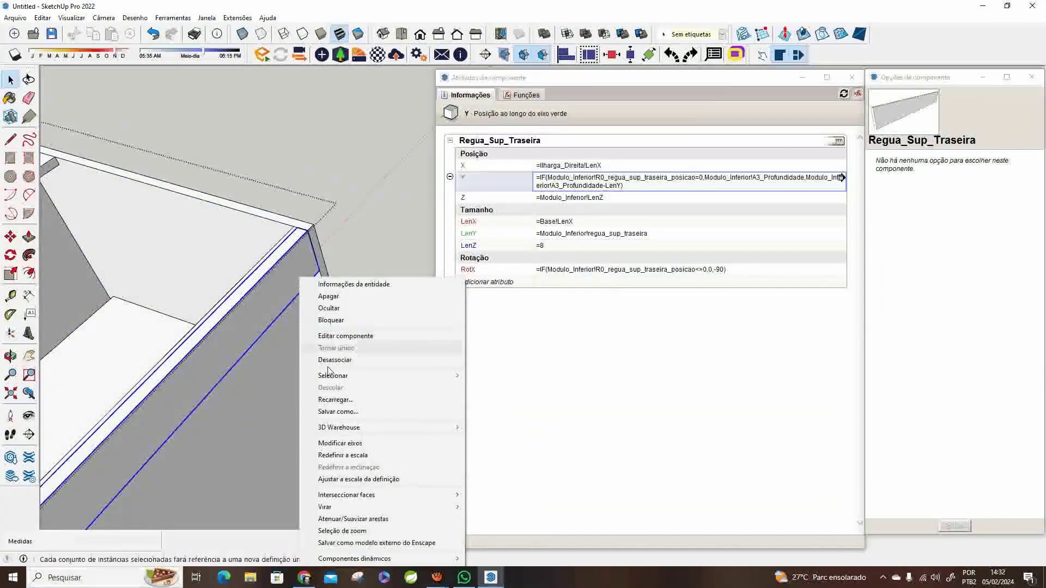
pyautogui.click(348, 443)
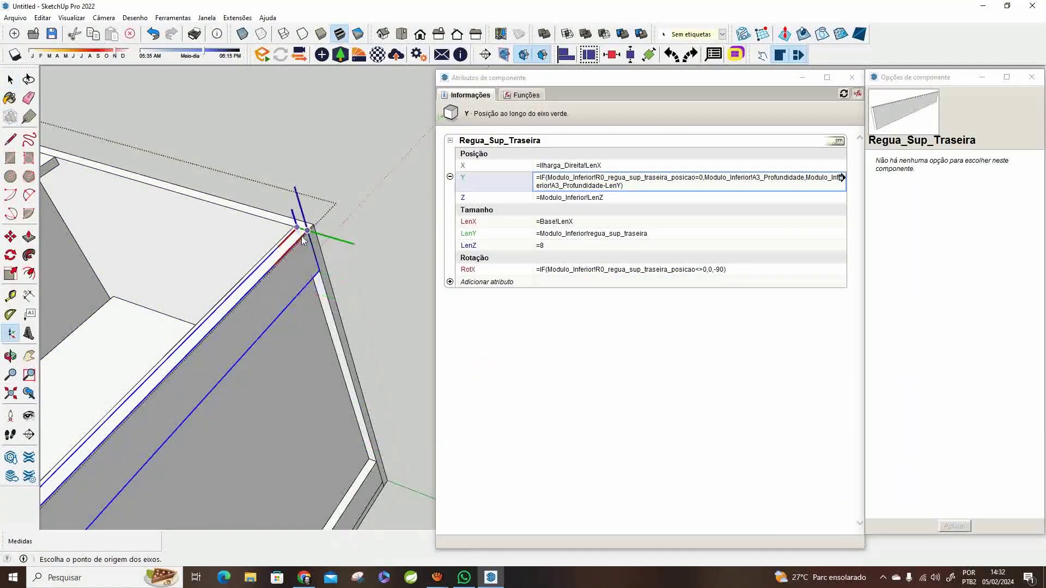
pyautogui.scroll(2, 299, 229)
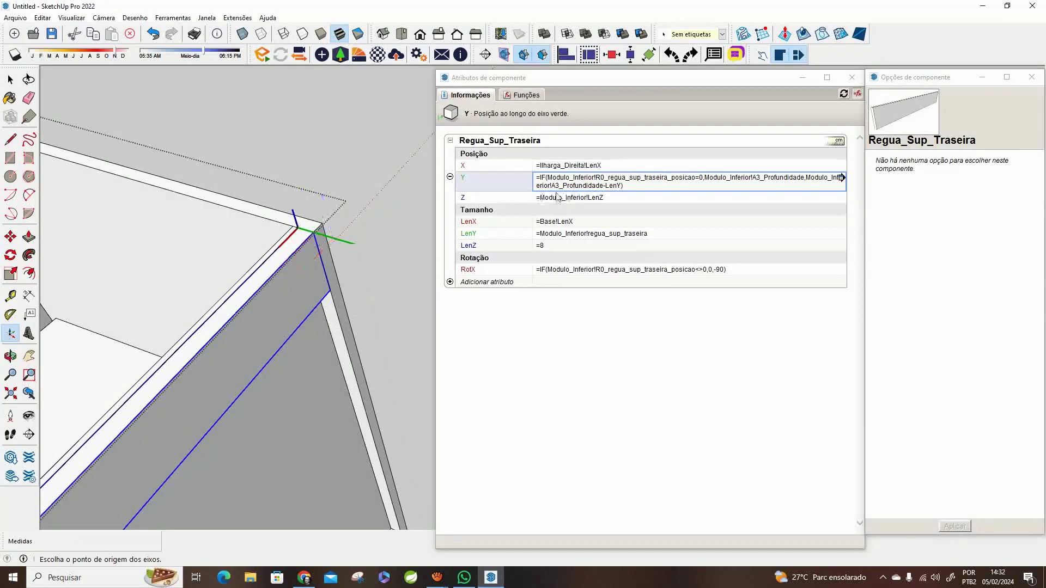
pyautogui.click(11, 80)
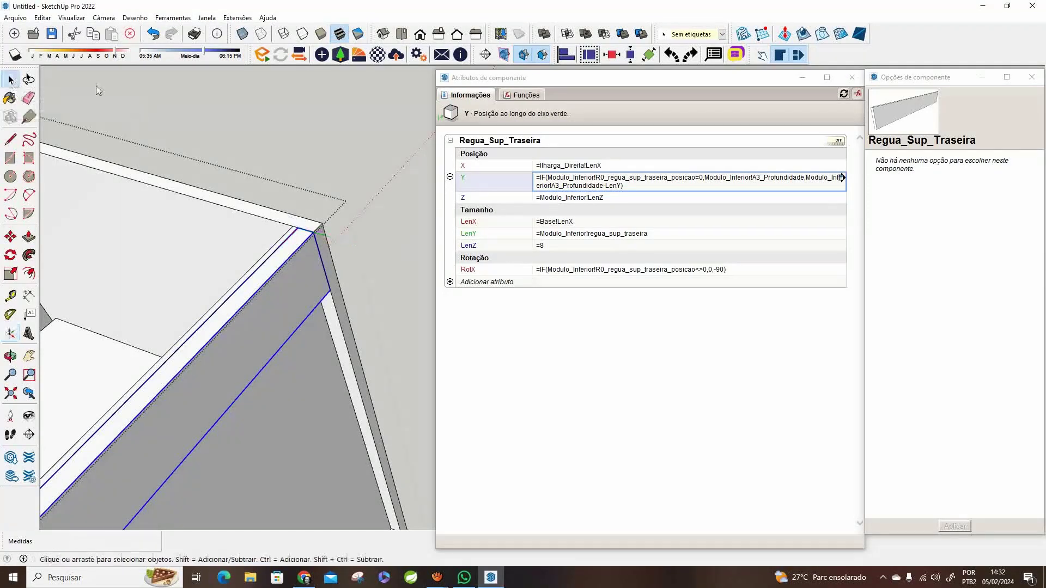
pyautogui.click(218, 97)
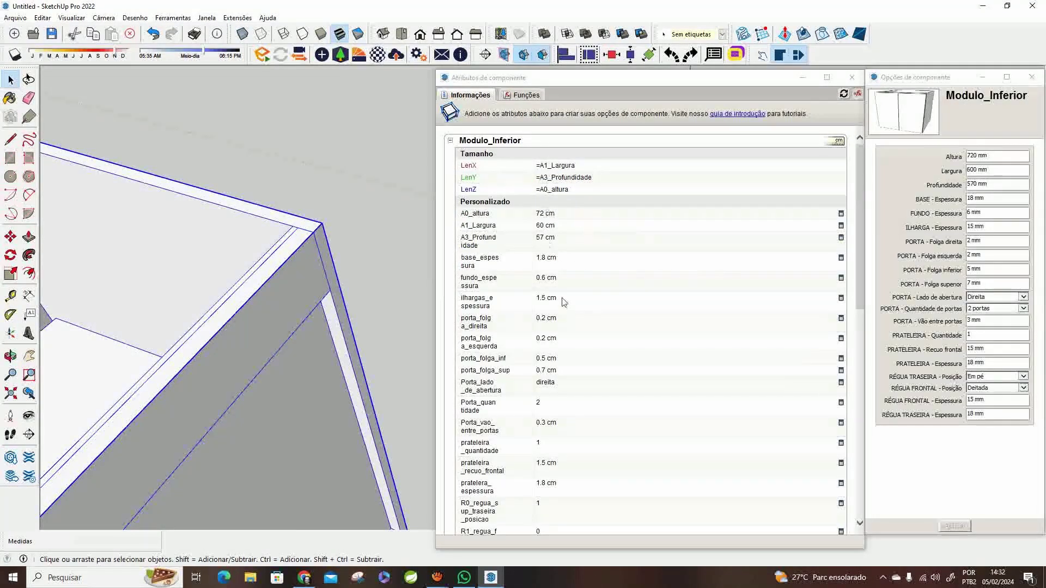
# Step: Remove the -LenY term from the final case of Regua_Sup_Traseira's conditional Y formula
pyautogui.scroll(-10, 567, 281)
pyautogui.scroll(4, 567, 281)
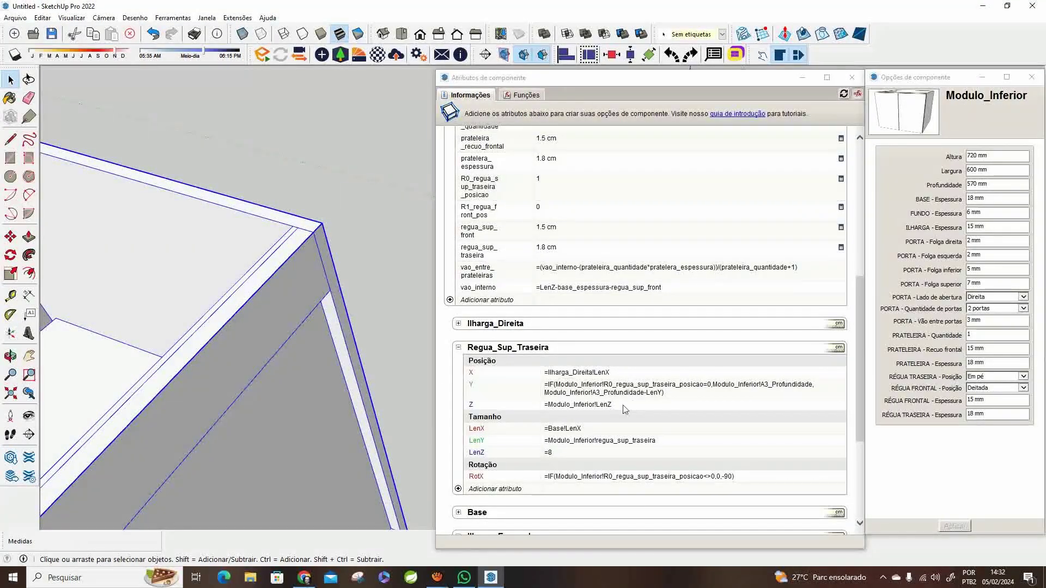
pyautogui.click(708, 402)
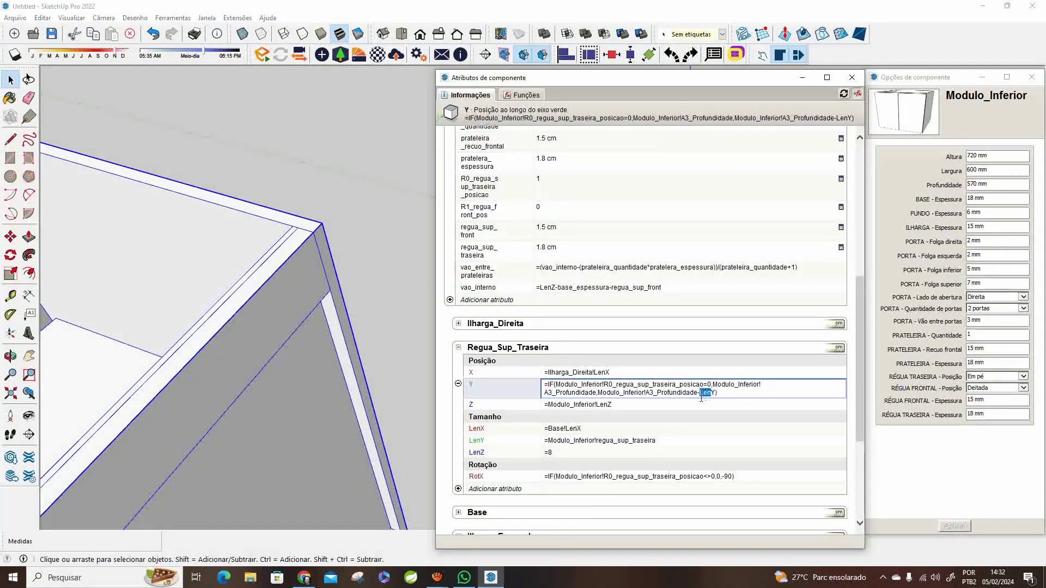
pyautogui.moveTo(702, 399)
pyautogui.mouseDown()
pyautogui.moveTo(659, 394)
pyautogui.moveTo(715, 393)
pyautogui.mouseUp()
pyautogui.press('Delete')
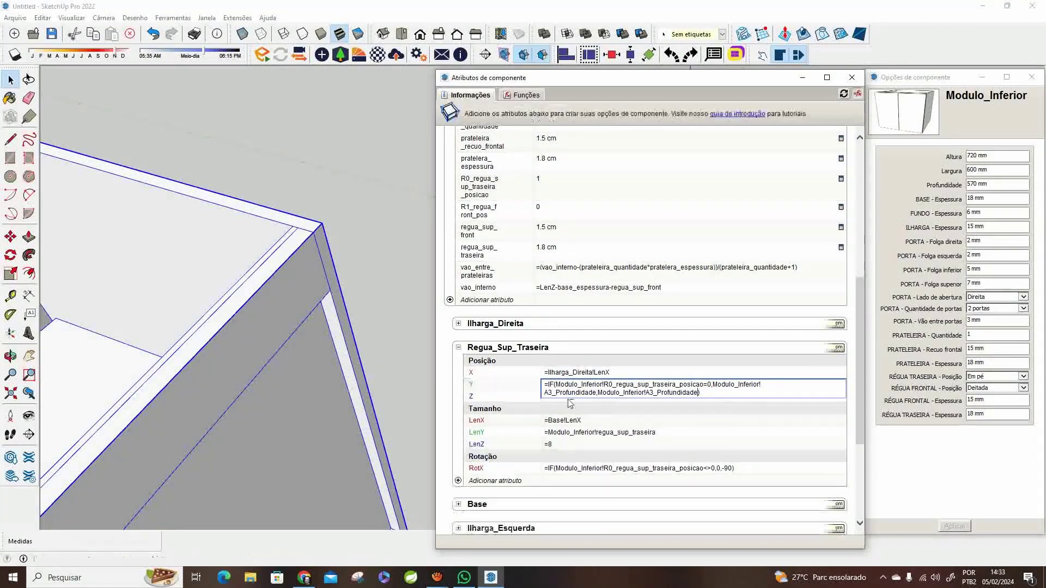
pyautogui.press('Return')
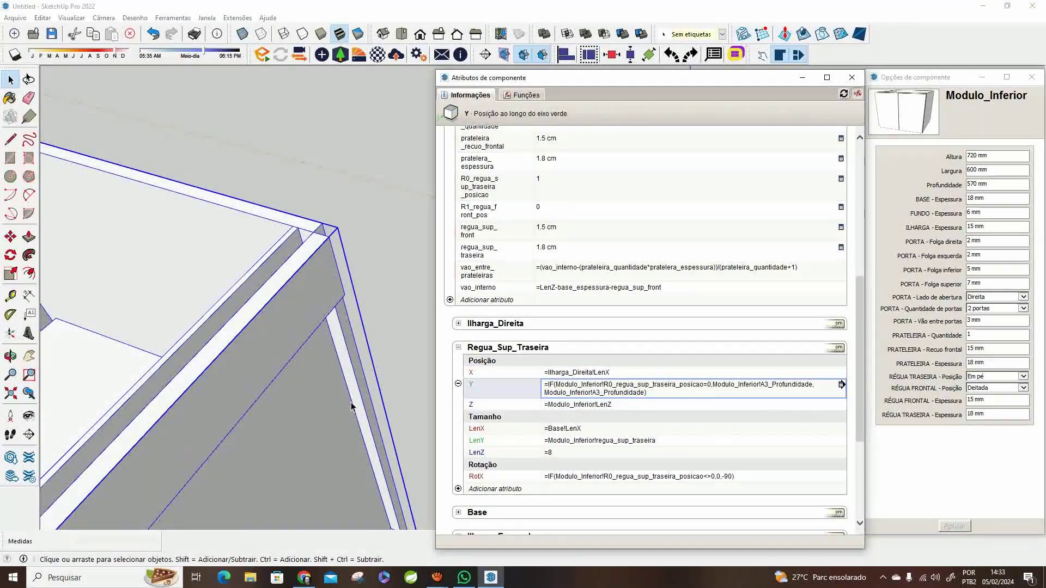
# Step: Test the shortened Y formula by applying Deitada and then Em pé to RÉGUA TRASEIRA - Posição
pyautogui.click(1003, 320)
pyautogui.click(1008, 377)
pyautogui.click(995, 383)
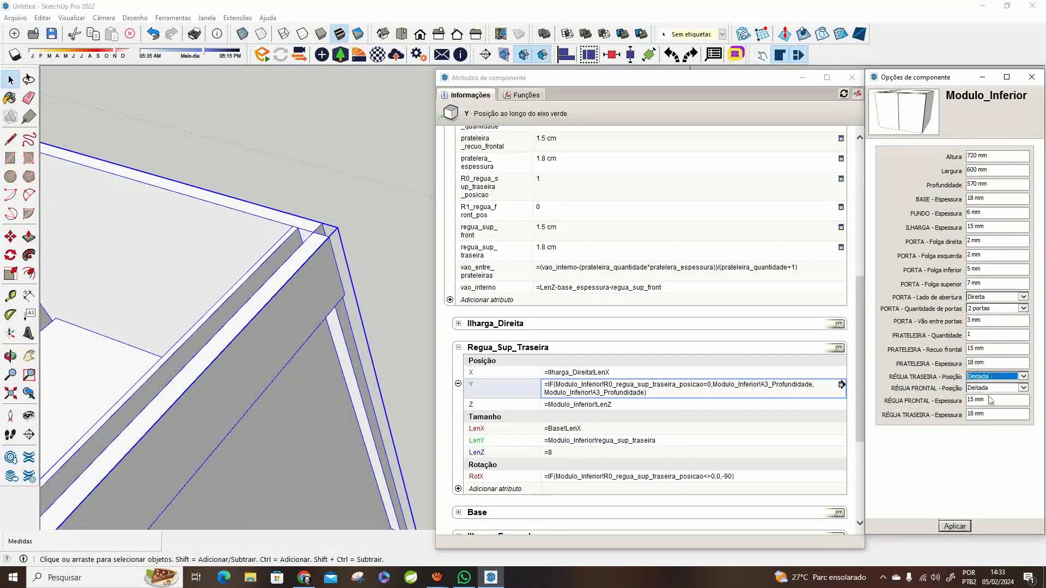
pyautogui.click(954, 527)
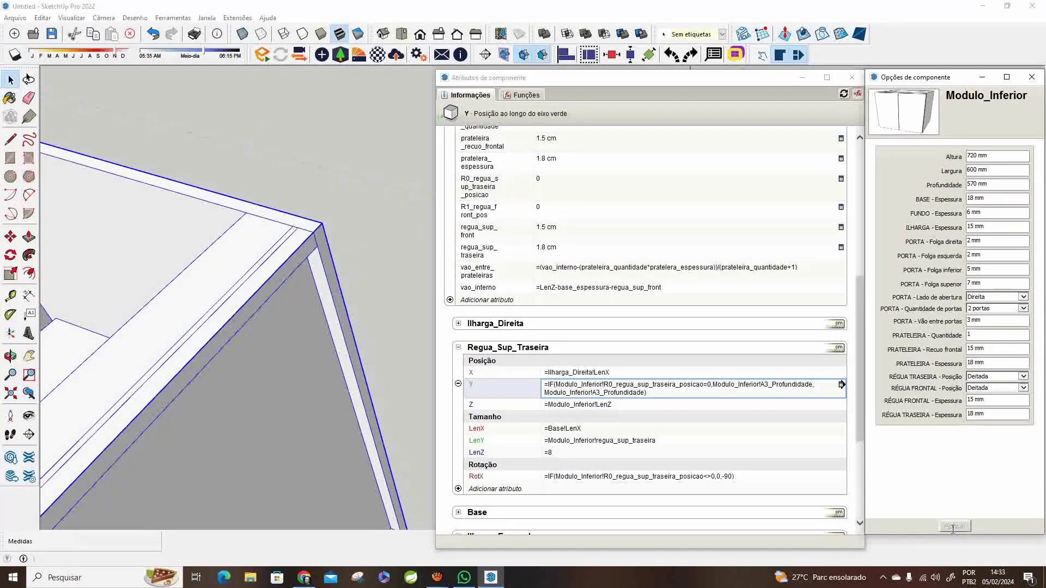
pyautogui.click(1000, 377)
pyautogui.click(984, 384)
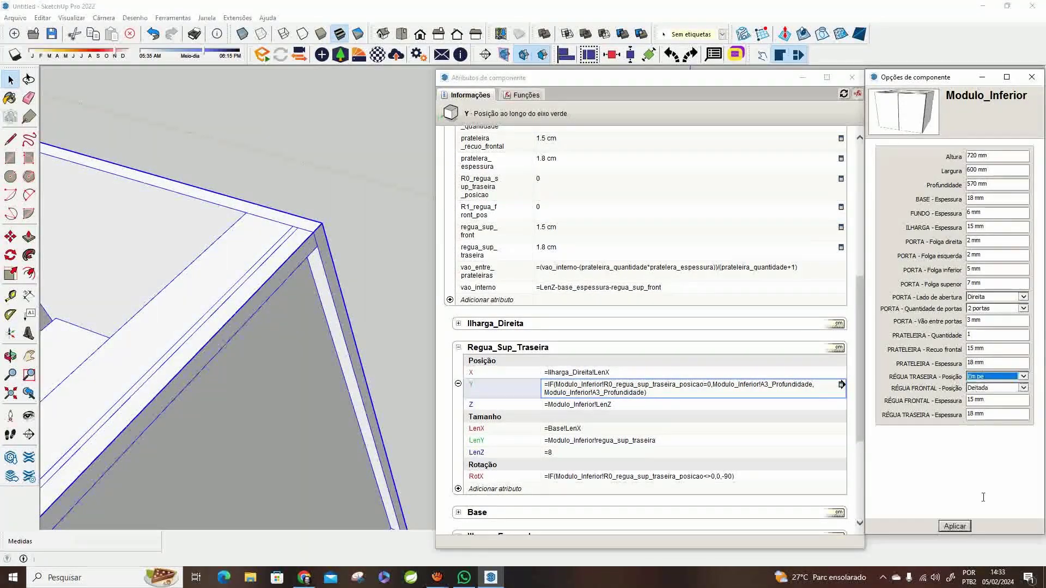
pyautogui.click(955, 526)
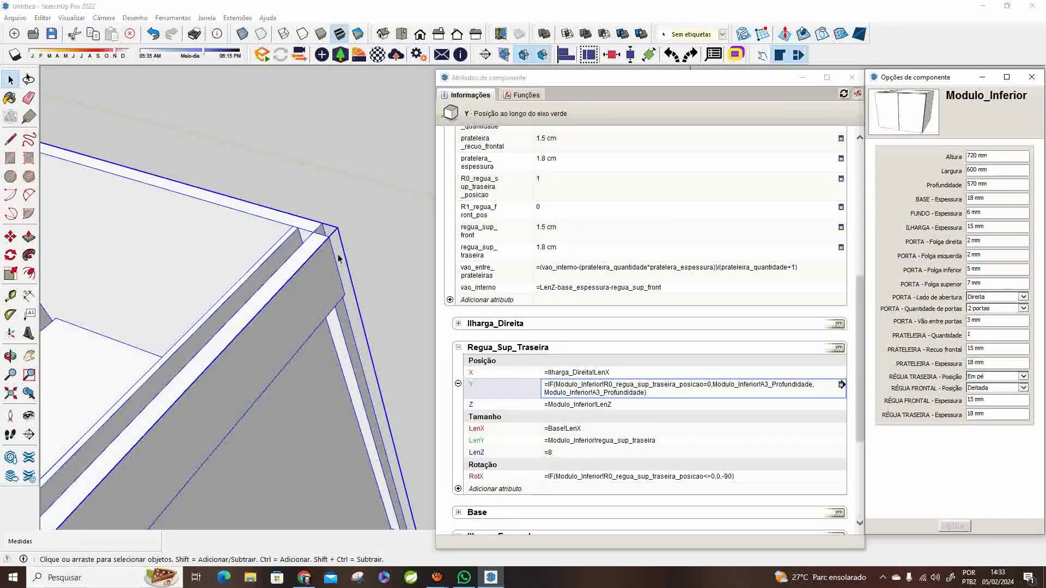
# Step: Add -LenY back after the final Modulo_Inferior!A3_Profundidade in Regua_Sup_Traseira's Y formula
pyautogui.click(643, 395)
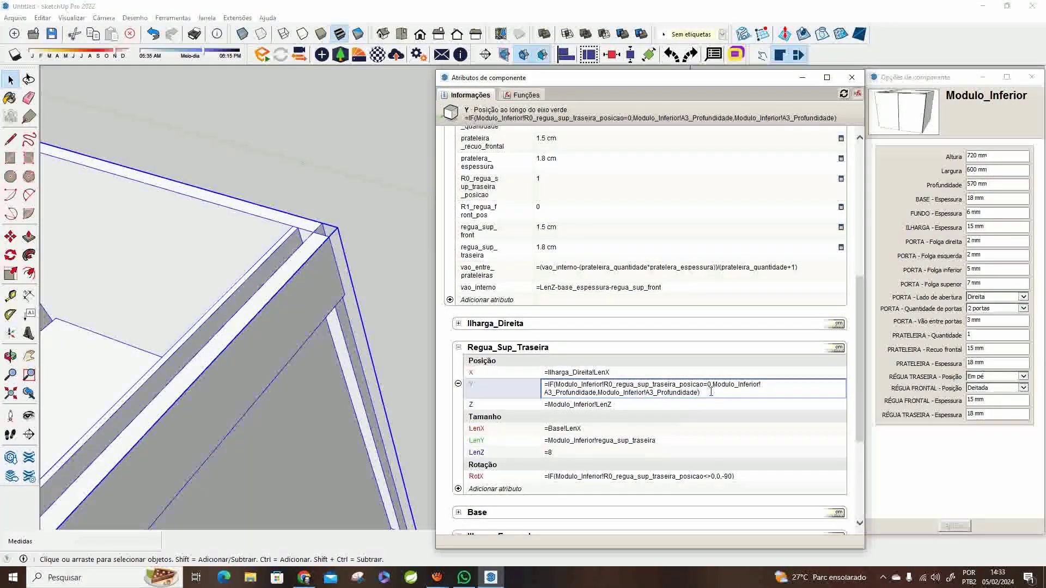
pyautogui.write('-LenY')
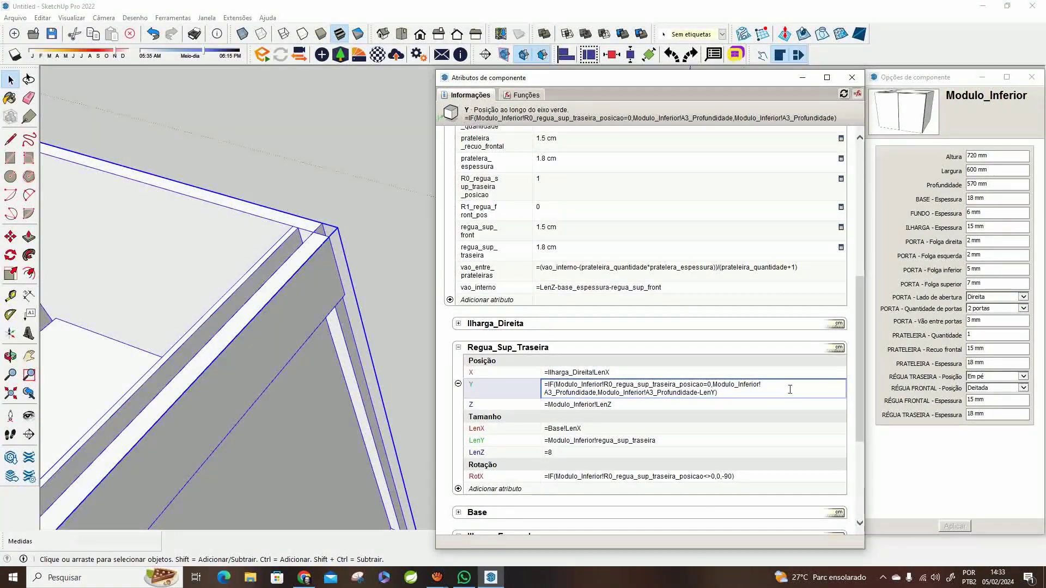
pyautogui.press('Return')
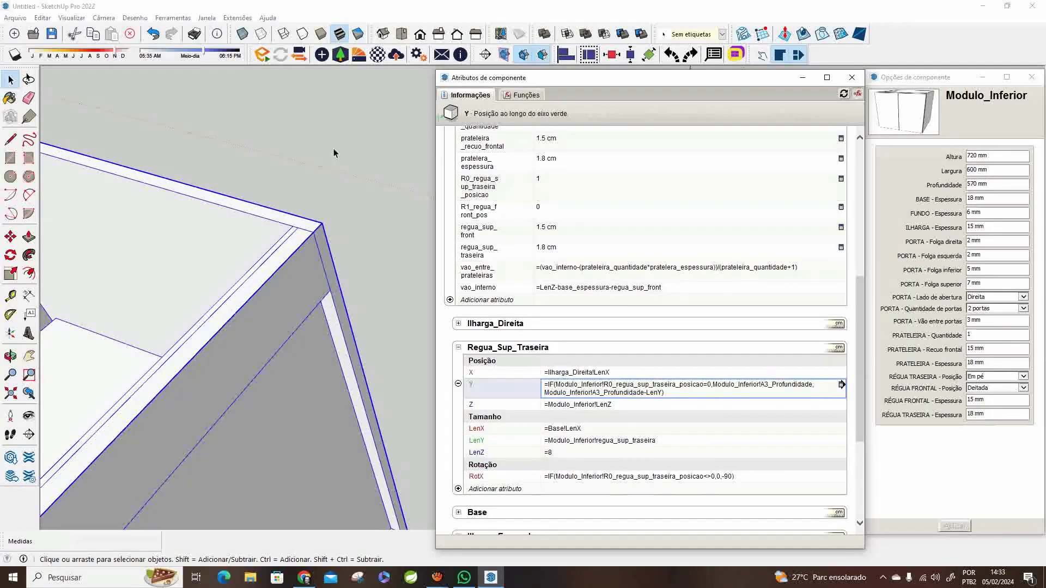
# Step: Reselect Modulo_Inferior and apply Deitada to RÉGUA TRASEIRA - Posição, checking the whole cabinet from behind
pyautogui.click(333, 178)
pyautogui.scroll(-5, 375, 250)
pyautogui.keyDown('shift'); pyautogui.moveTo(329, 297); pyautogui.dragTo(398, 244, button='middle'); pyautogui.keyUp('shift')
pyautogui.moveTo(284, 279); pyautogui.dragTo(222, 207, button='middle')
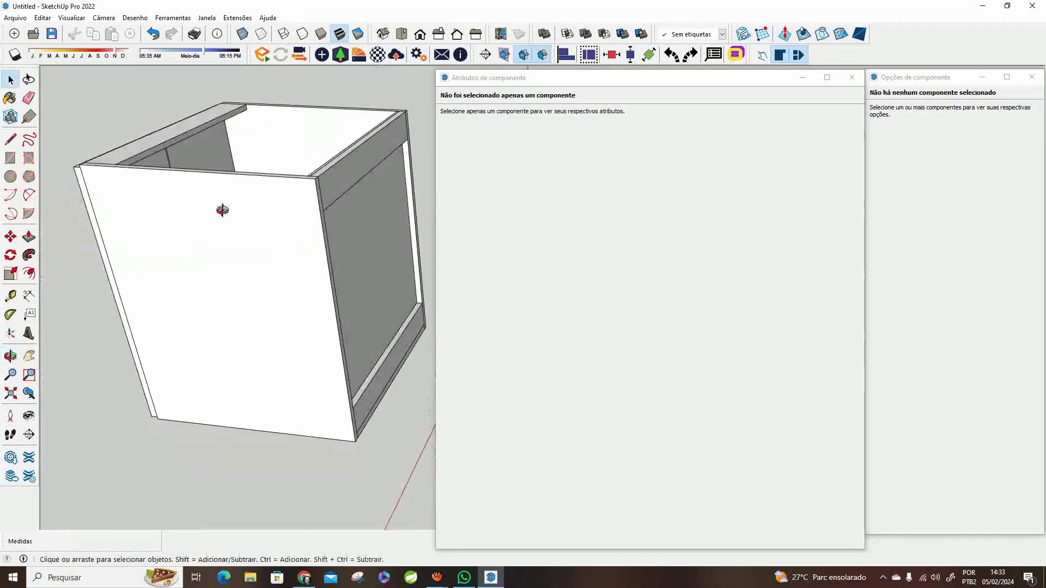
pyautogui.click(254, 209)
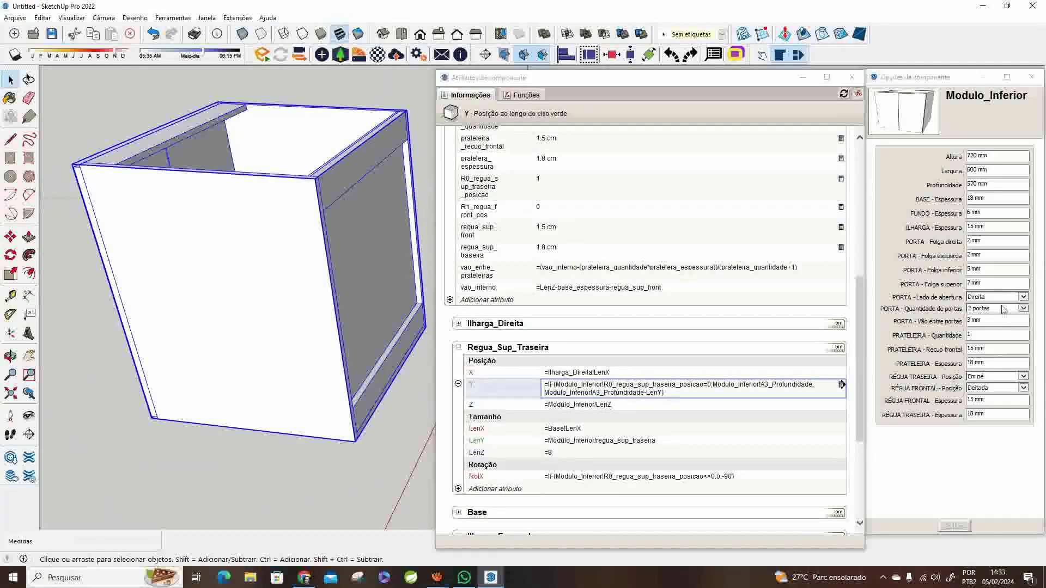
pyautogui.click(1011, 380)
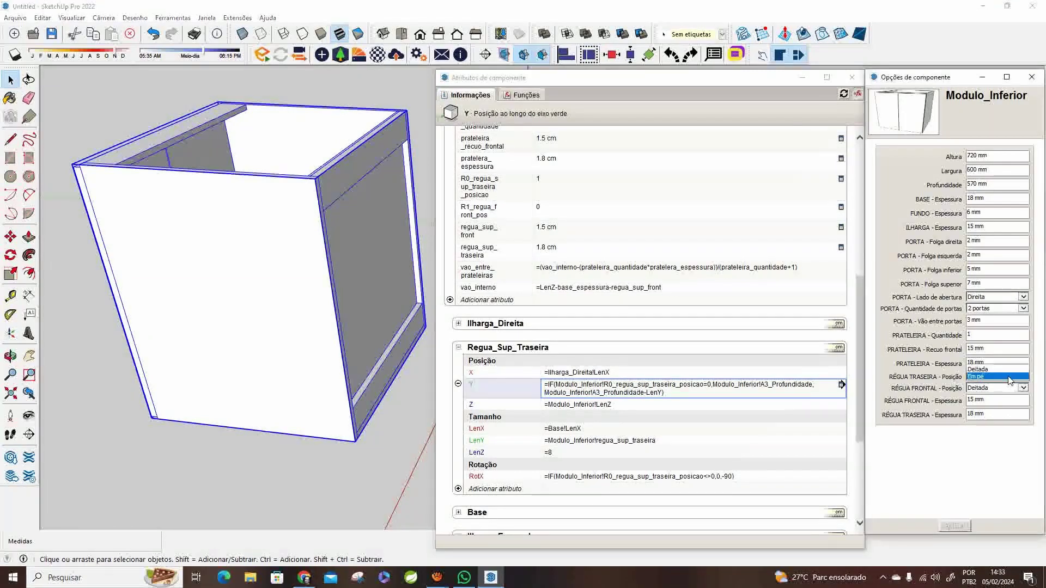
pyautogui.click(998, 373)
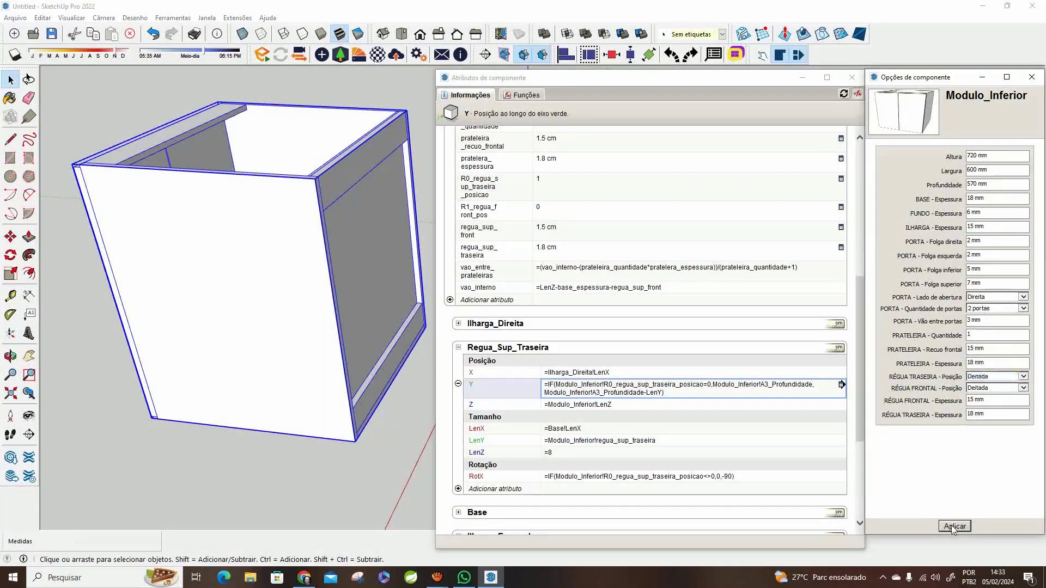
pyautogui.click(954, 527)
pyautogui.moveTo(402, 222); pyautogui.dragTo(962, 360, button='middle')
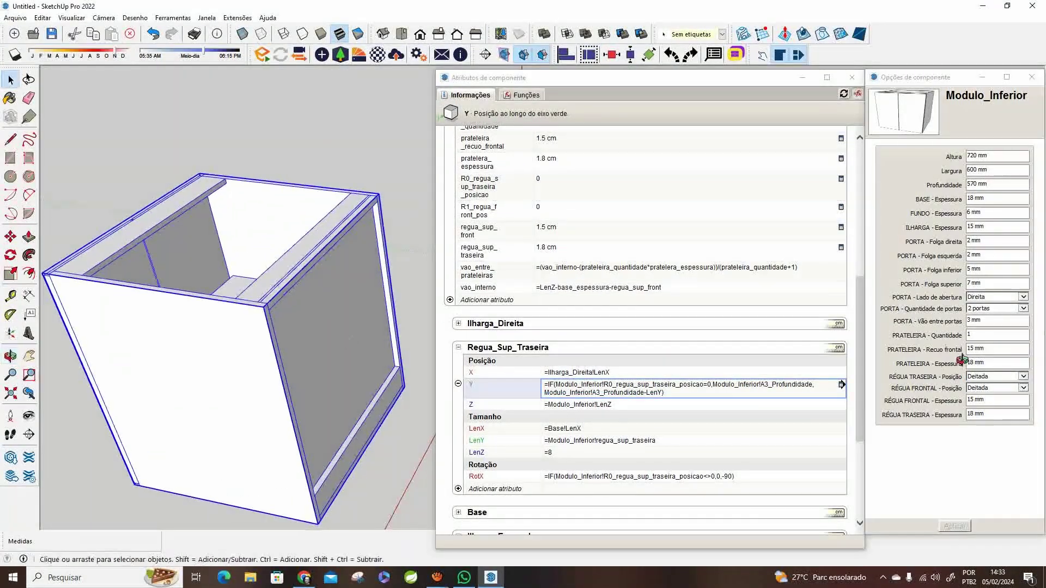
# Step: Switch RÉGUA TRASEIRA - Posição to Em pé and back to Deitada, applying each option to recheck the rear rail
pyautogui.click(992, 380)
pyautogui.click(987, 392)
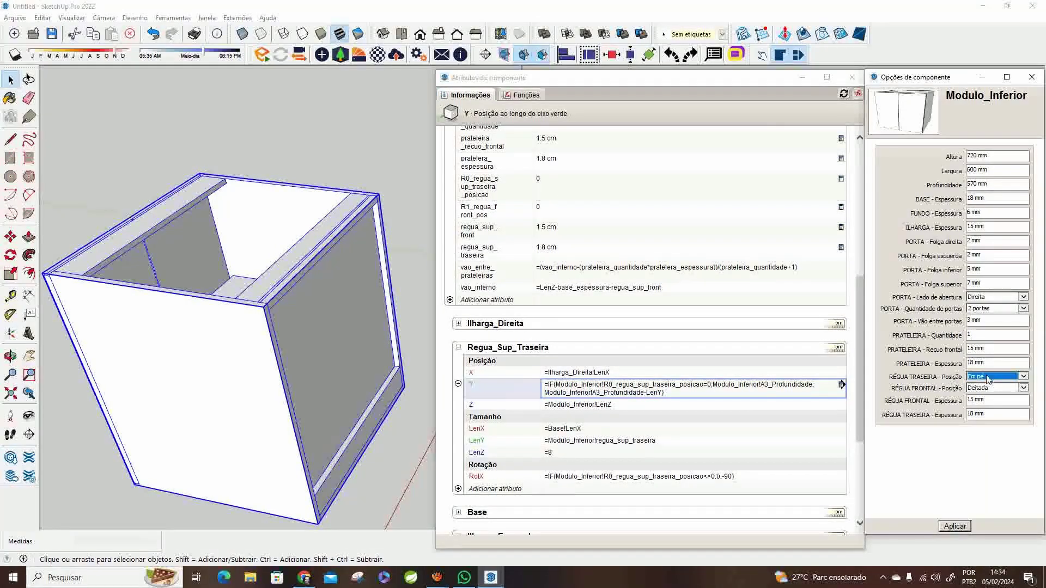
pyautogui.click(962, 527)
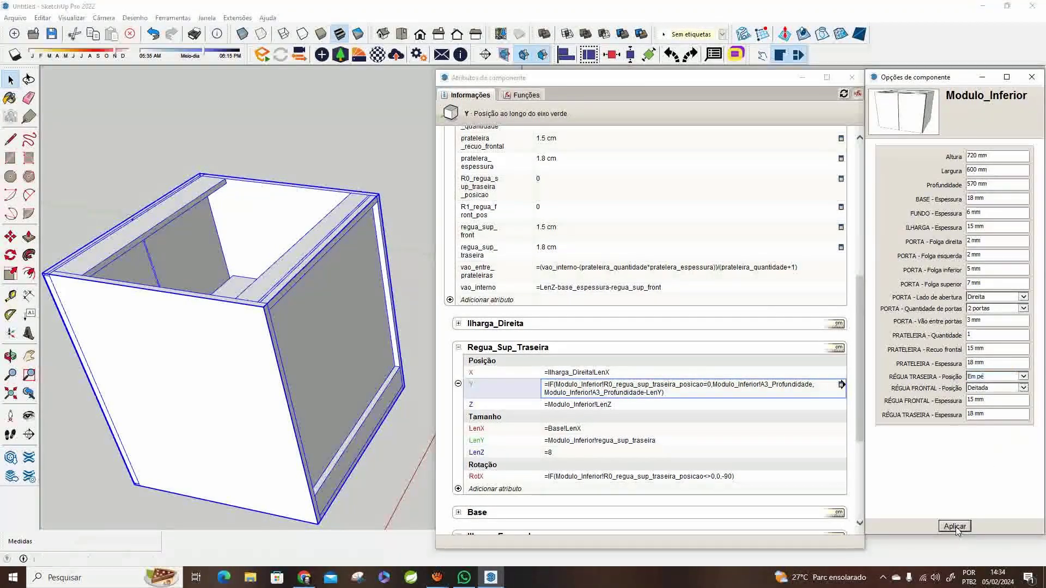
pyautogui.click(983, 382)
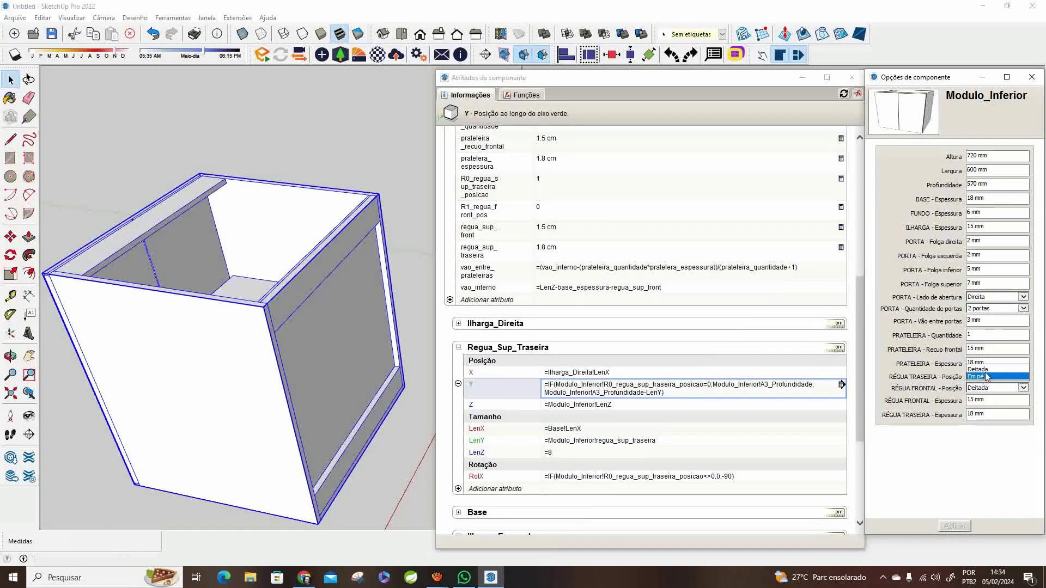
pyautogui.click(992, 368)
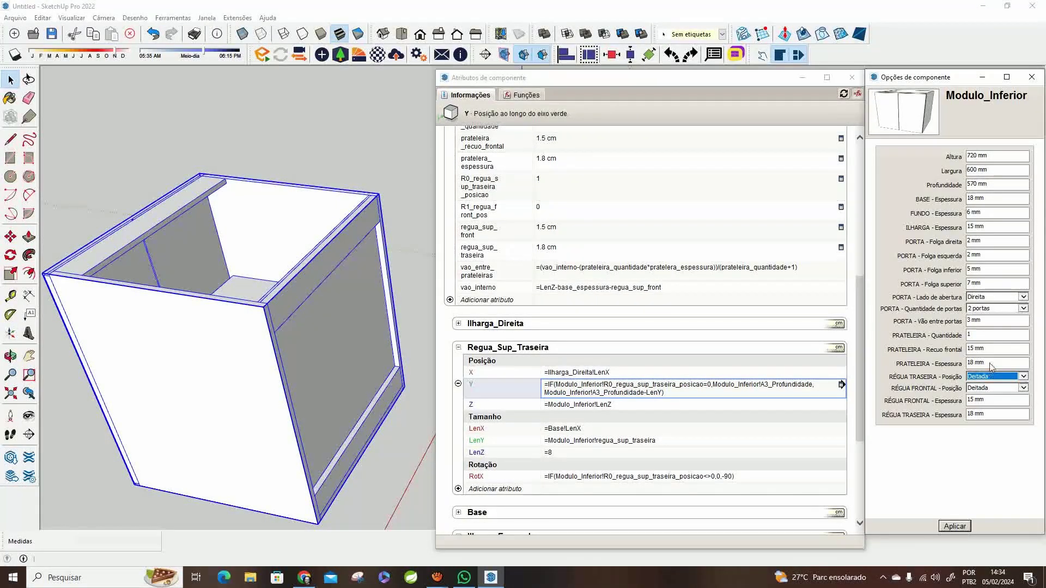
pyautogui.click(957, 527)
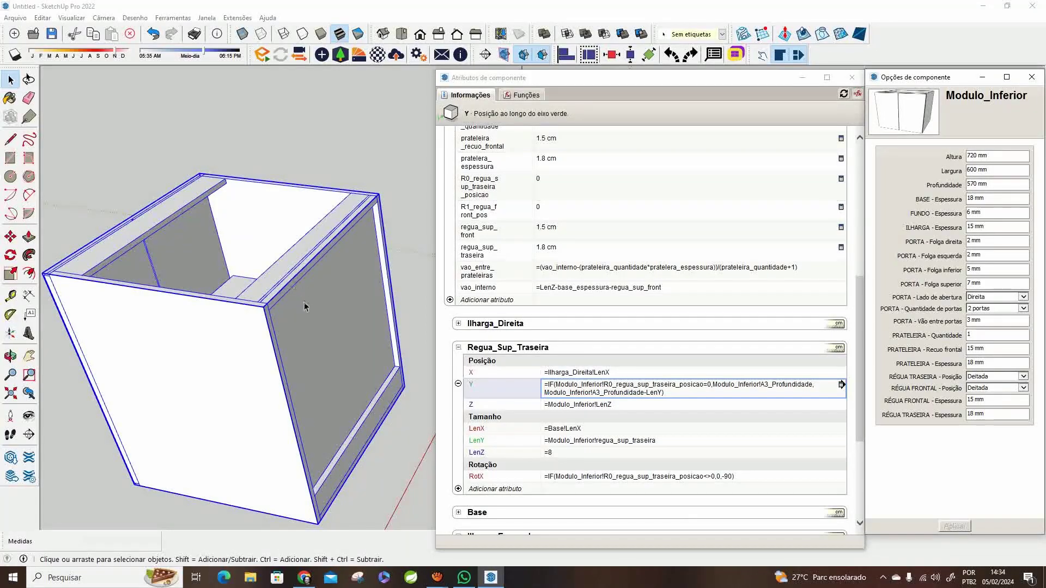
# Step: Delete the Y position attribute from Regua_Sup_Traseira
pyautogui.scroll(-2, 312, 300)
pyautogui.scroll(3, 334, 275)
pyautogui.moveTo(336, 275)
pyautogui.keyDown('shift'); pyautogui.mouseDown(button='middle')
pyautogui.moveTo(271, 289)
pyautogui.moveTo(285, 305)
pyautogui.mouseUp(button='middle'); pyautogui.keyUp('shift')
pyautogui.scroll(1, 309, 267)
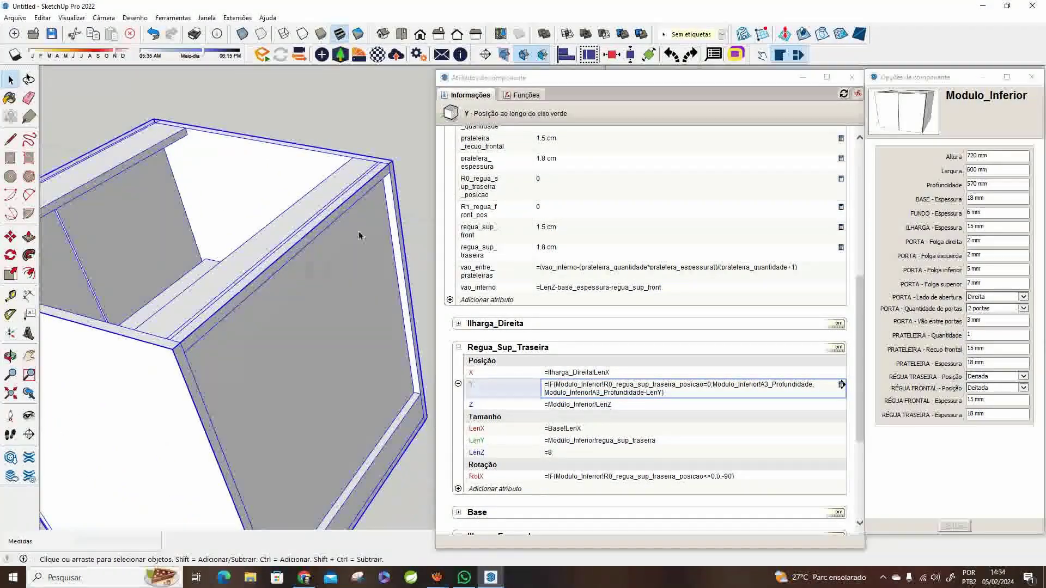
pyautogui.scroll(1, 349, 199)
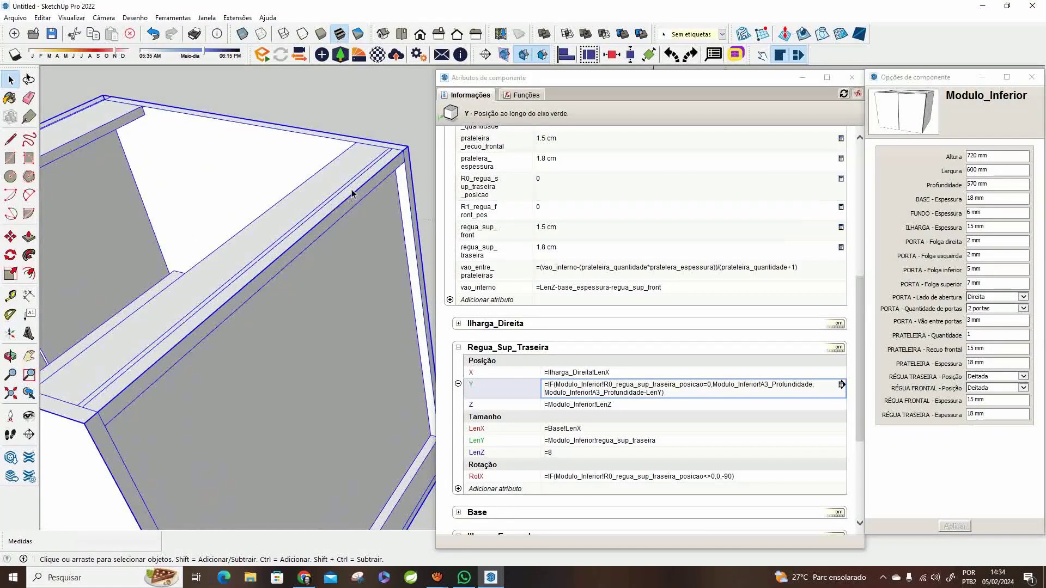
pyautogui.click(355, 223)
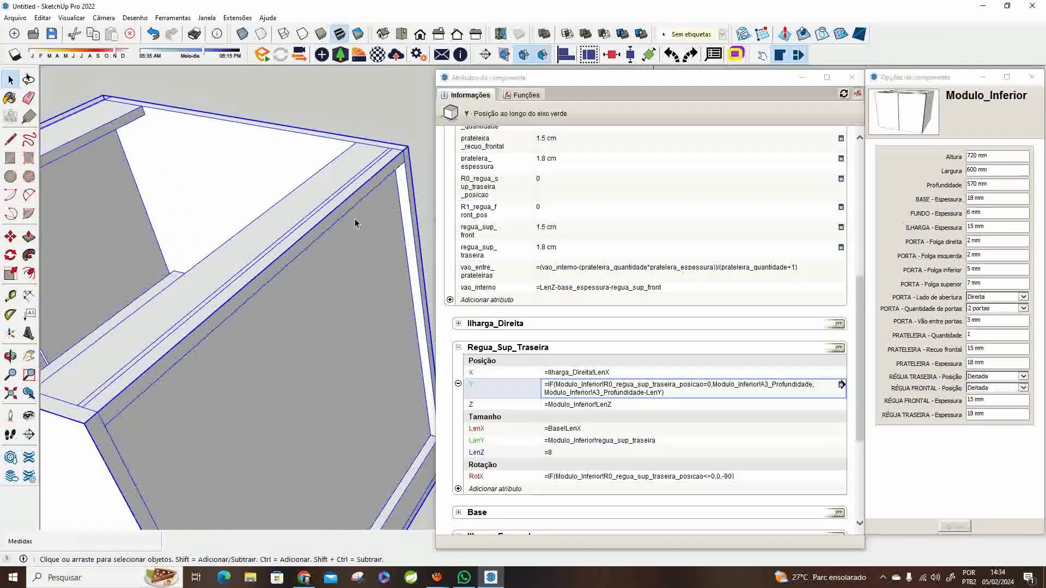
pyautogui.click(459, 385)
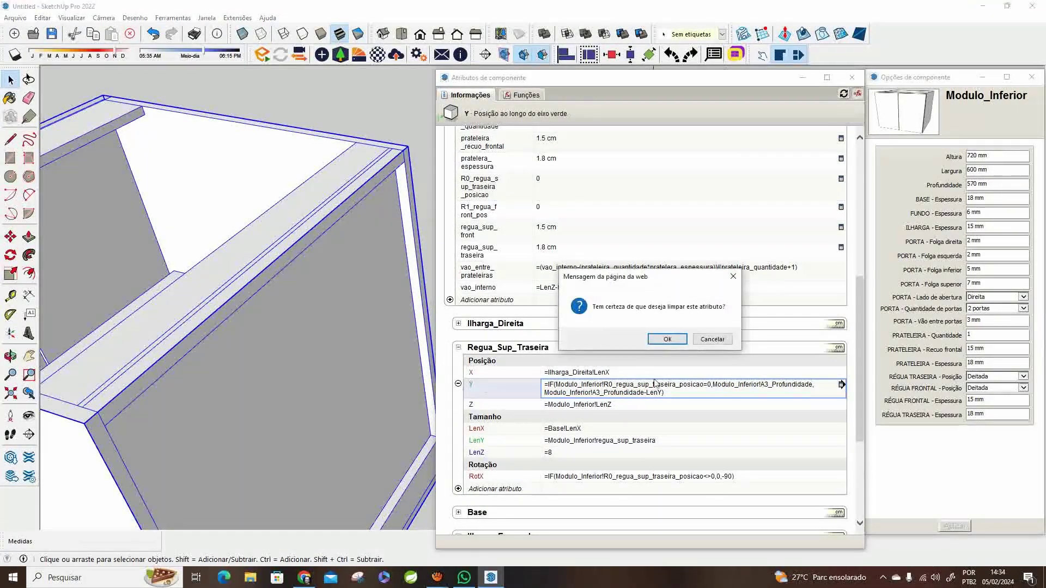
pyautogui.click(717, 341)
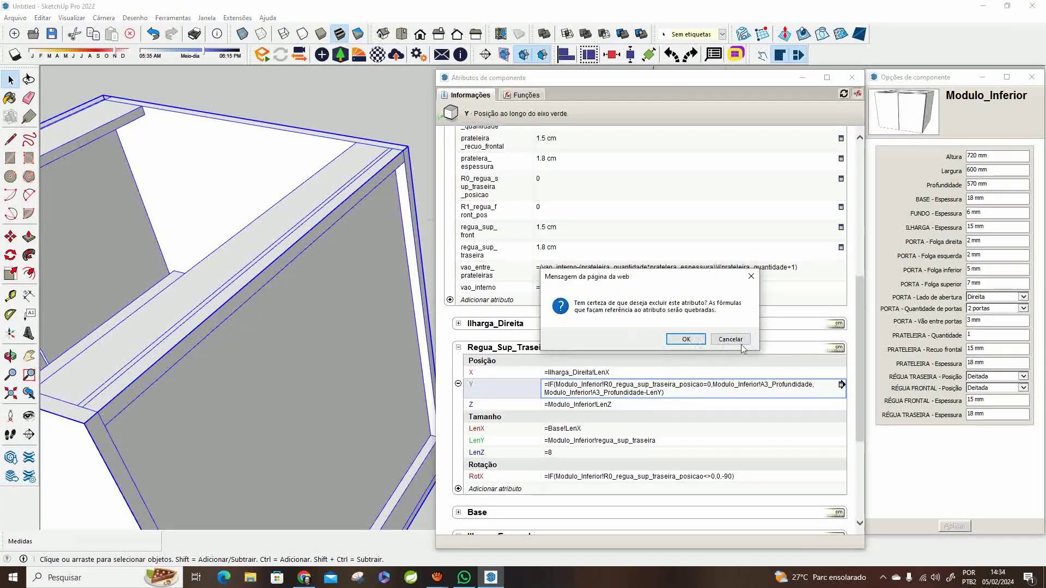
pyautogui.click(690, 343)
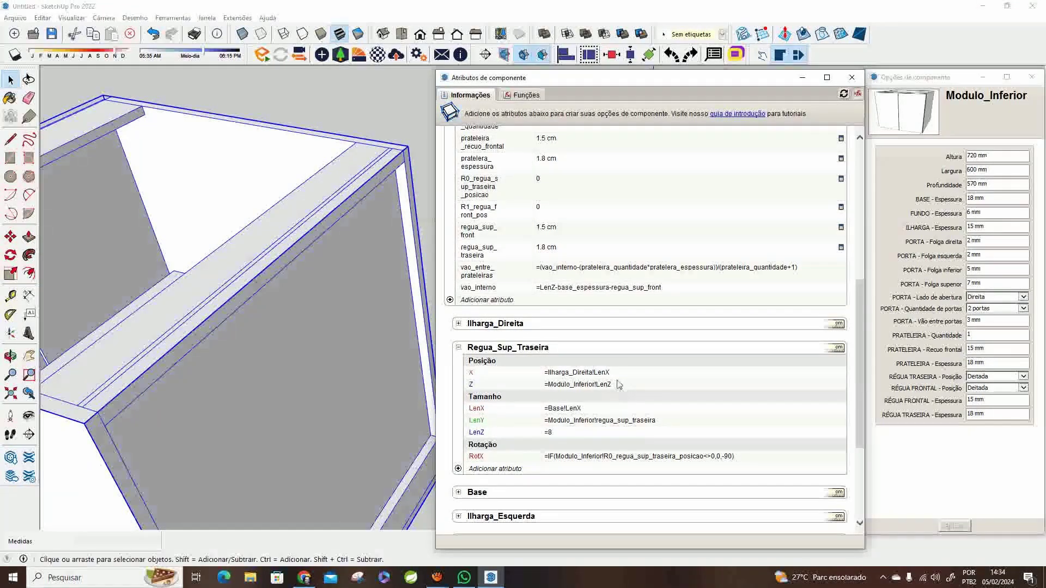
# Step: Reselect Modulo_Inferior and apply Em pé, then Deitada, to RÉGUA TRASEIRA - Posição to test the rail without a Y formula
pyautogui.click(424, 126)
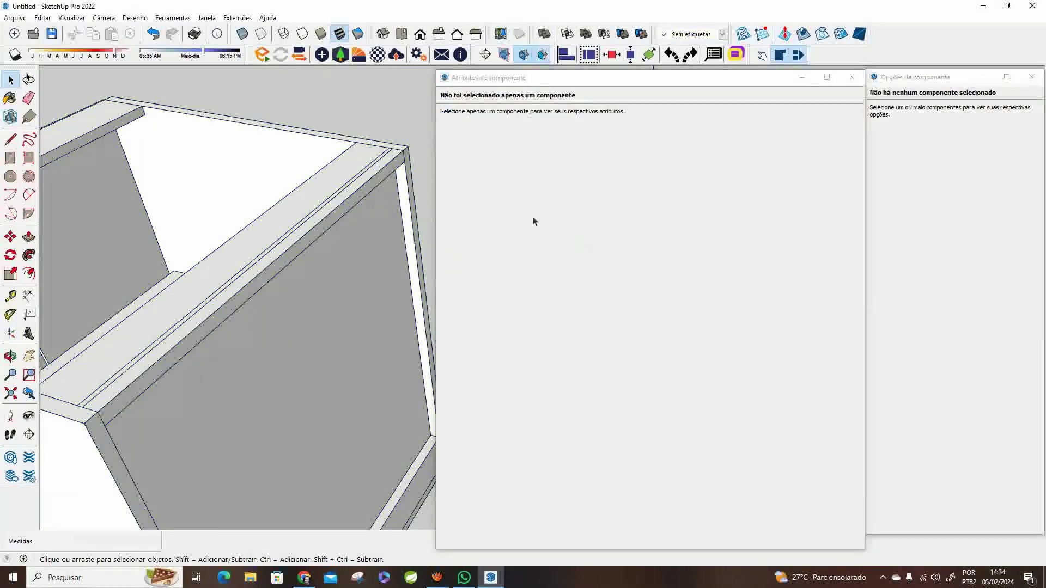
pyautogui.click(351, 188)
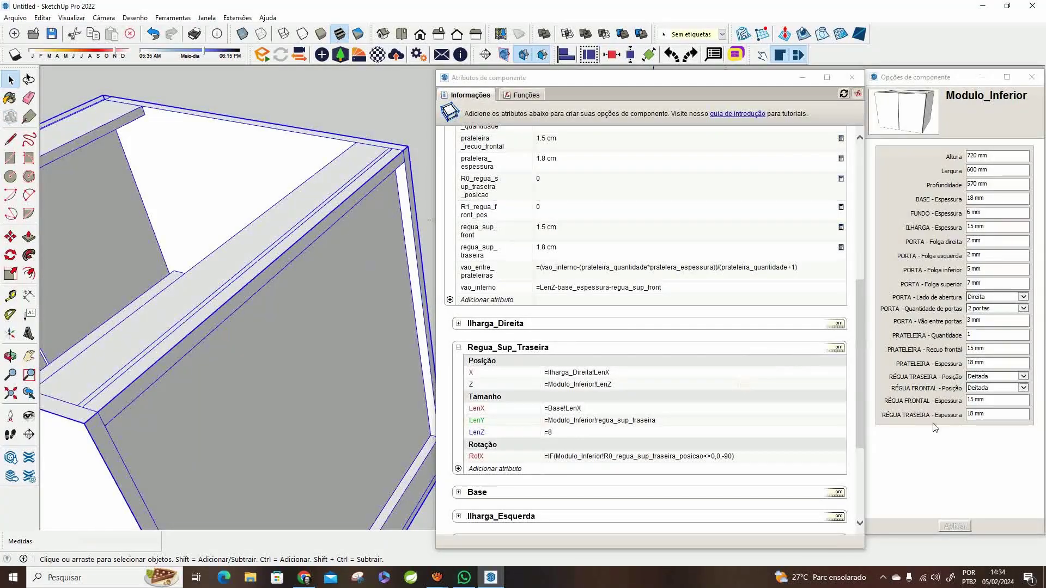
pyautogui.click(987, 377)
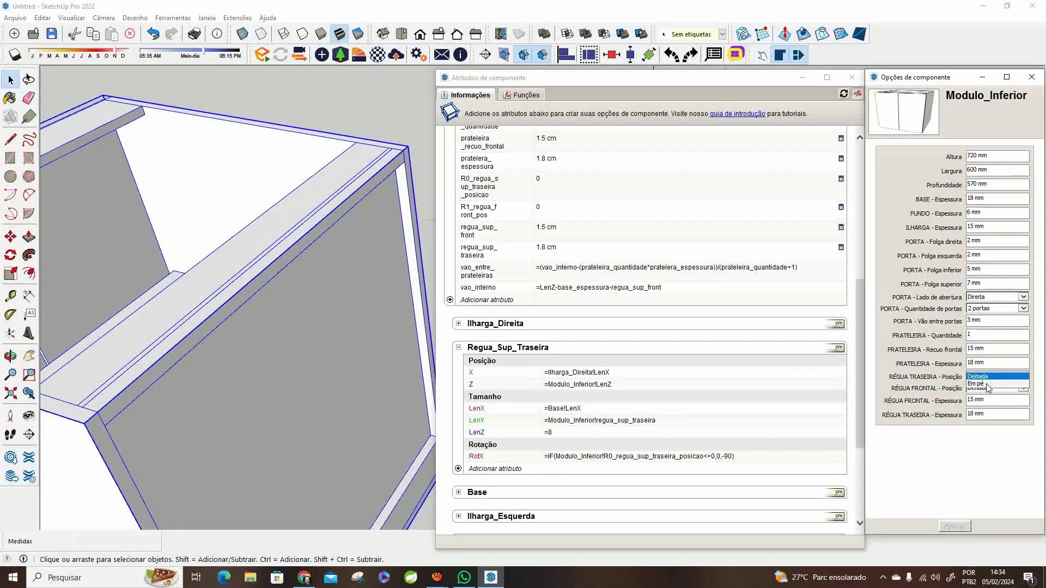
pyautogui.click(980, 383)
pyautogui.click(955, 527)
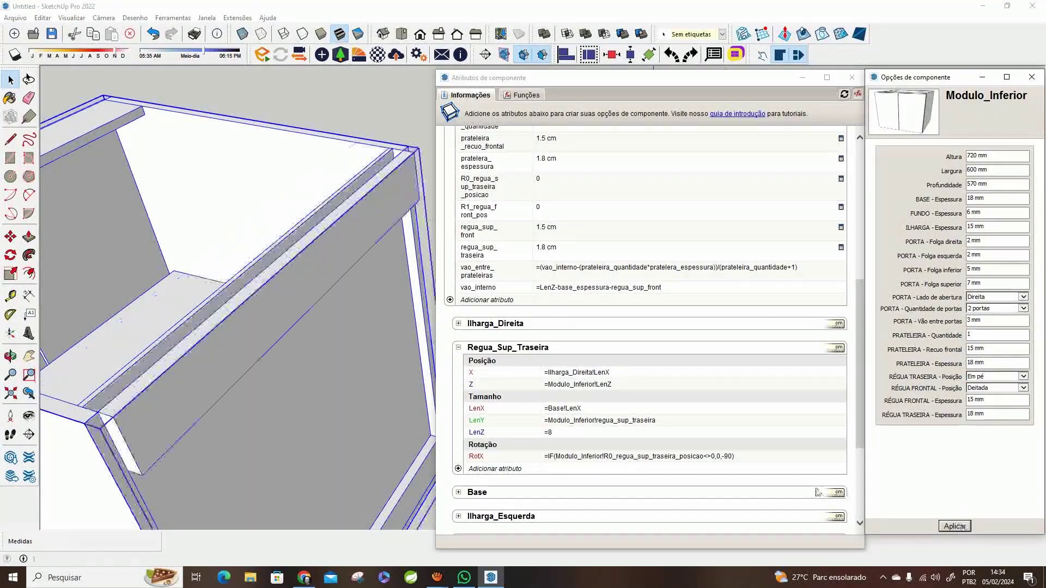
pyautogui.click(999, 378)
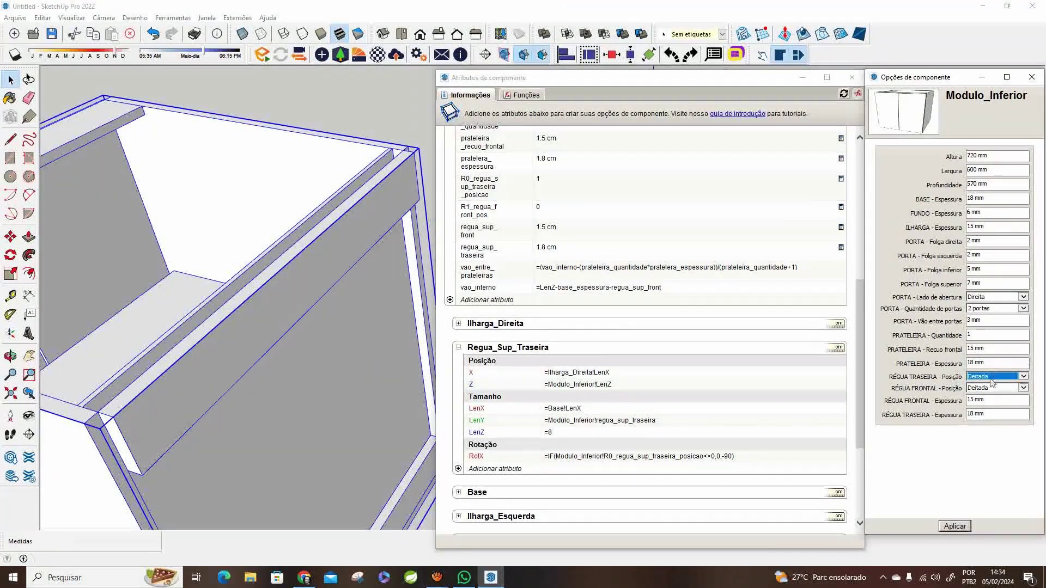
pyautogui.click(953, 531)
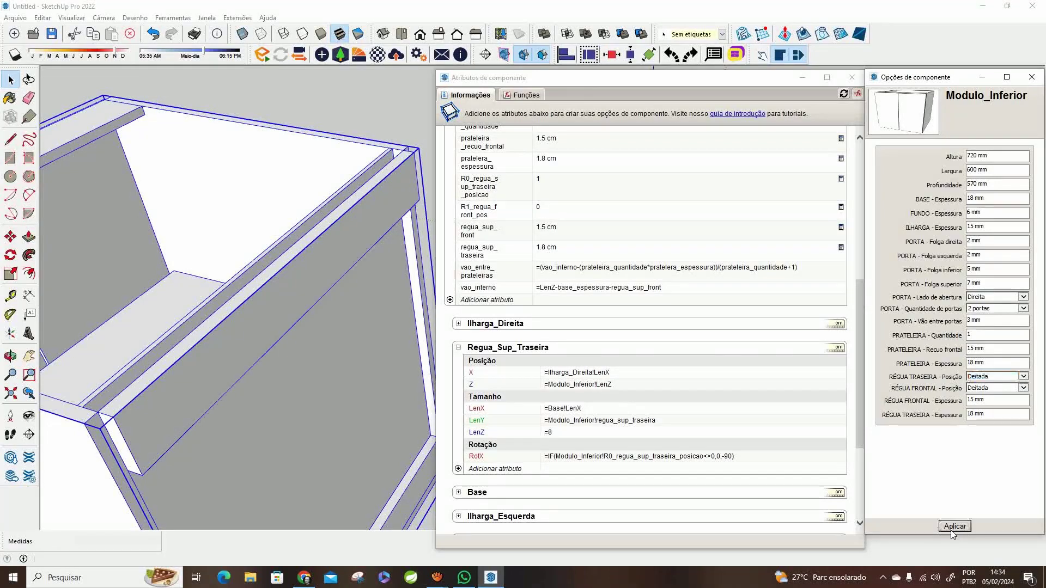
# Step: Apply Em pé to RÉGUA TRASEIRA - Posição to test the upright rear rail without a Y formula
pyautogui.click(1001, 377)
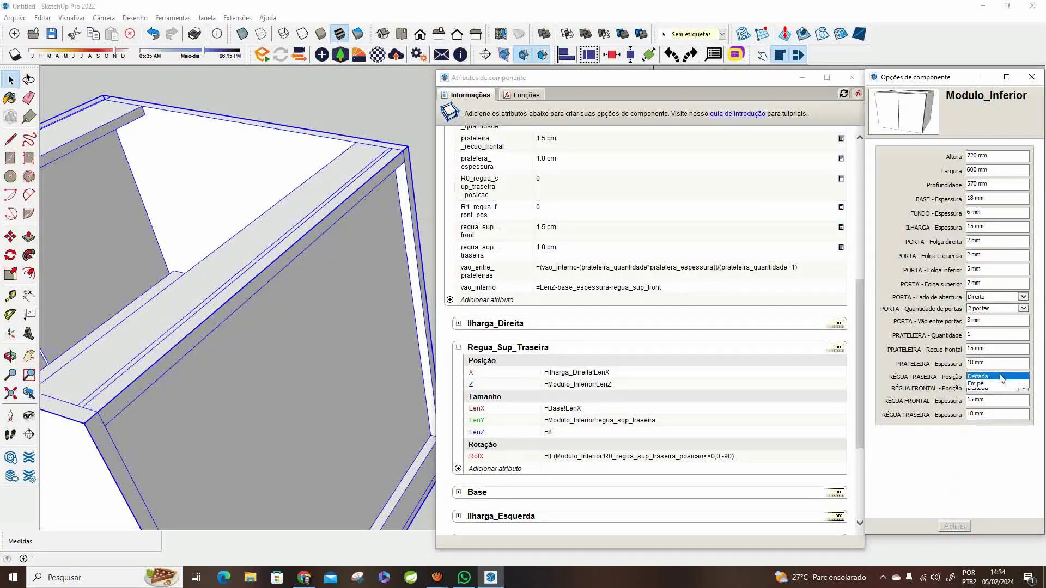
pyautogui.click(993, 385)
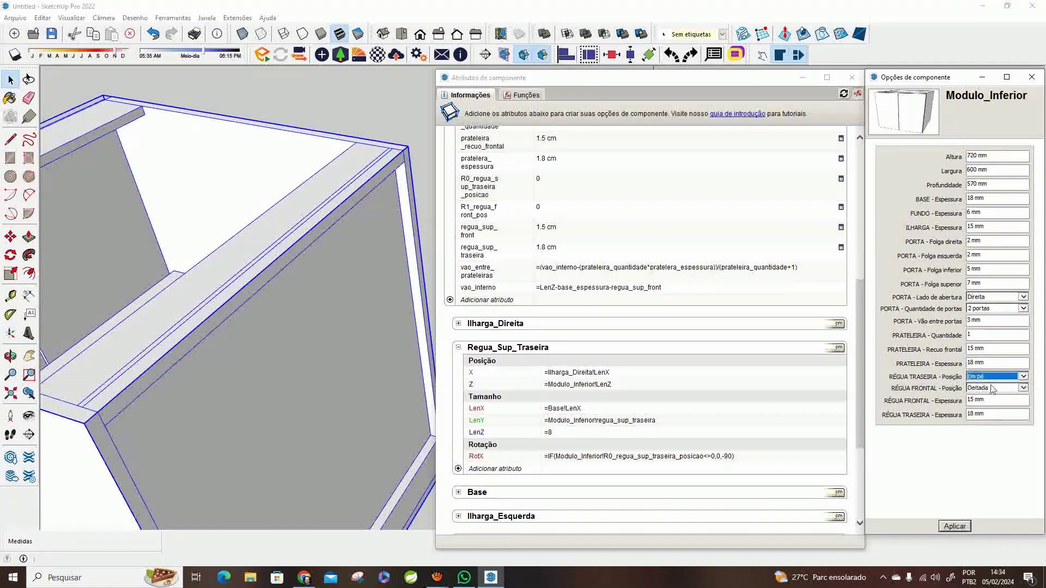
pyautogui.click(956, 528)
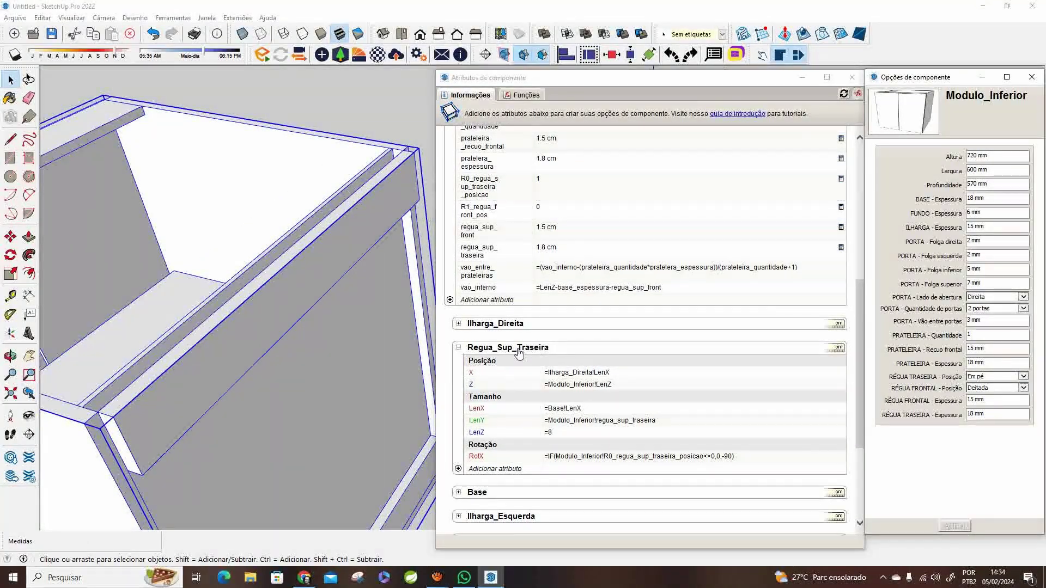
# Step: Try to set Regua_Sup_Traseira's Z position to =IF(Modulo_Inferior!R0_regua_sup_traseira_posicao=0,Modulo_Inferior!A3_Profundidade,Modulo_Inferior!A3_Profundidade-LenY)
pyautogui.click(646, 386)
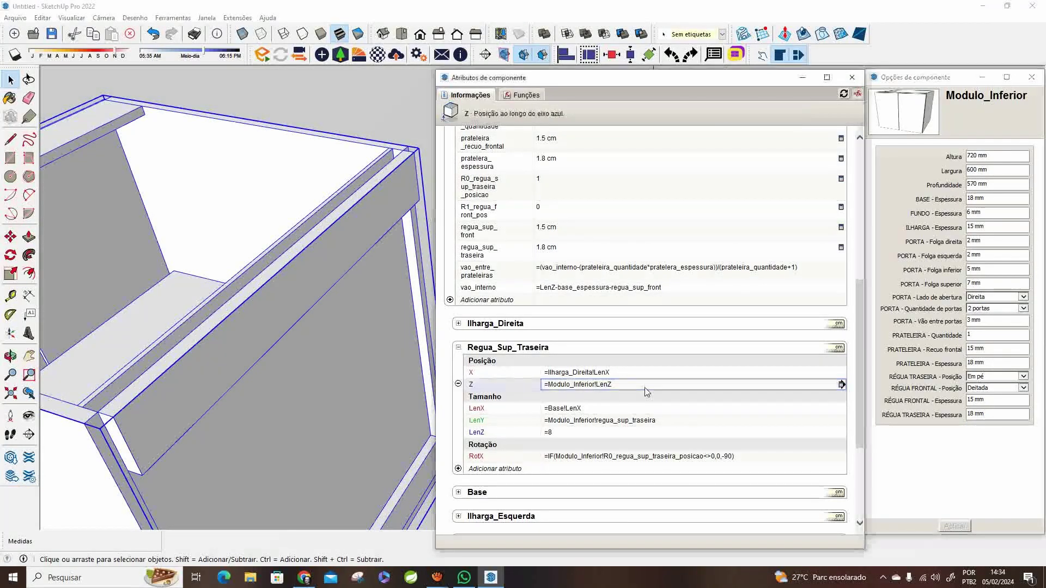
pyautogui.hotkey('ctrl', 'a')
pyautogui.write('=IF(Modulo_Inferior!R0_regua_sup_traseira_posicao=0,Modulo_Inferior!A3_Profundidade,Modulo_Inferior!A3_Profundidade-LenY)')
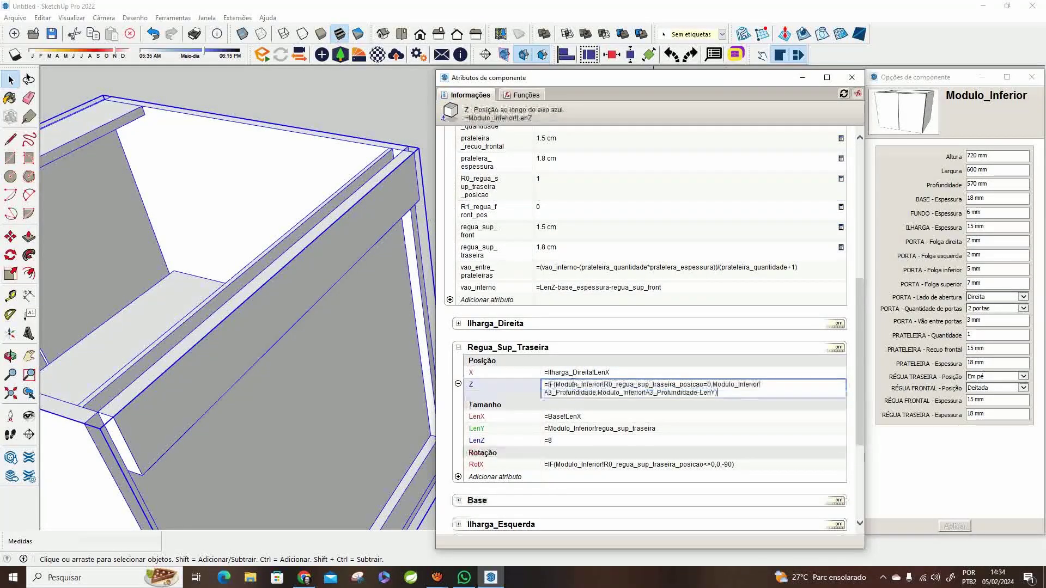
pyautogui.press('Return')
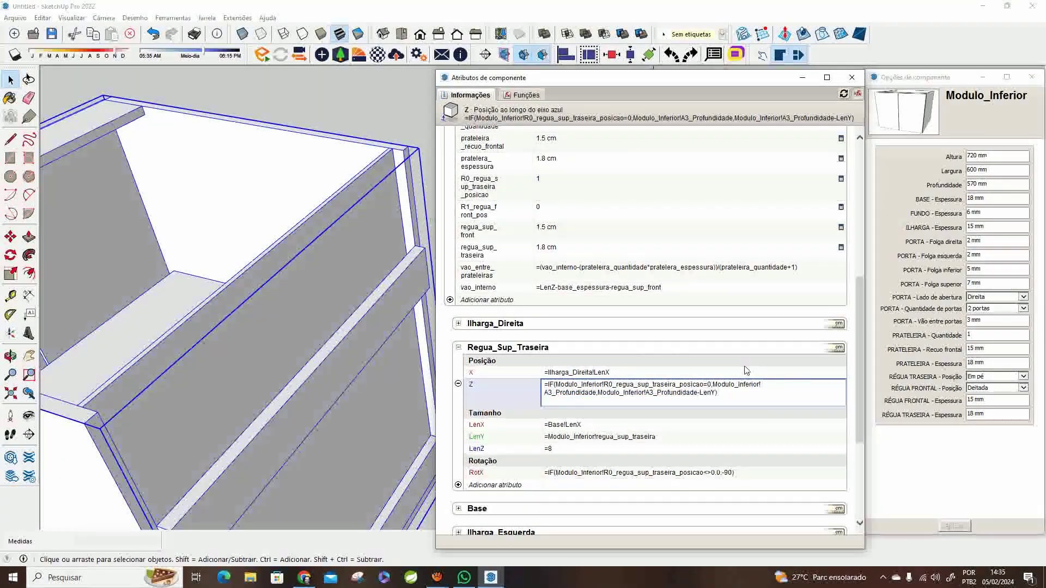
pyautogui.hotkey('ctrl', 'z')
pyautogui.write('=IF(Modulo_Inferior!R0_regua_sup_traseira_posicao<>0,0,-90)')
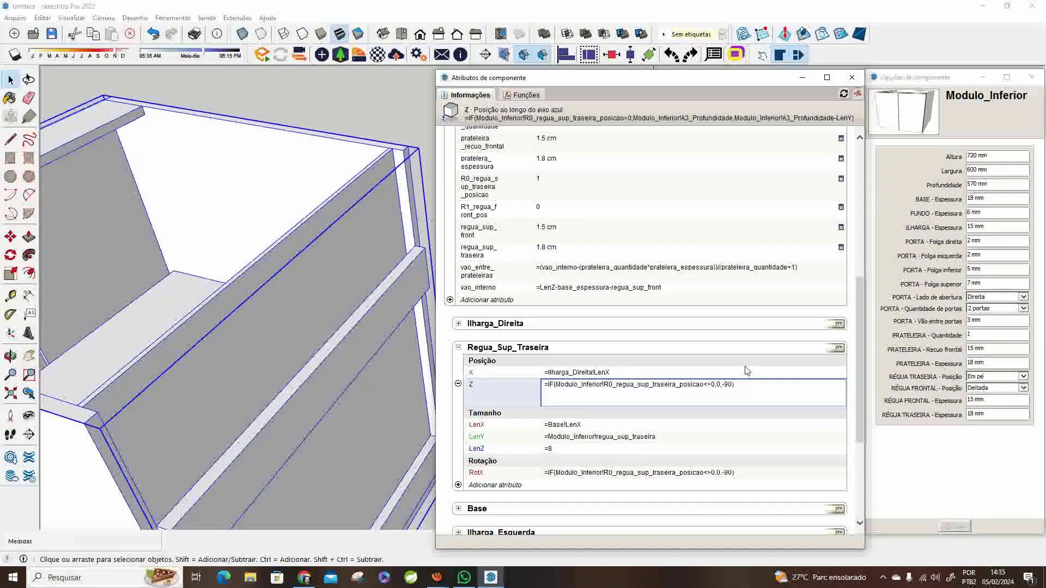
pyautogui.press('Return')
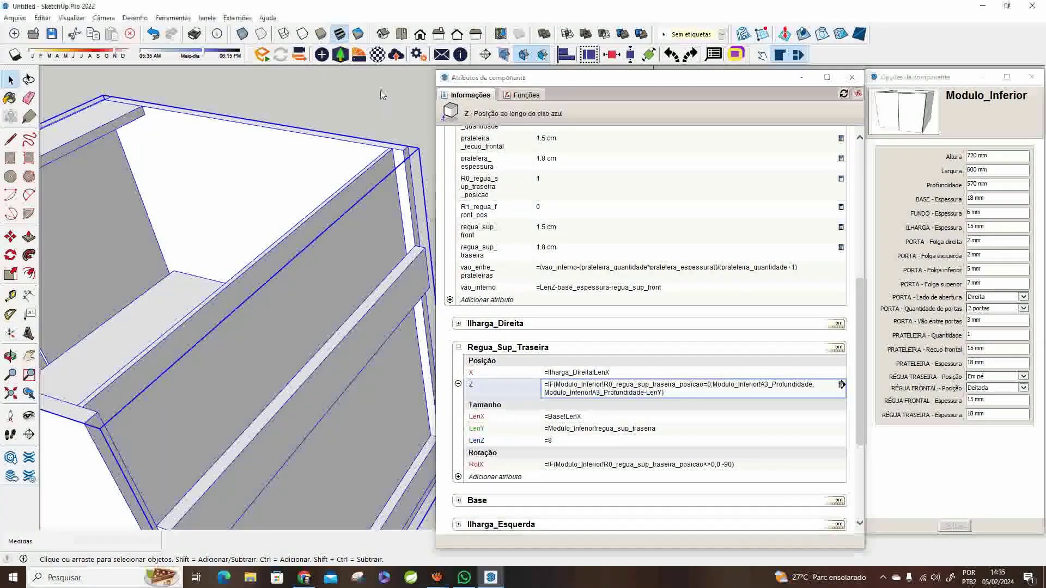
# Step: Undo the Z formula change, the recent rail position tests and the deletion of Regua_Sup_Traseira's Y position attribute
pyautogui.scroll(-5, 398, 161)
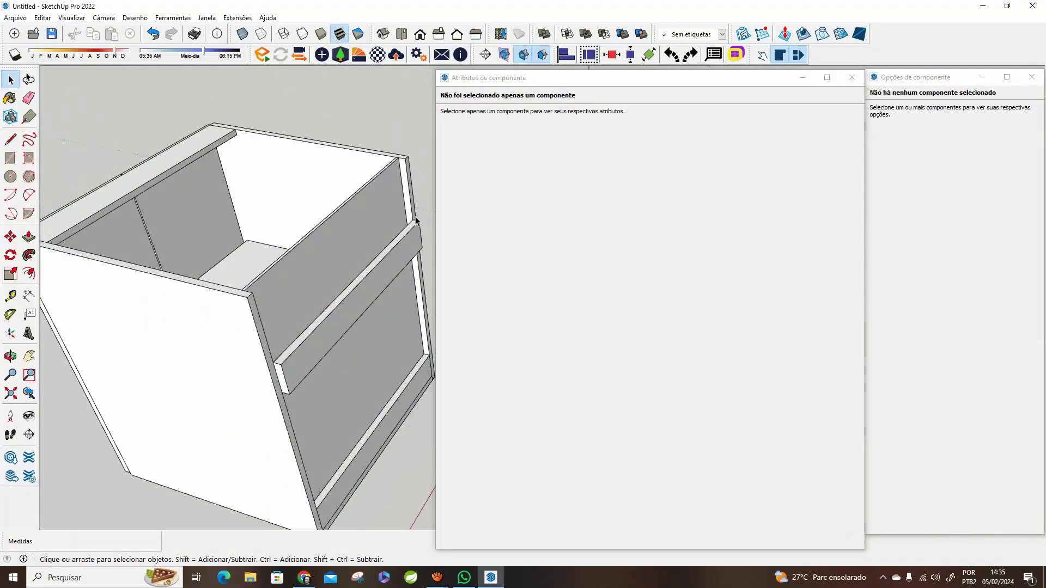
pyautogui.moveTo(415, 222); pyautogui.dragTo(393, 122, button='middle')
pyautogui.hotkey('ctrl', 'z')
pyautogui.hotkey('ctrl', 'z')
pyautogui.hotkey('ctrl', 'z')
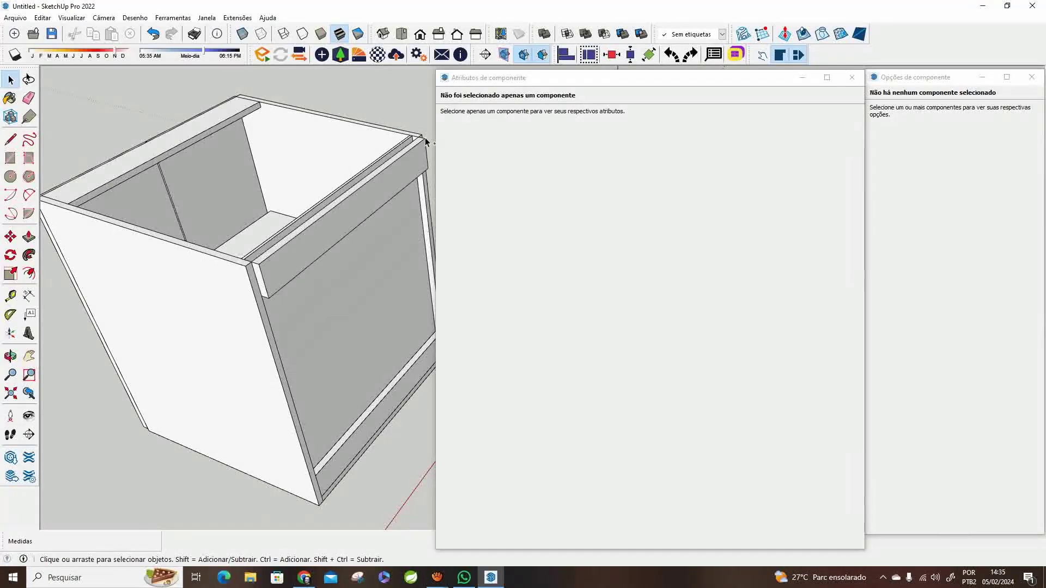
pyautogui.hotkey('ctrl', 'z')
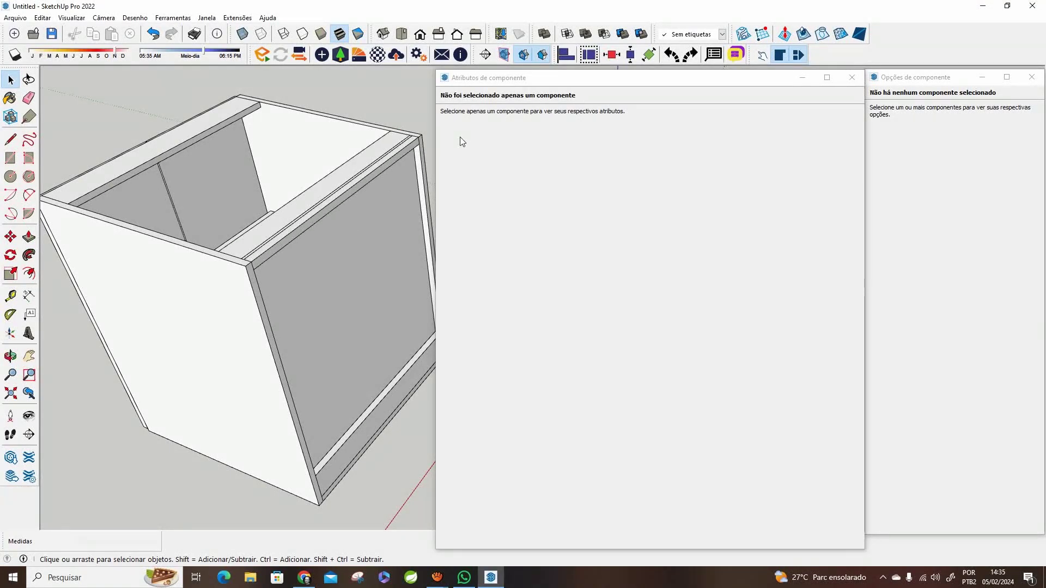
pyautogui.hotkey('ctrl', 'z')
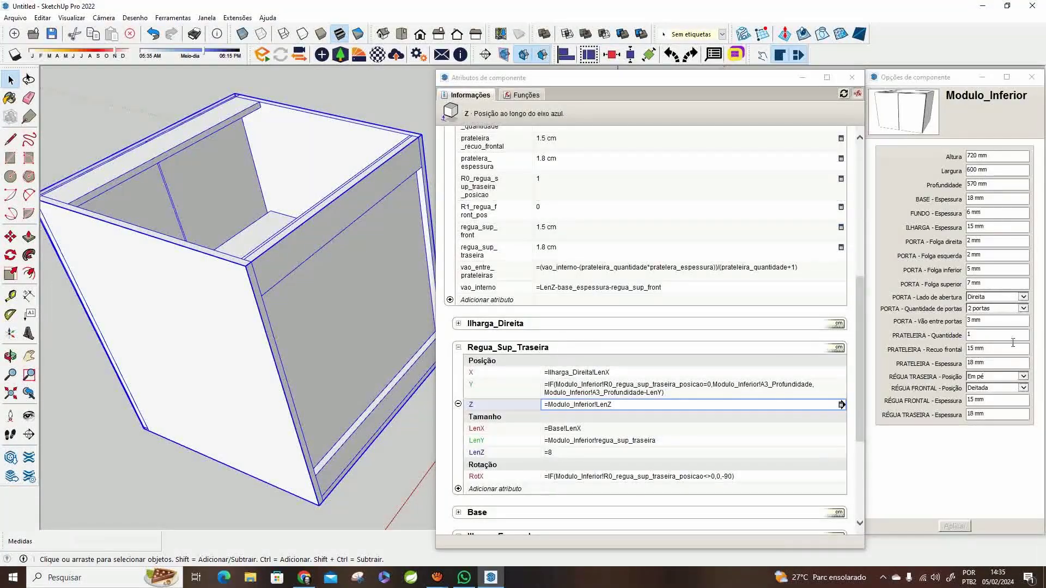
# Step: Apply Deitada, then Em pé, to Modulo_Inferior's RÉGUA TRASEIRA - Posição to test the rail with its Y formula restored
pyautogui.click(1007, 377)
pyautogui.click(986, 369)
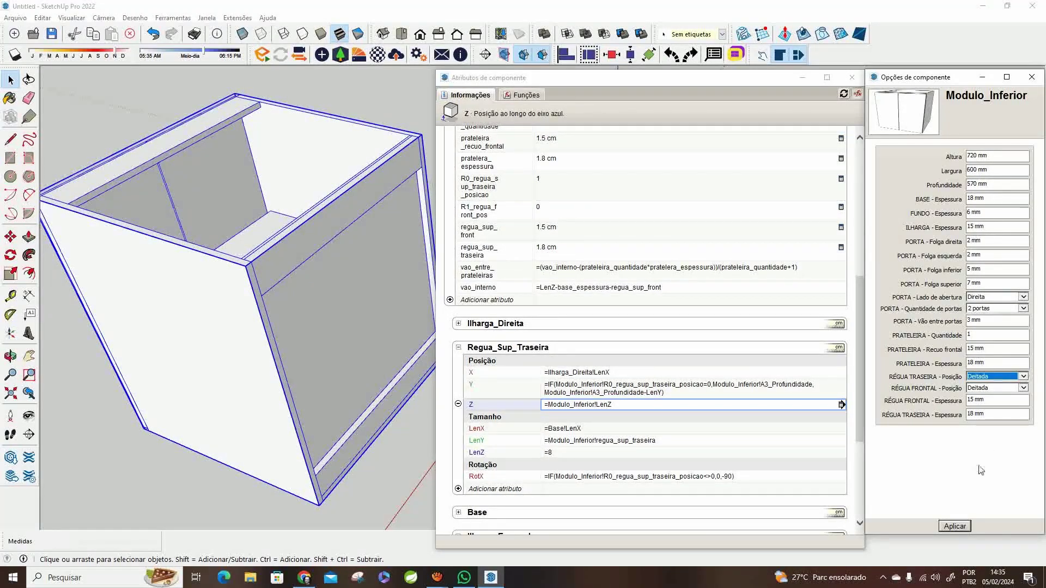
pyautogui.click(964, 530)
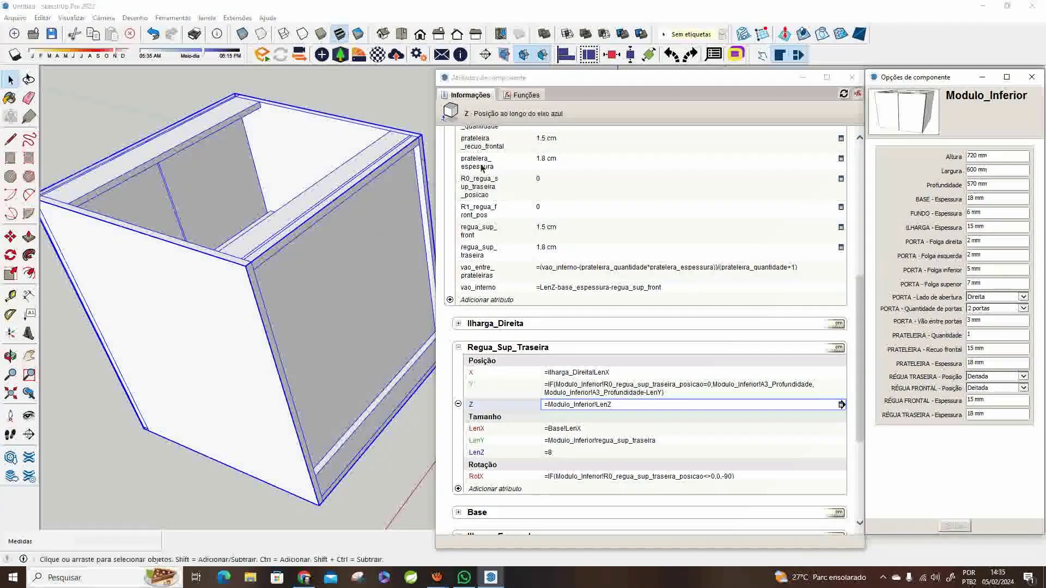
pyautogui.click(1001, 376)
pyautogui.click(992, 391)
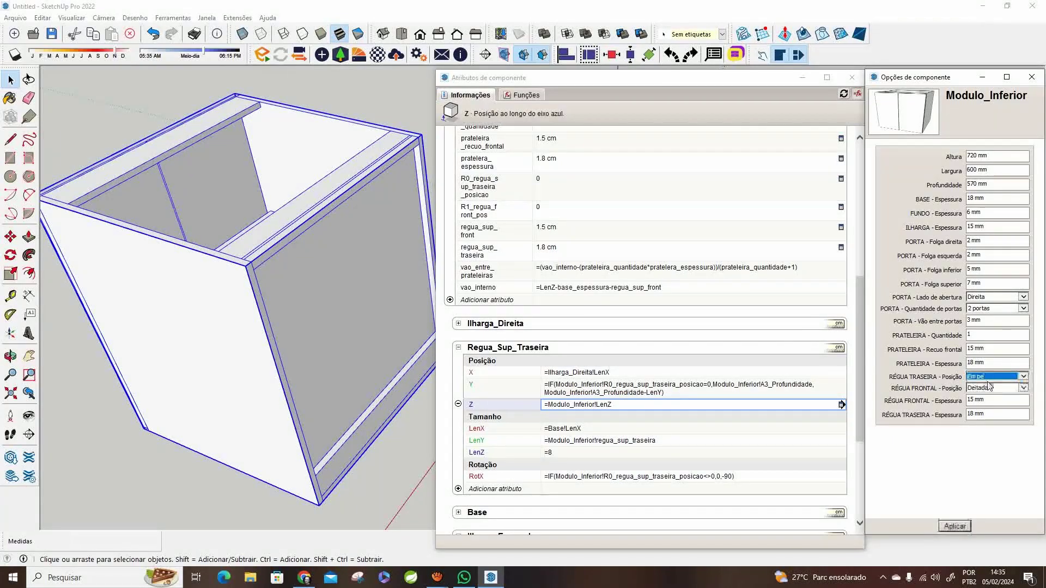
pyautogui.click(955, 526)
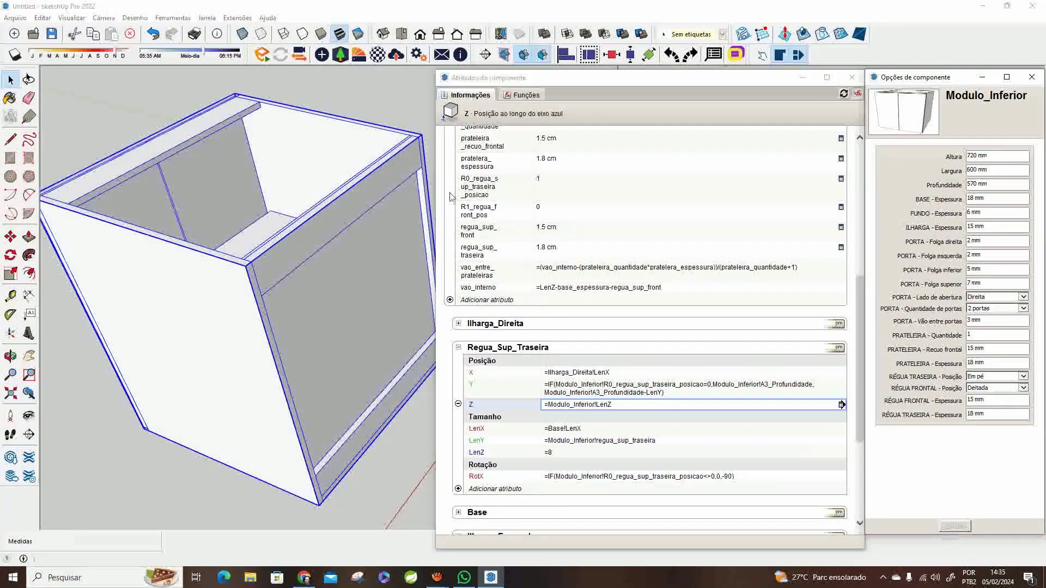
pyautogui.scroll(3, 397, 210)
pyautogui.keyDown('shift'); pyautogui.moveTo(383, 122); pyautogui.dragTo(320, 227, button='middle'); pyautogui.keyUp('shift')
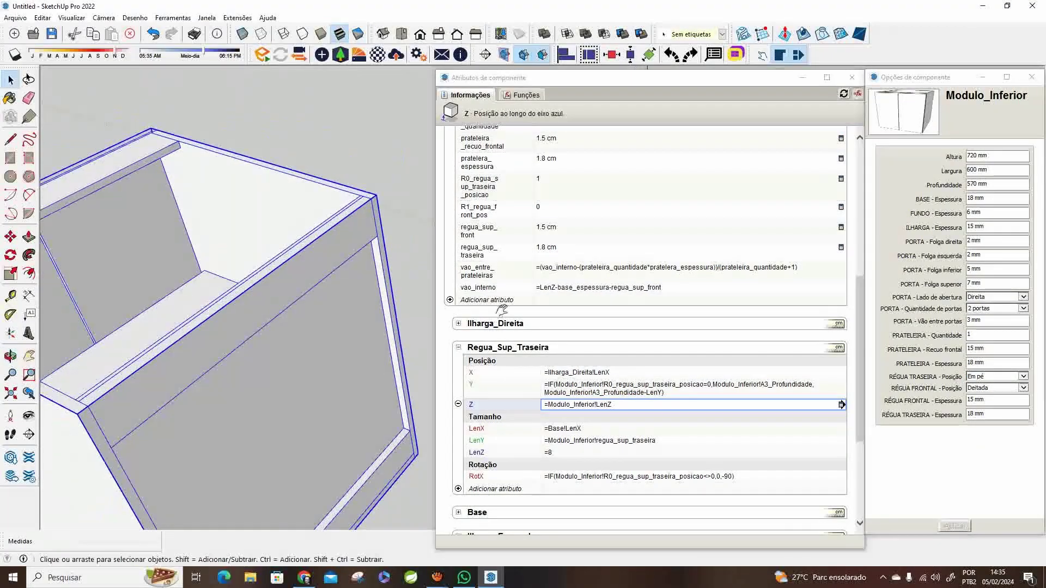
# Step: Collapse Regua_Sup_Traseira's attributes and apply Deitada to RÉGUA TRASEIRA - Posição
pyautogui.click(459, 347)
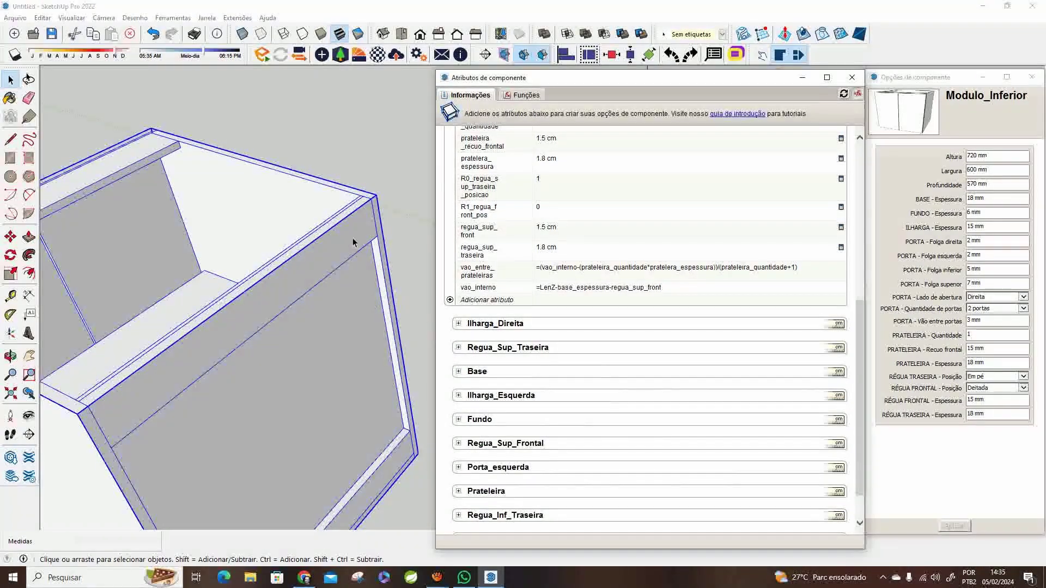
pyautogui.click(1009, 377)
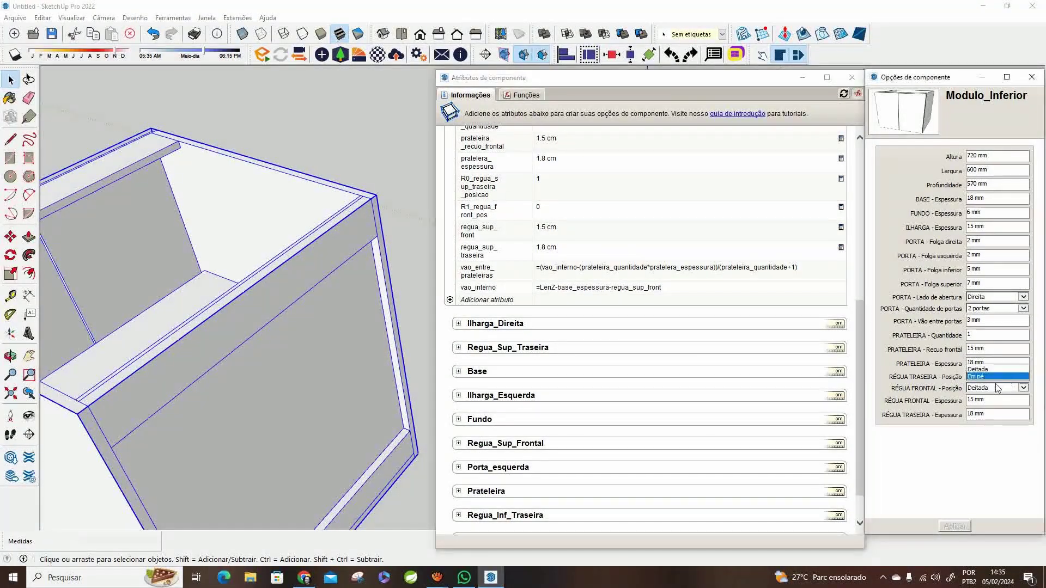
pyautogui.click(984, 388)
pyautogui.click(955, 526)
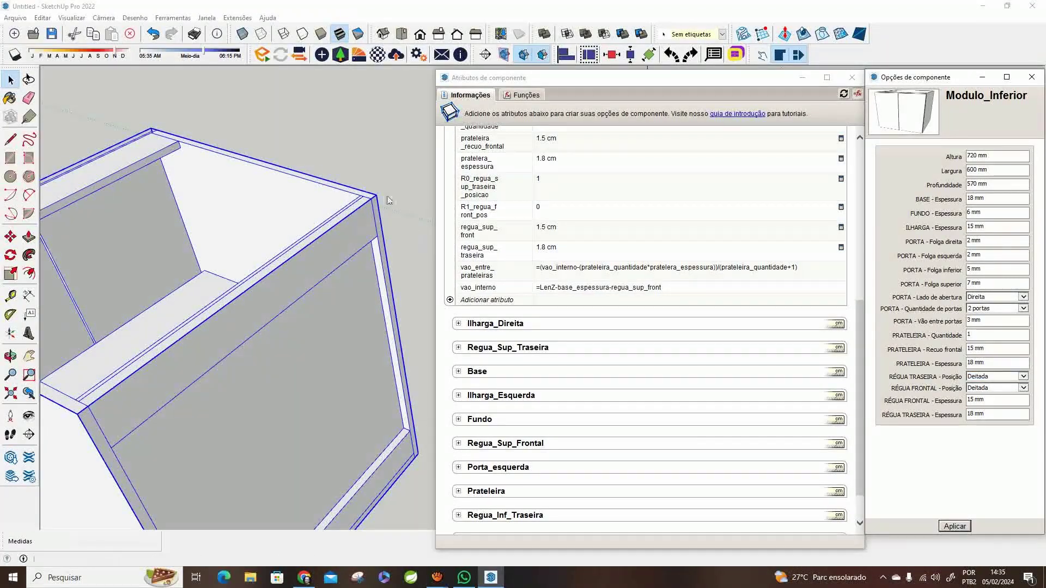
# Step: Examine up close the rear corner where the lying upper rail meets the side panel and the back panel
pyautogui.scroll(4, 362, 205)
pyautogui.scroll(-1, 364, 297)
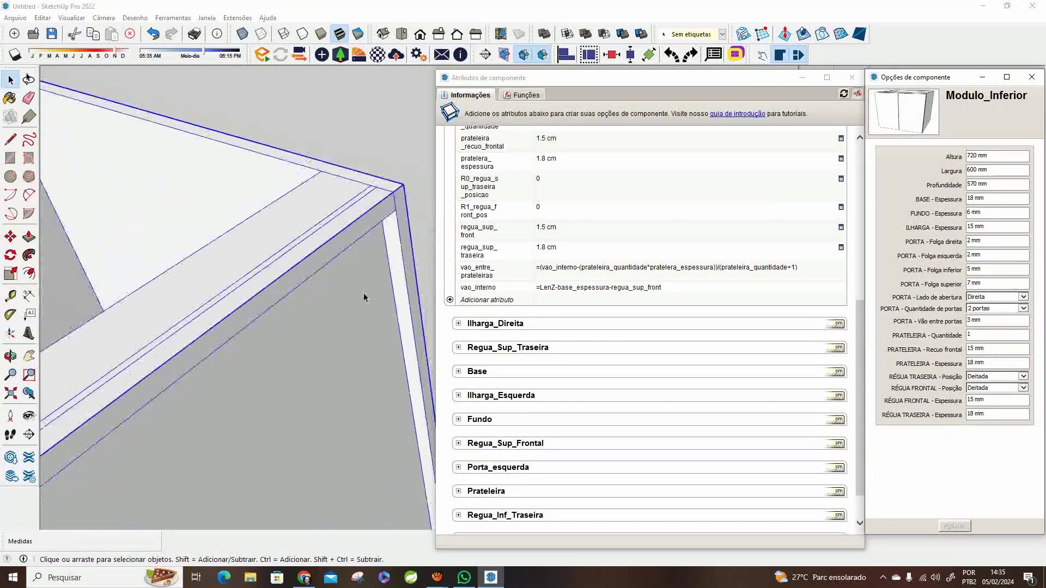
pyautogui.scroll(-1, 357, 214)
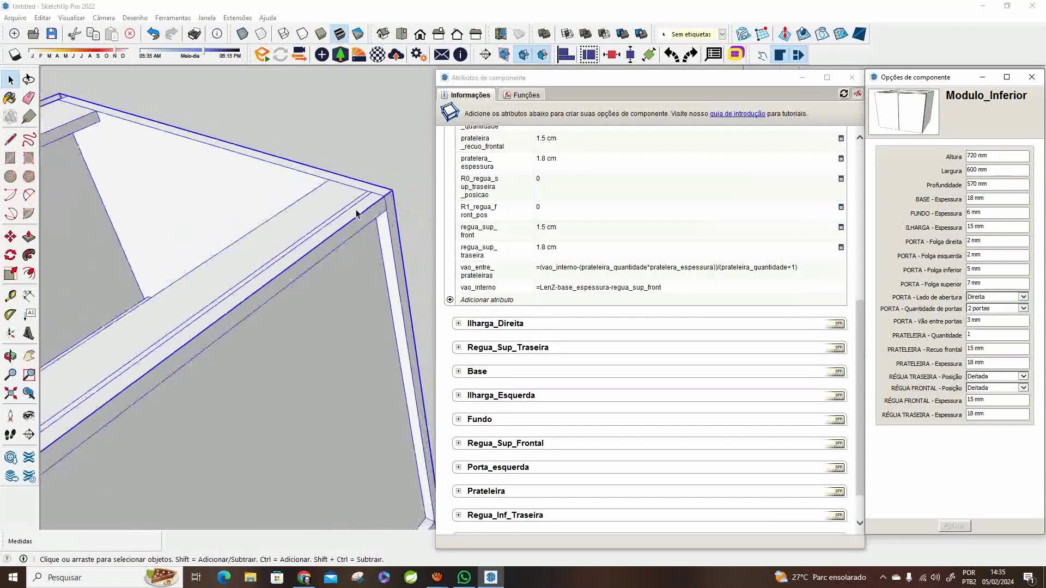
pyautogui.scroll(3, 374, 255)
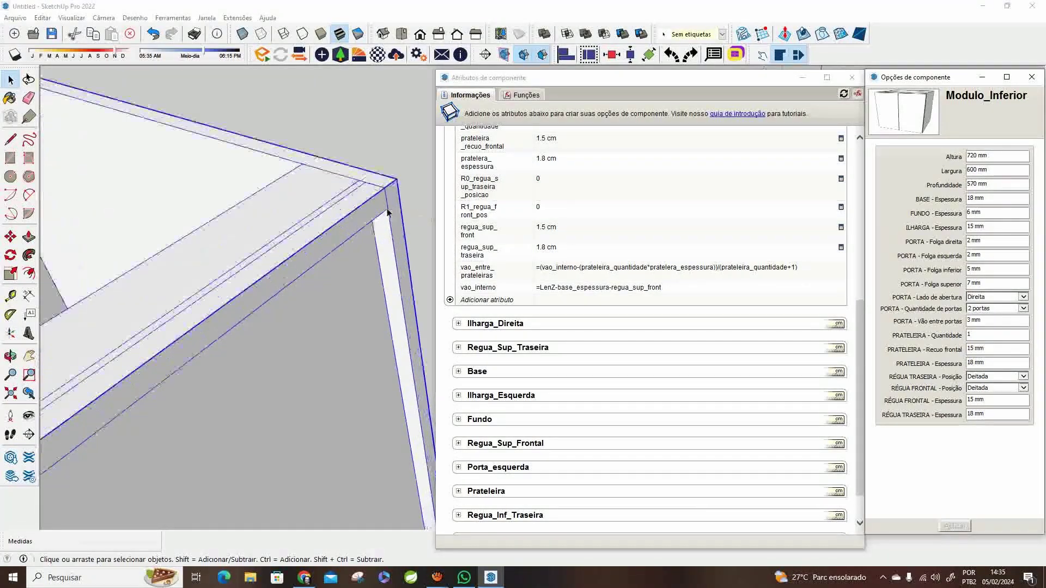
pyautogui.scroll(1, 382, 217)
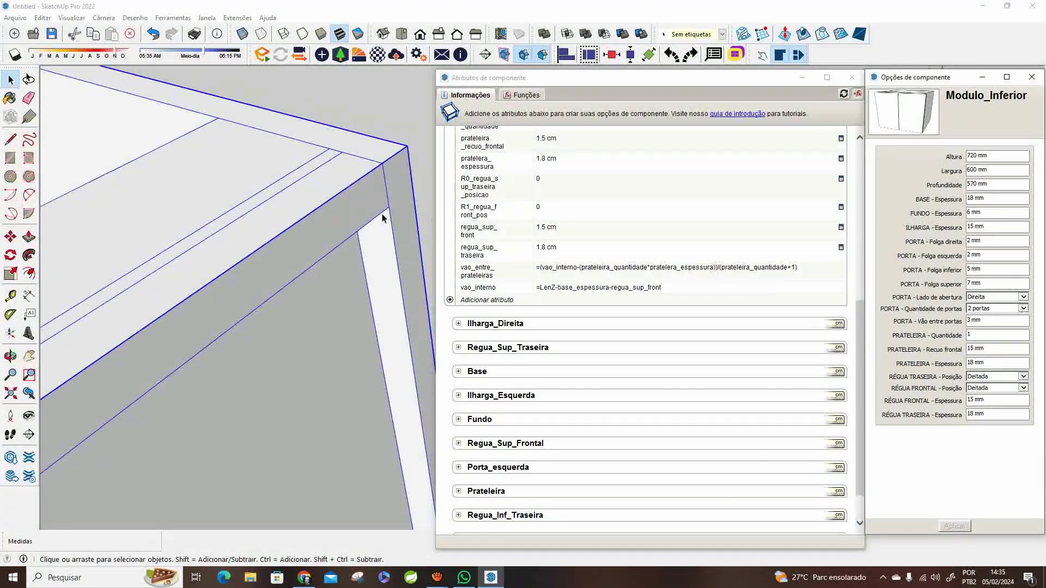
pyautogui.scroll(-3, 384, 221)
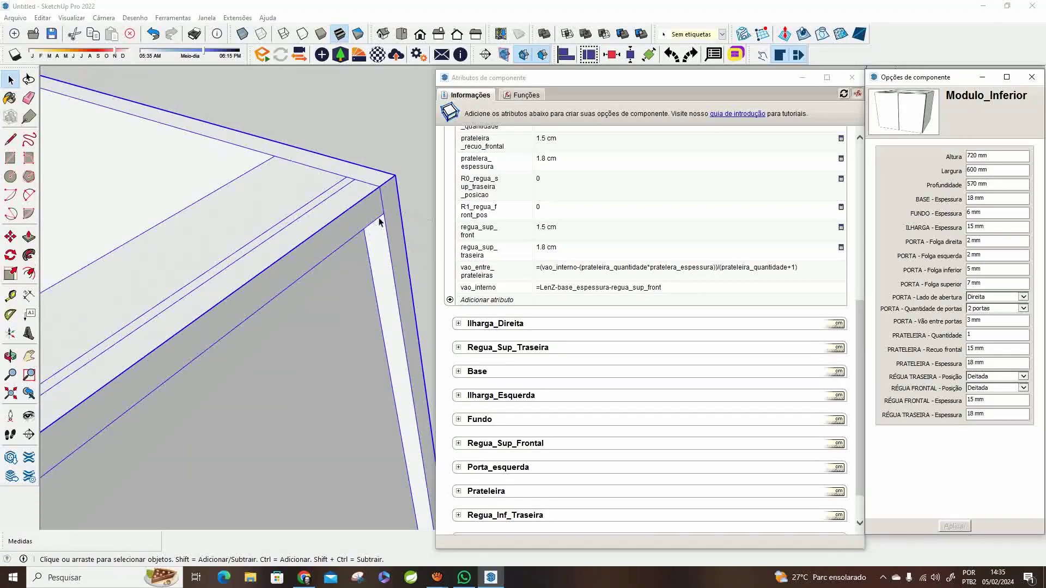
pyautogui.moveTo(359, 257); pyautogui.dragTo(329, 269, button='middle')
pyautogui.scroll(4, 338, 256)
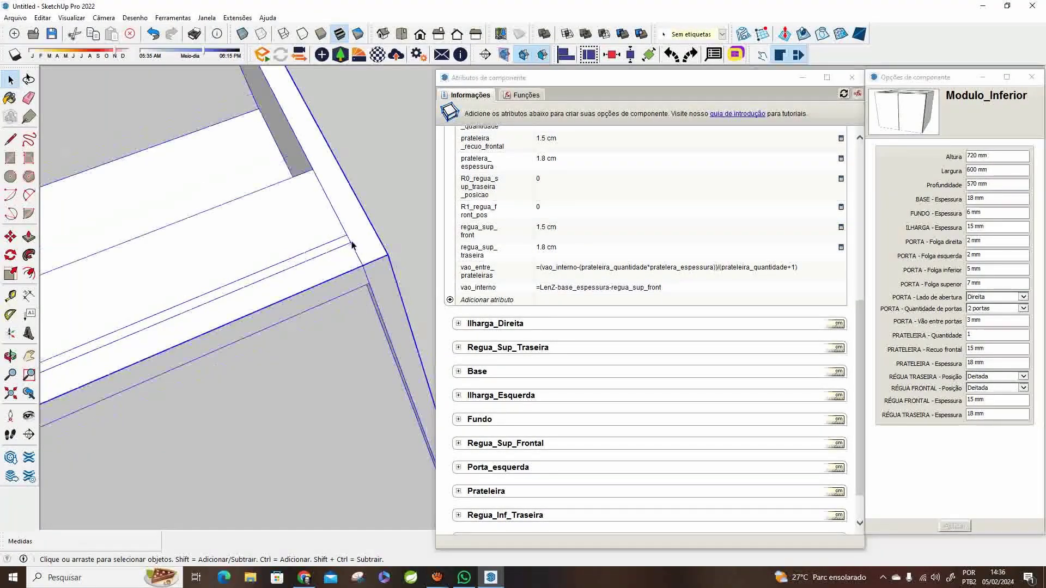
pyautogui.moveTo(351, 241); pyautogui.dragTo(332, 227, button='middle')
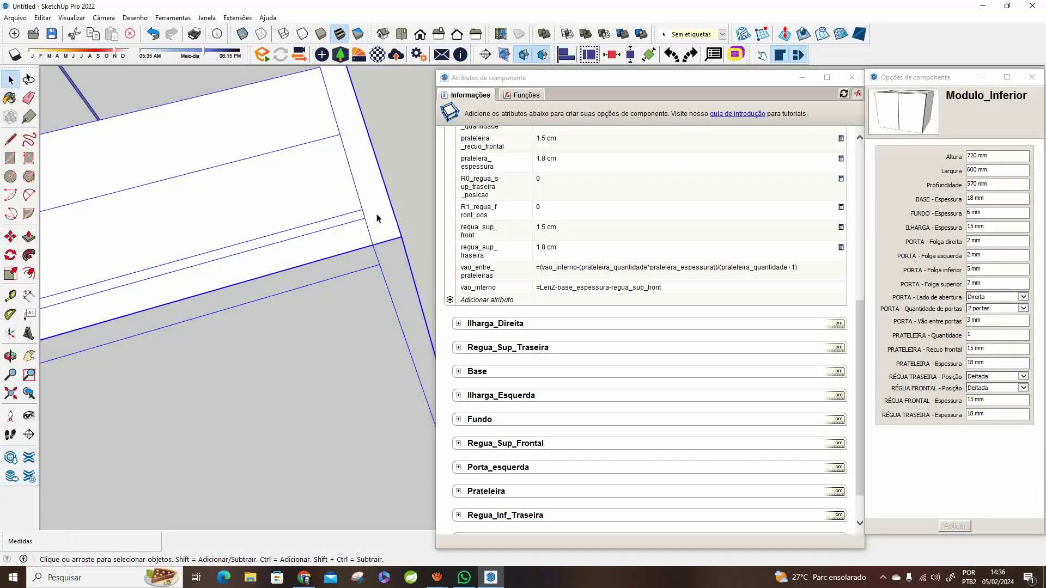
# Step: Examine the gap behind the back panel along the opposite side, the lower rear rail and the upper rear edge
pyautogui.scroll(-5, 373, 215)
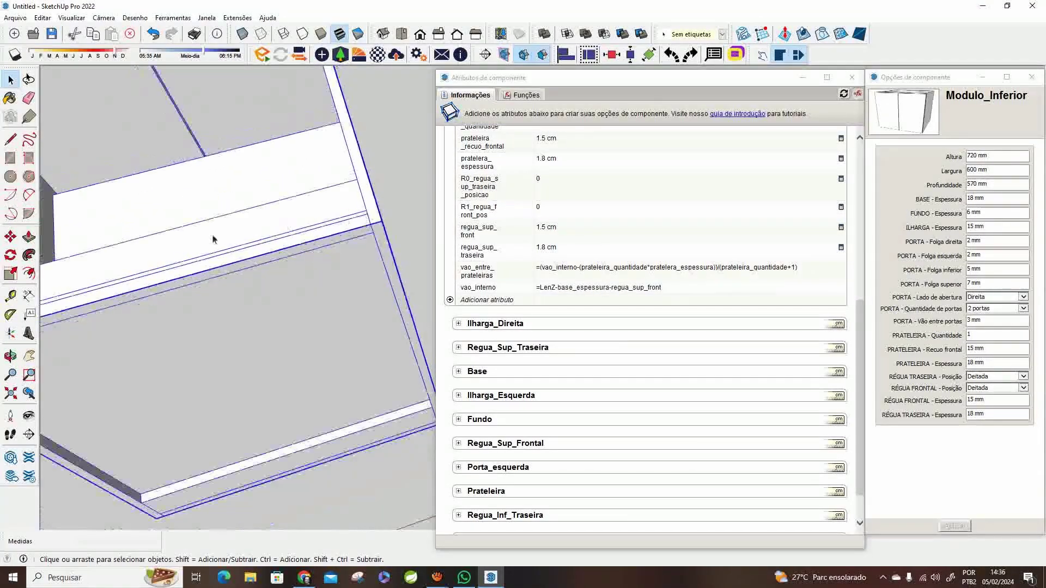
pyautogui.keyDown('shift'); pyautogui.moveTo(212, 238); pyautogui.dragTo(400, 228, button='middle'); pyautogui.keyUp('shift')
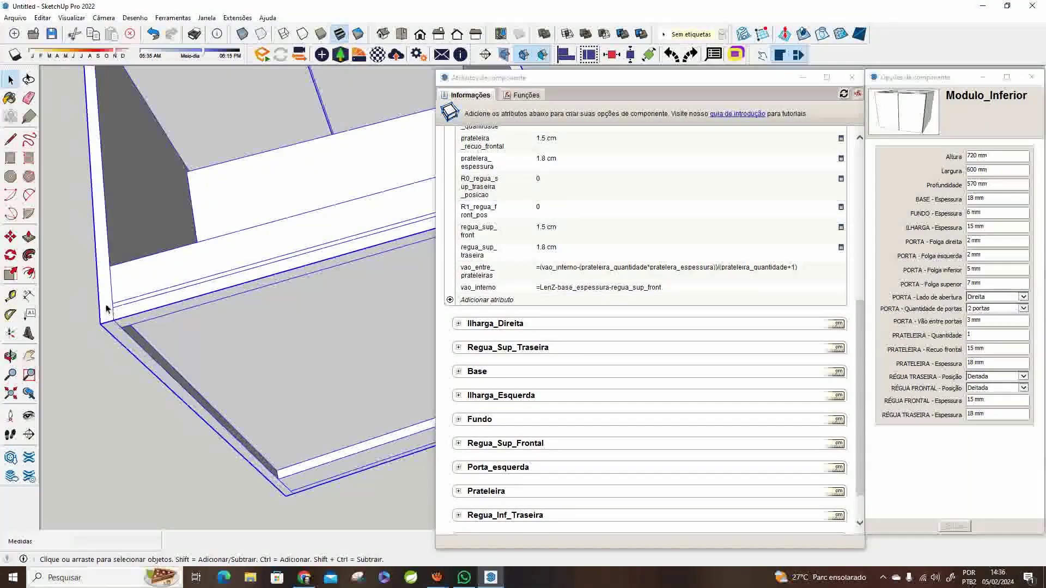
pyautogui.moveTo(288, 431); pyautogui.dragTo(264, 439, button='middle')
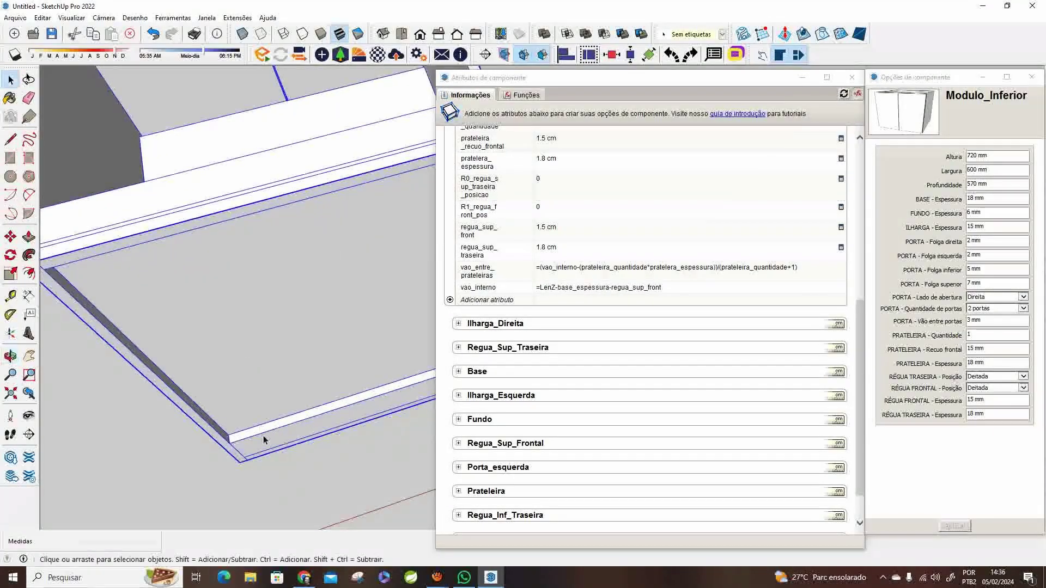
pyautogui.moveTo(168, 259); pyautogui.dragTo(284, 255, button='middle')
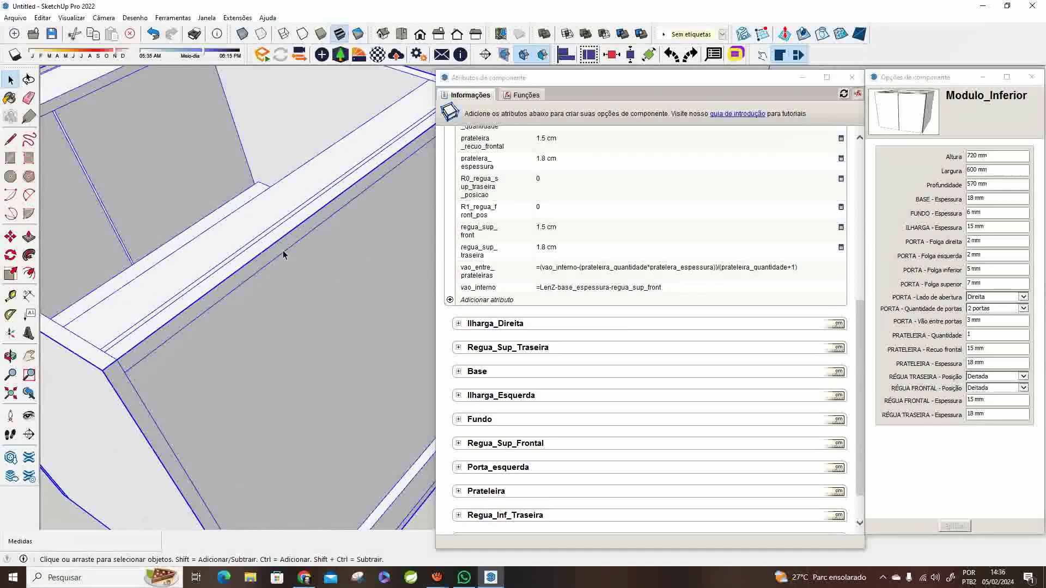
pyautogui.scroll(-6, 294, 243)
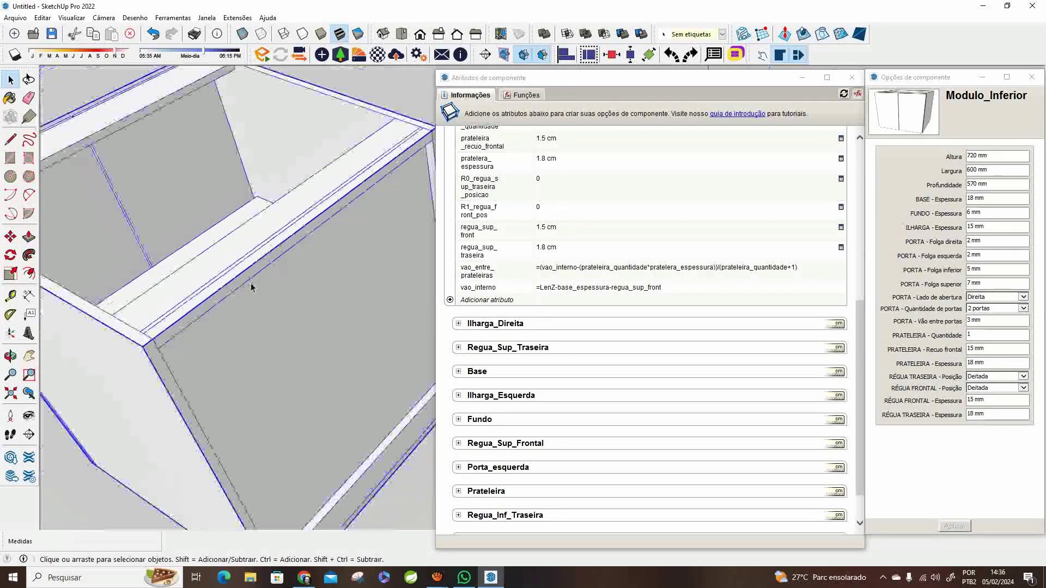
pyautogui.moveTo(264, 285); pyautogui.dragTo(288, 243, button='middle')
pyautogui.scroll(5, 376, 197)
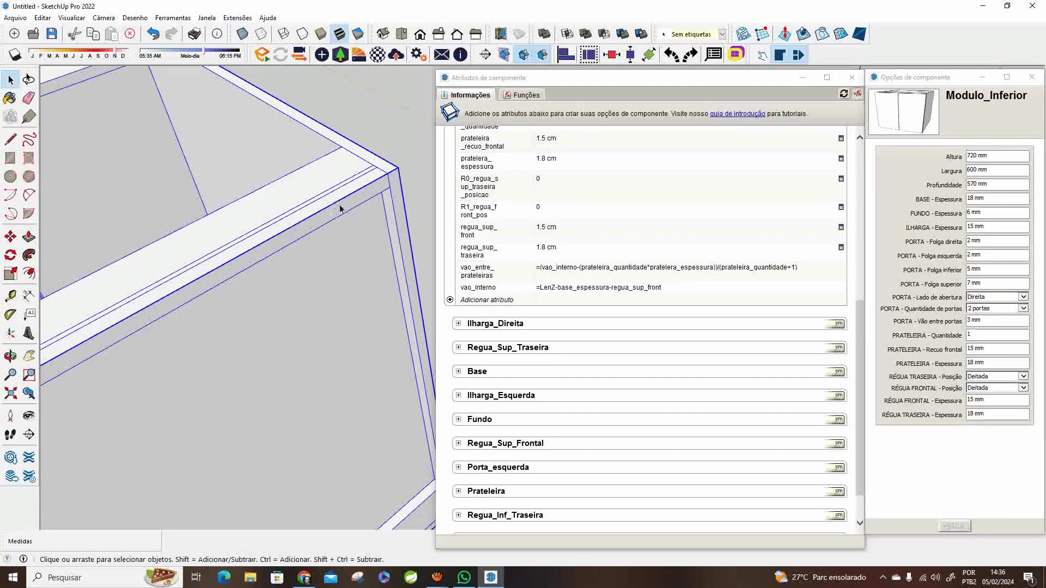
pyautogui.moveTo(368, 196); pyautogui.dragTo(332, 229, button='middle')
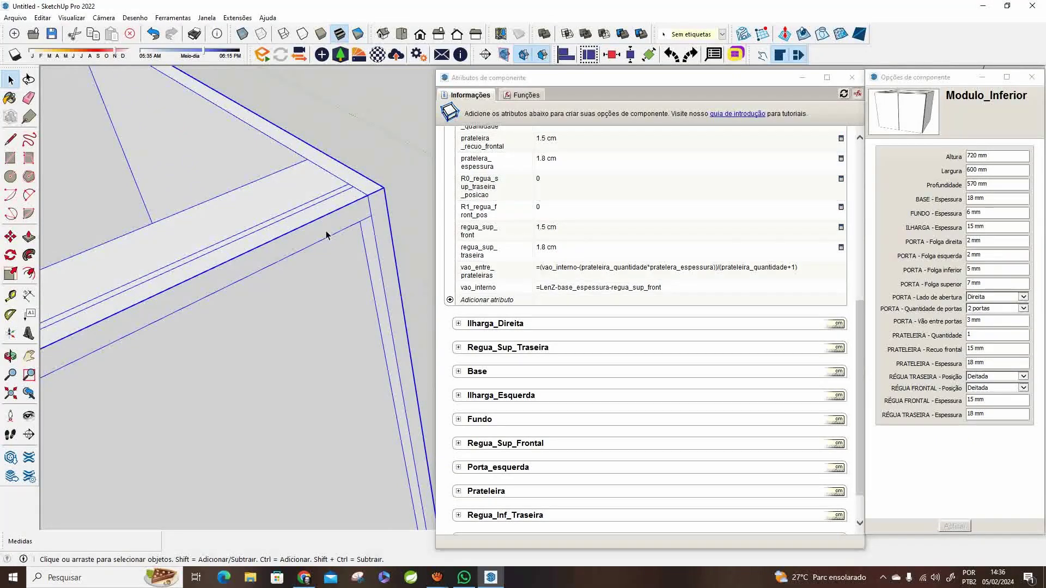
pyautogui.moveTo(326, 233); pyautogui.dragTo(302, 243, button='middle')
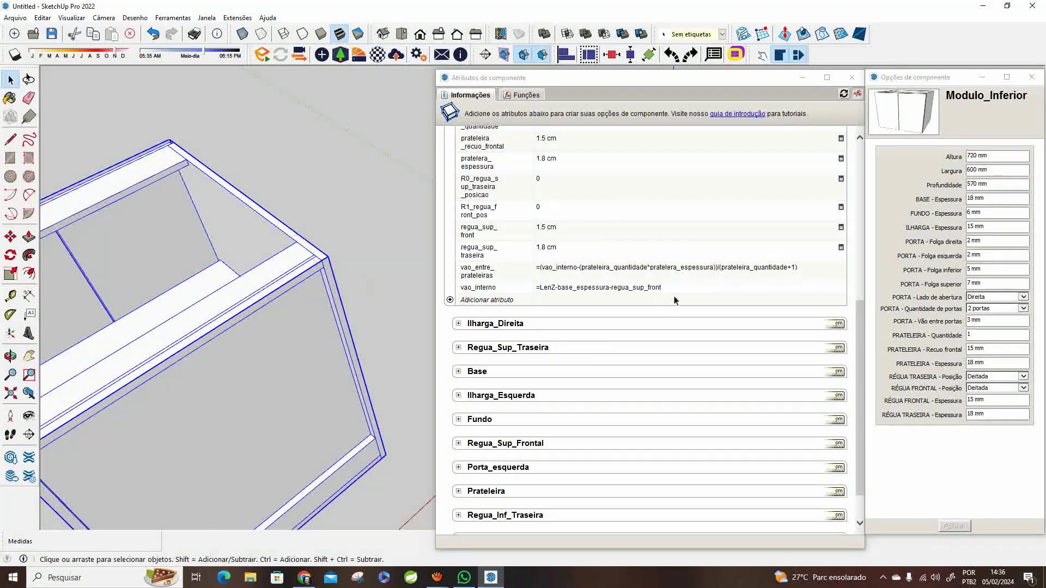
# Step: Expand the Fundo component's attributes and review its position and size formulas against the back panel
pyautogui.scroll(5, 630, 309)
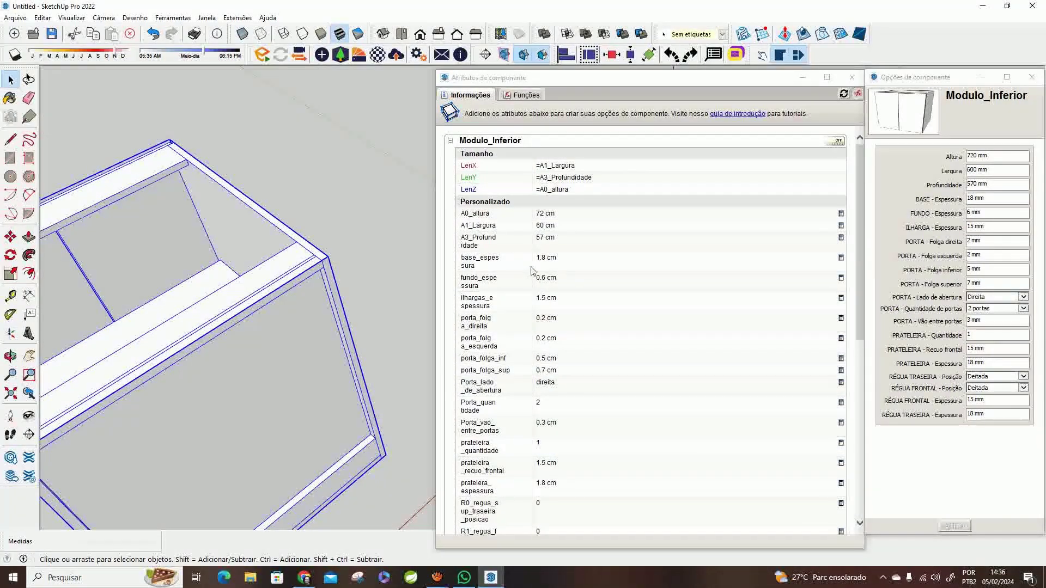
pyautogui.scroll(-3, 406, 338)
pyautogui.scroll(-6, 494, 339)
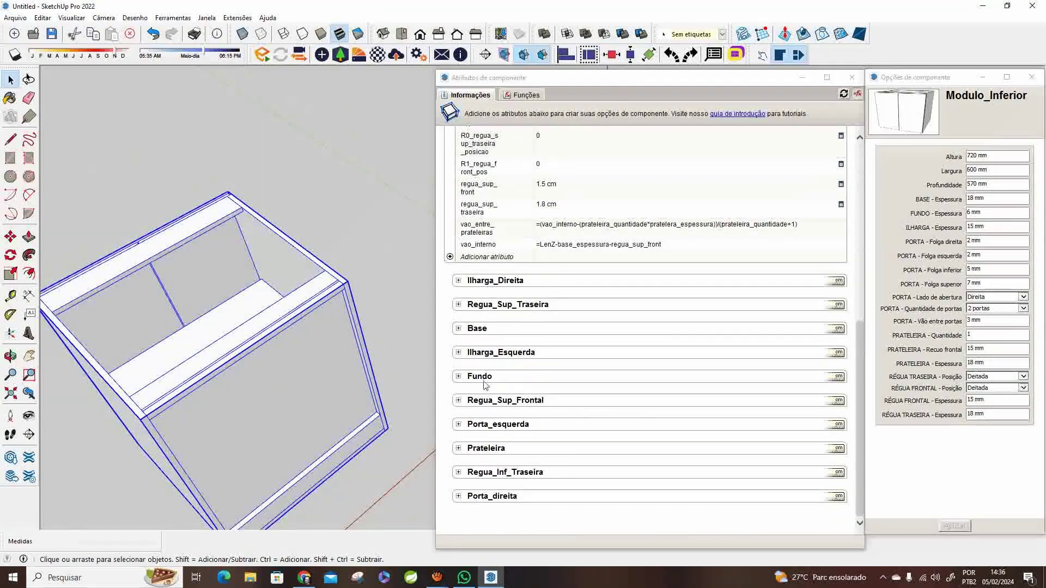
pyautogui.click(459, 377)
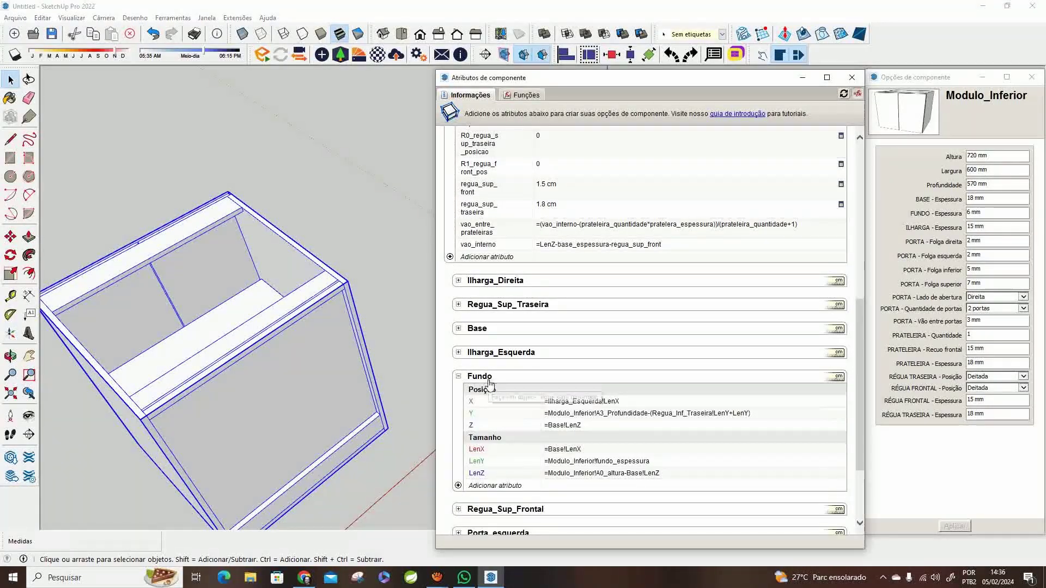
pyautogui.scroll(-2, 512, 373)
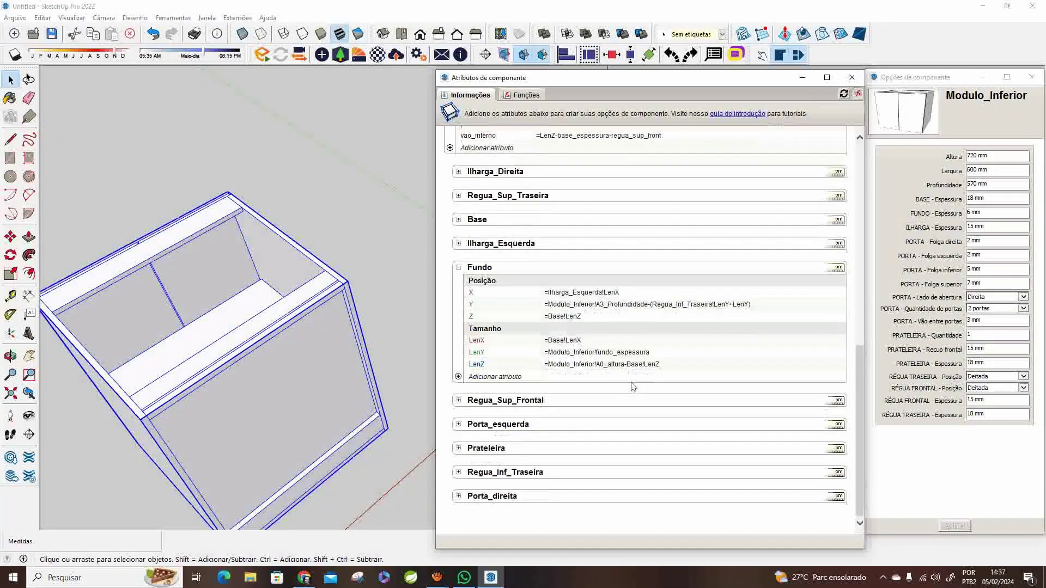
pyautogui.moveTo(362, 385); pyautogui.dragTo(362, 303, button='middle')
pyautogui.scroll(5, 384, 284)
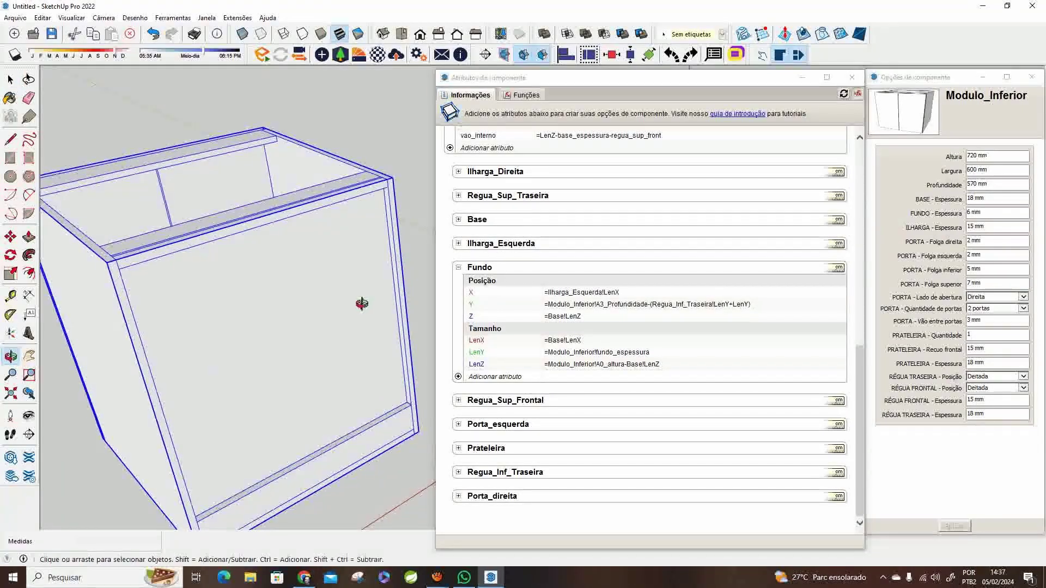
# Step: Replace Fundo's LenZ formula with a reference to the cabinet's overall height, =Modulo_Inferior!LenZ
pyautogui.click(689, 366)
pyautogui.click(697, 367)
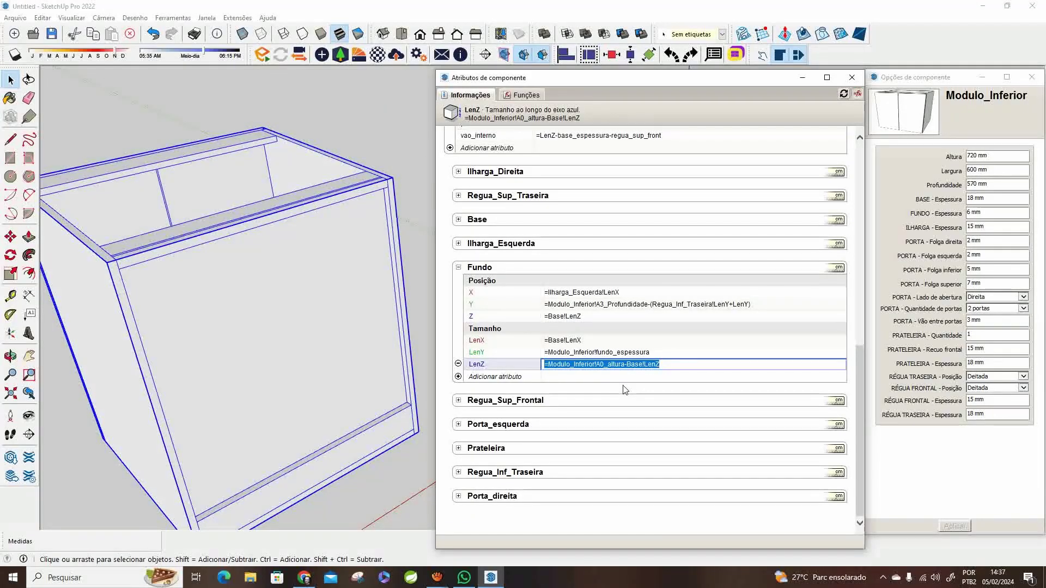
pyautogui.press('Delete')
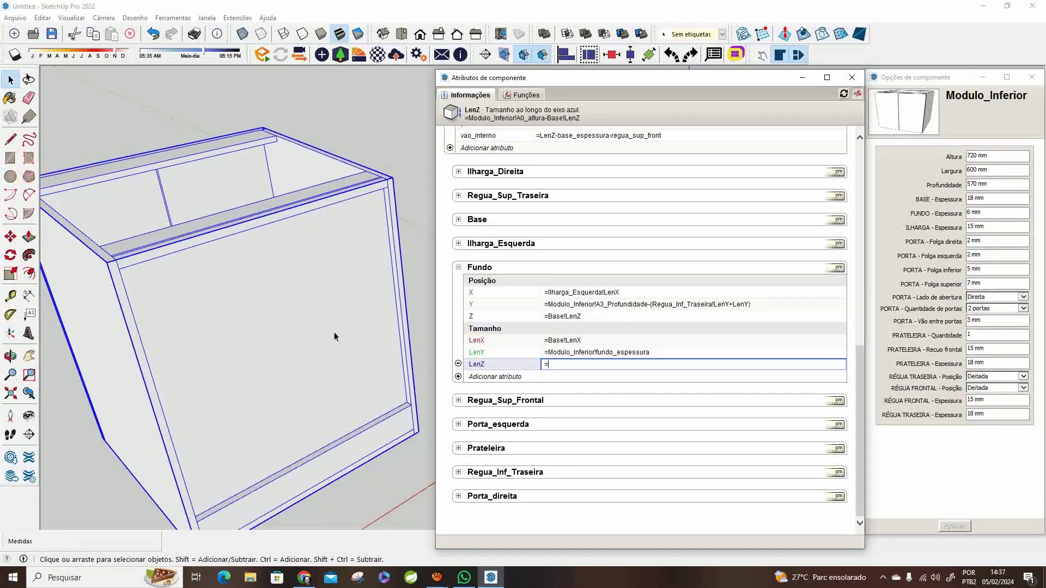
pyautogui.scroll(5, 544, 339)
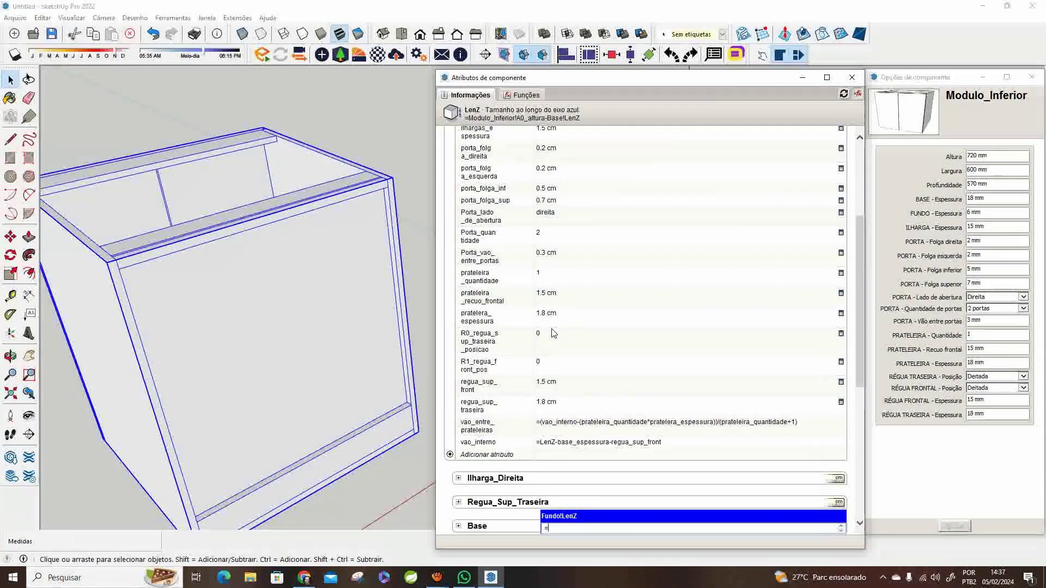
pyautogui.scroll(3, 551, 327)
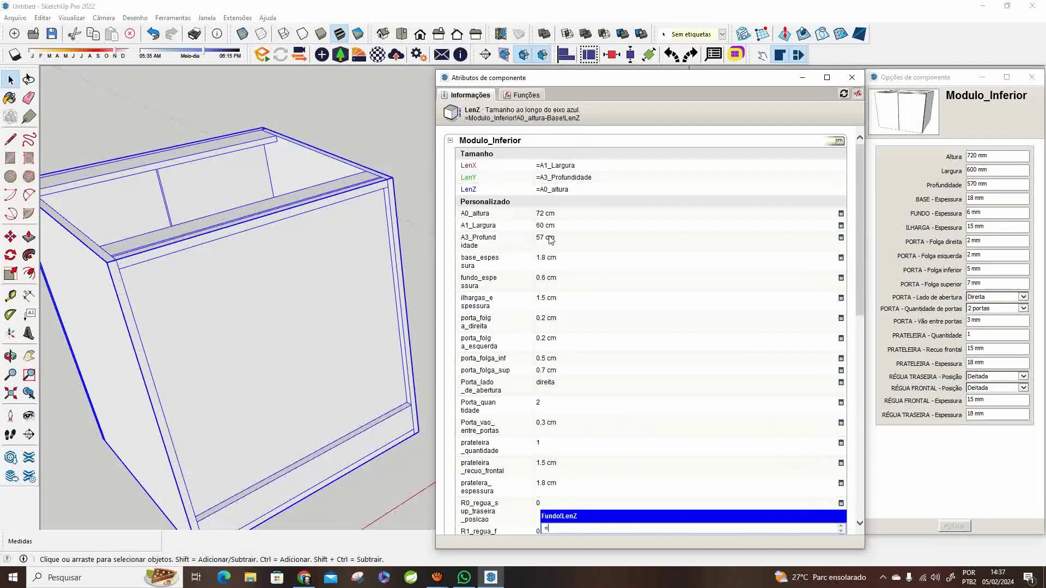
pyautogui.click(567, 191)
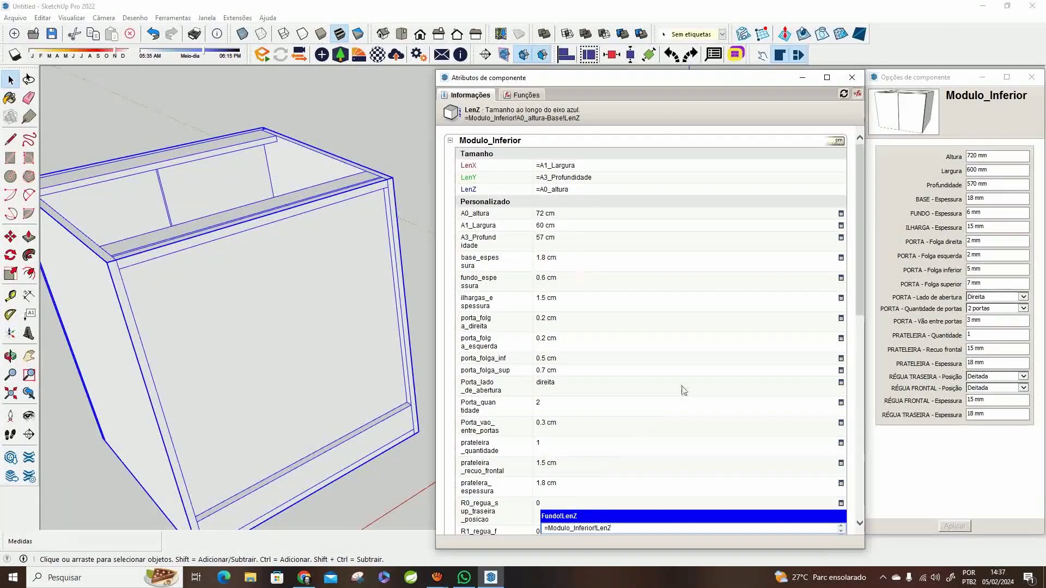
pyautogui.scroll(-12, 681, 381)
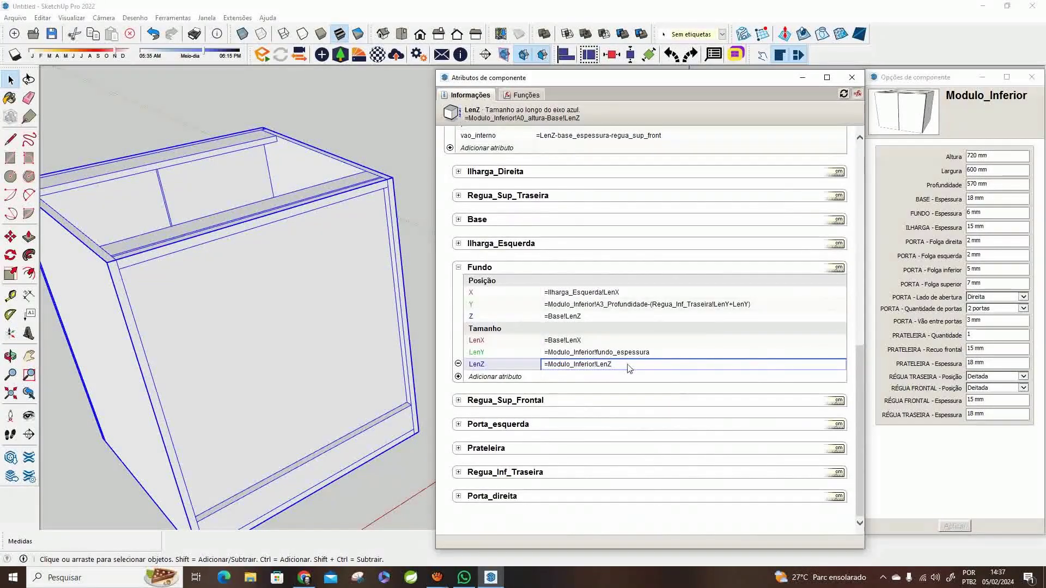
# Step: Subtract Modulo_Inferior!base_espessura in Fundo's LenZ formula
pyautogui.write('-')
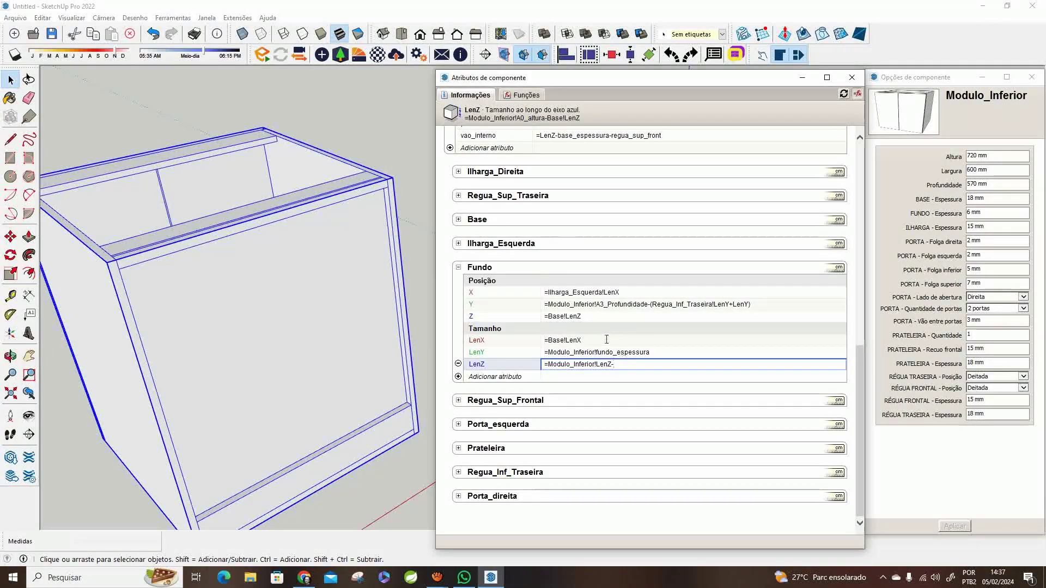
pyautogui.scroll(6, 606, 340)
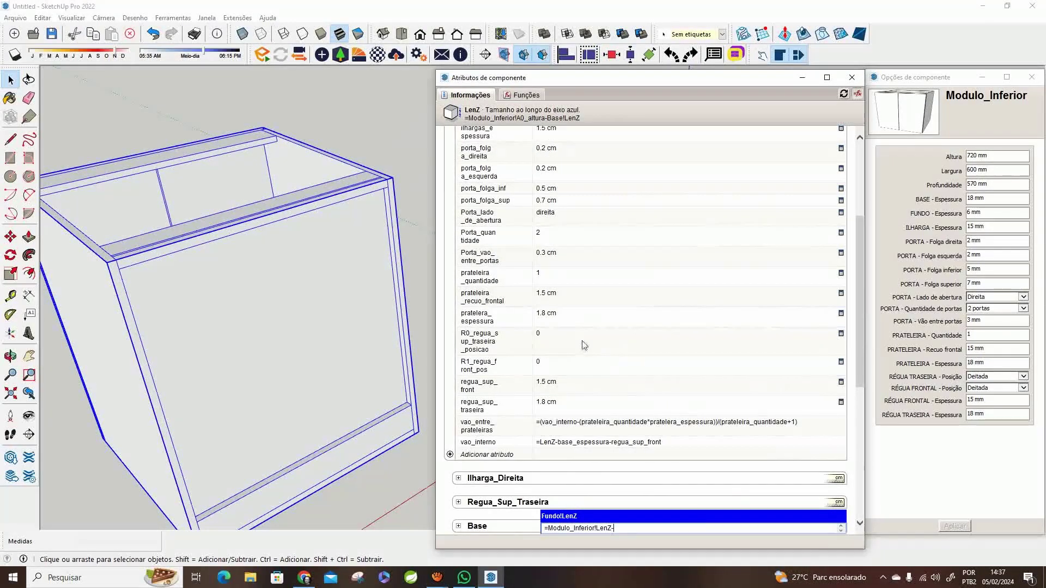
pyautogui.scroll(4, 547, 355)
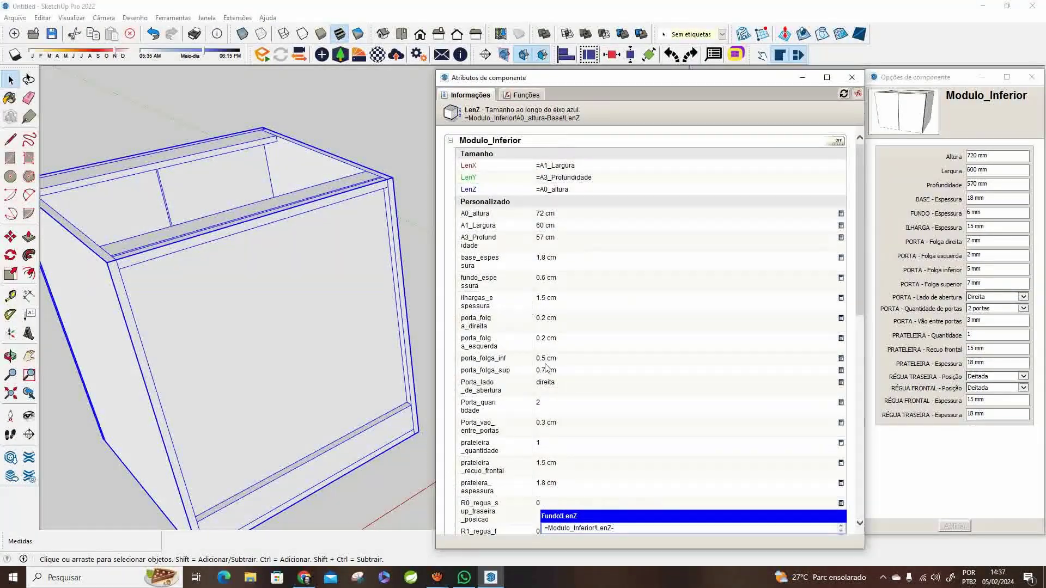
pyautogui.scroll(-10, 546, 368)
pyautogui.scroll(5, 540, 305)
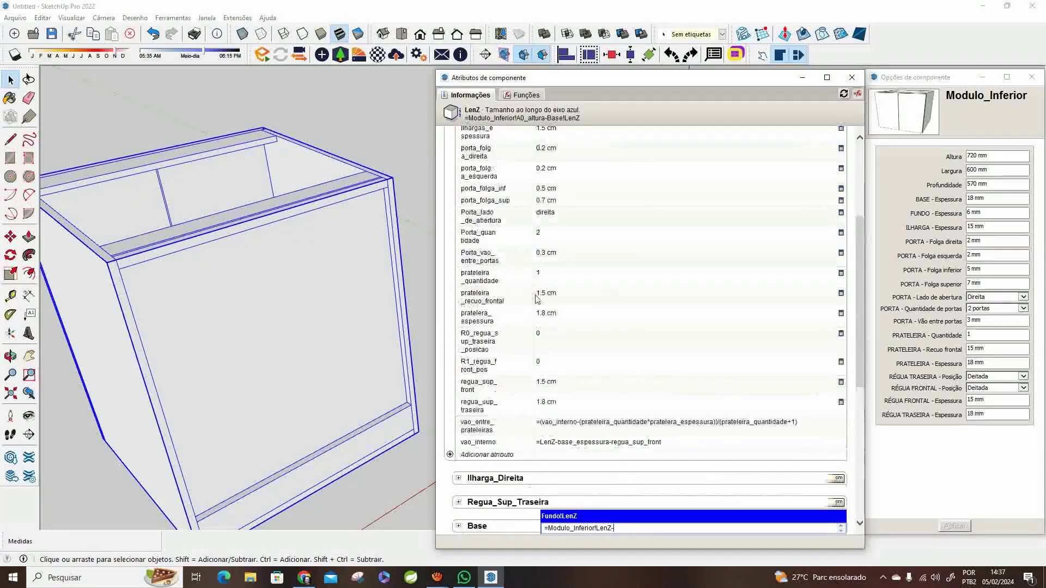
pyautogui.scroll(1, 527, 253)
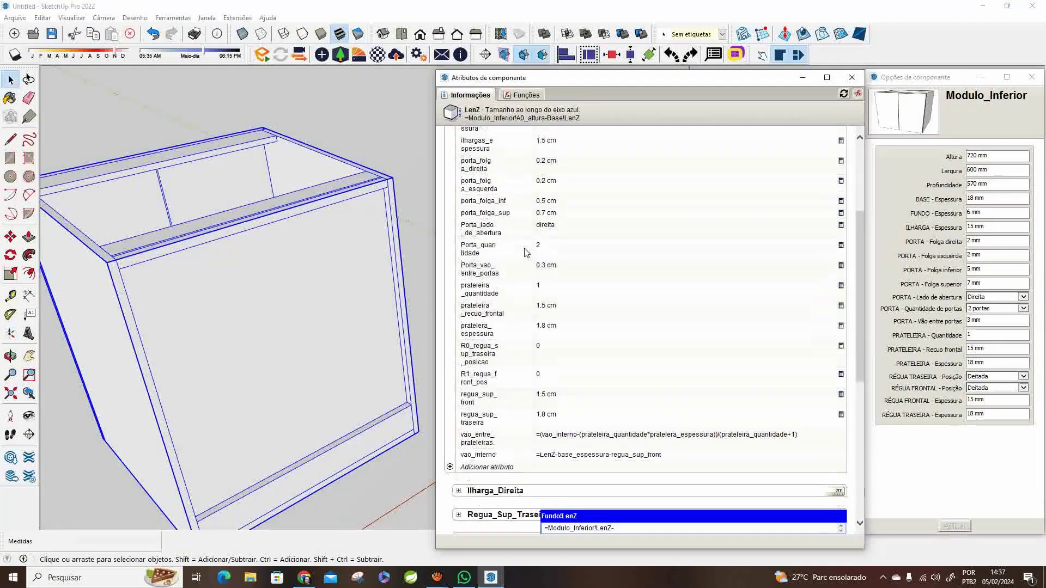
pyautogui.scroll(3, 526, 252)
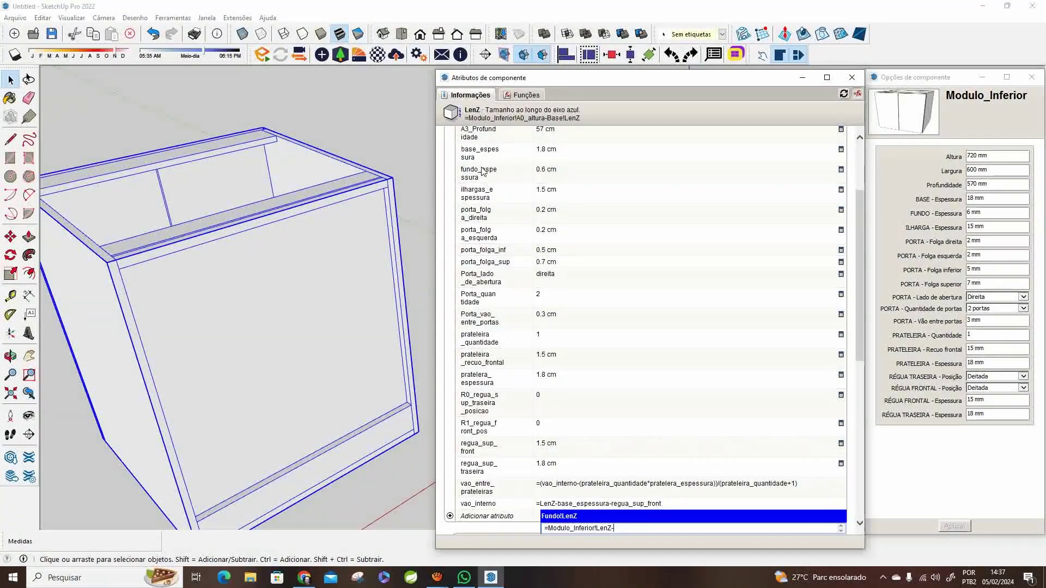
pyautogui.click(573, 153)
pyautogui.scroll(-5, 701, 372)
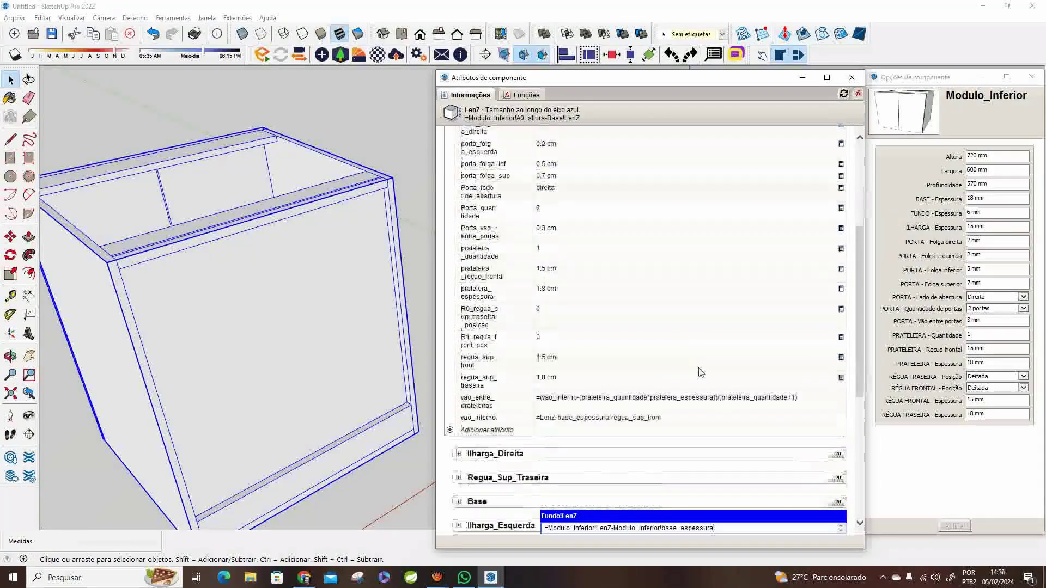
# Step: Also subtract Modulo_Inferior!regua_sup_traseira in Fundo's LenZ formula and apply it to the back panel
pyautogui.scroll(-12, 701, 372)
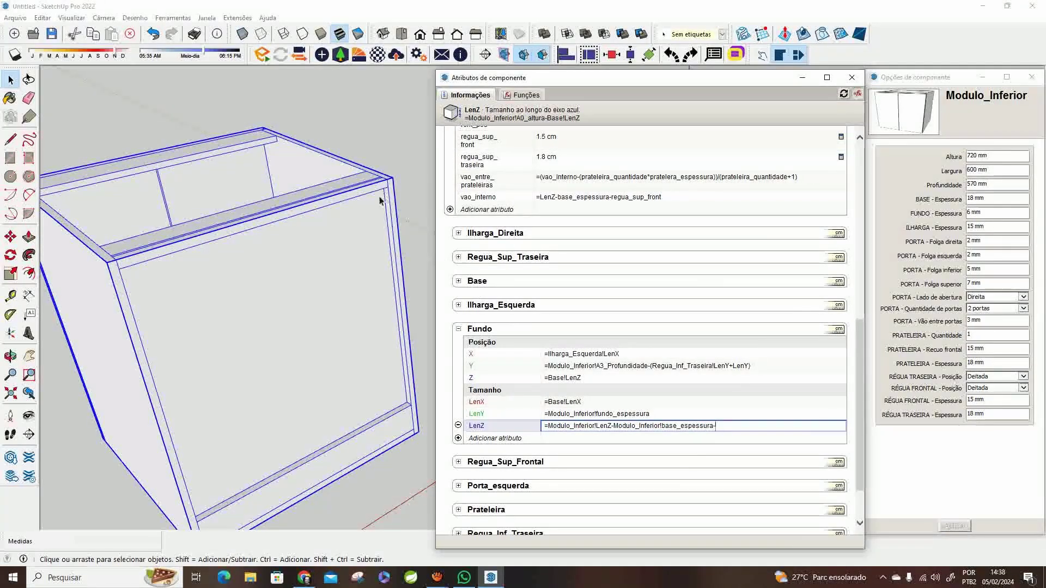
pyautogui.scroll(10, 554, 227)
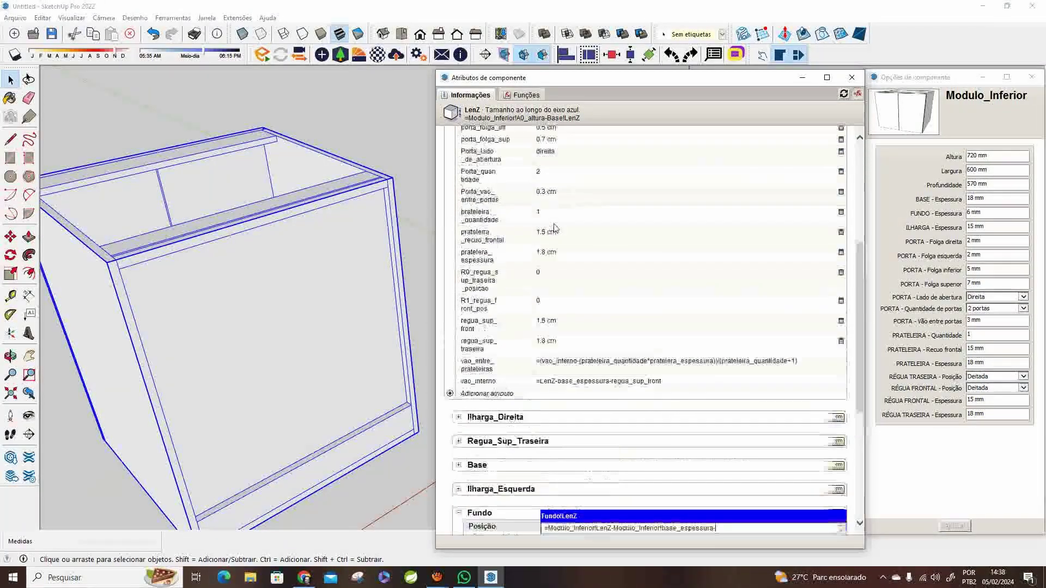
pyautogui.scroll(3, 548, 234)
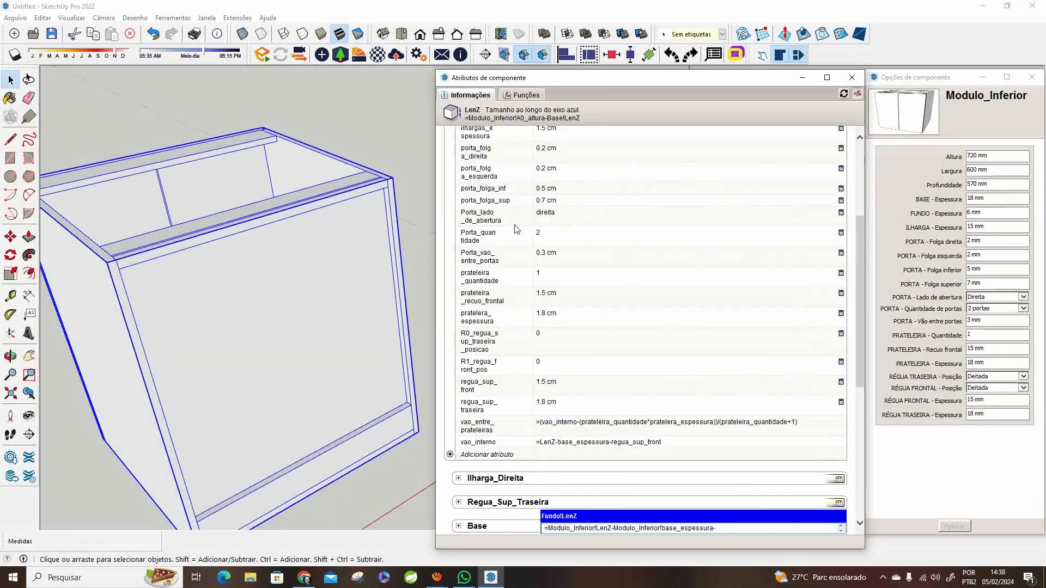
pyautogui.scroll(6, 518, 228)
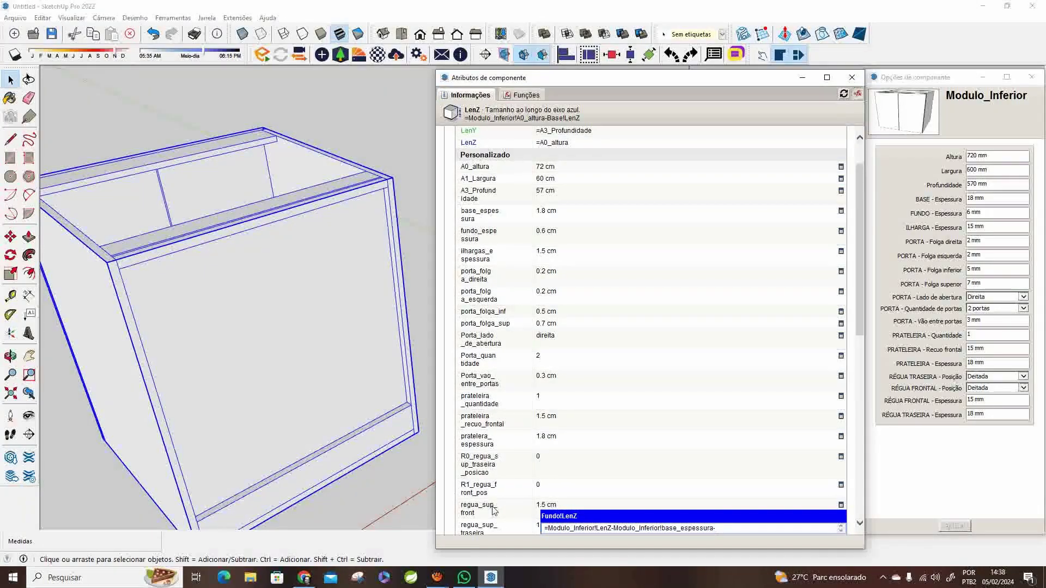
pyautogui.scroll(-3, 494, 509)
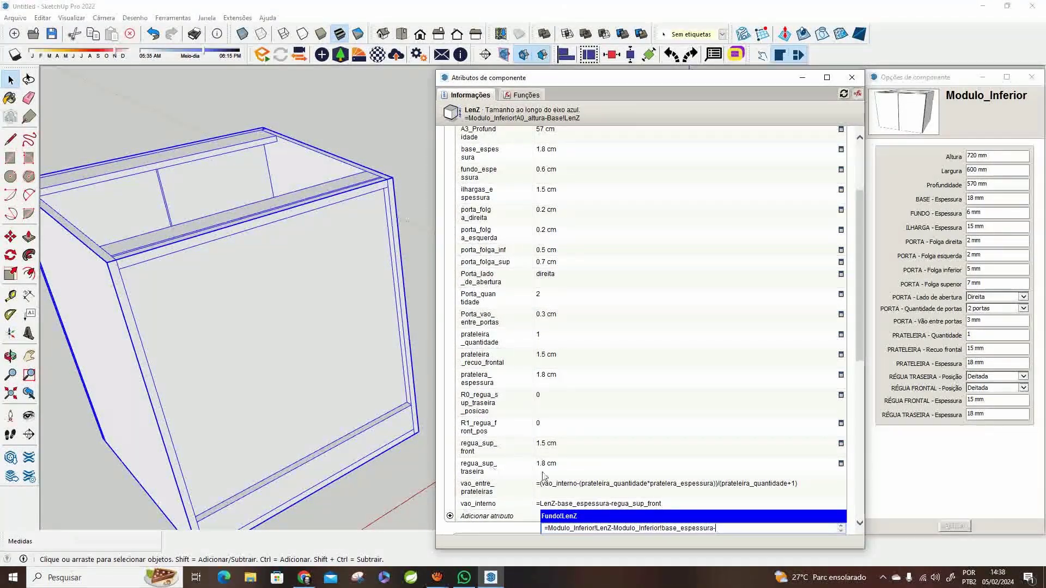
pyautogui.click(572, 471)
pyautogui.scroll(-5, 682, 416)
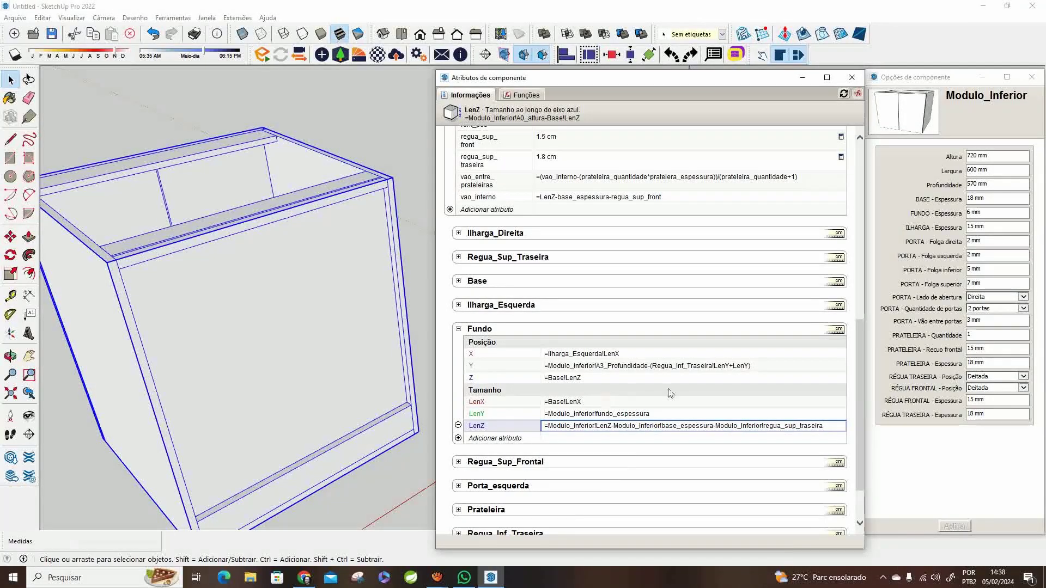
# Step: Examine up close where the back panel's upper edge meets the lying rear rail and the side panel
pyautogui.scroll(3, 355, 256)
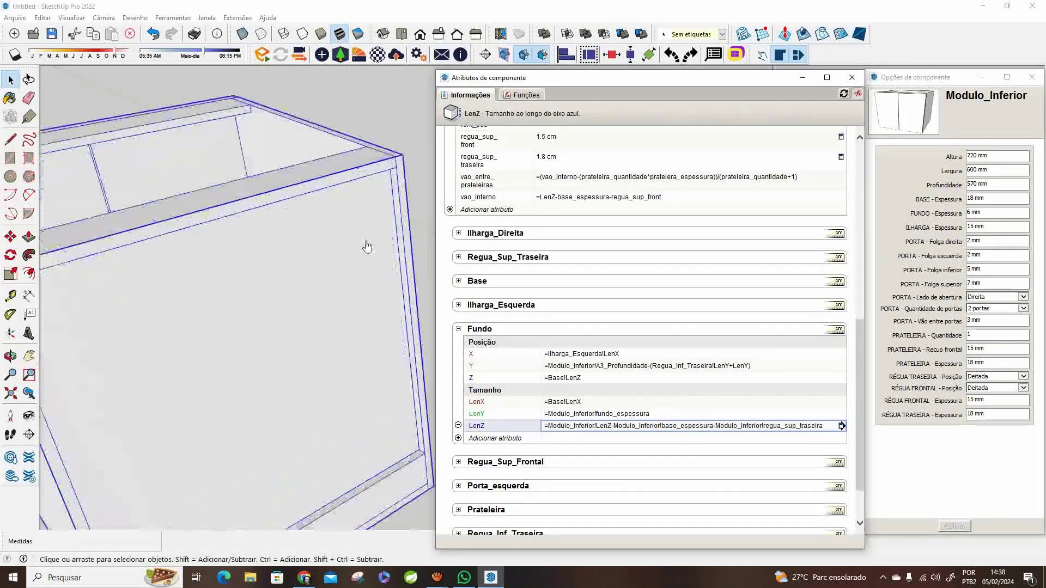
pyautogui.moveTo(366, 243); pyautogui.dragTo(272, 166, button='middle')
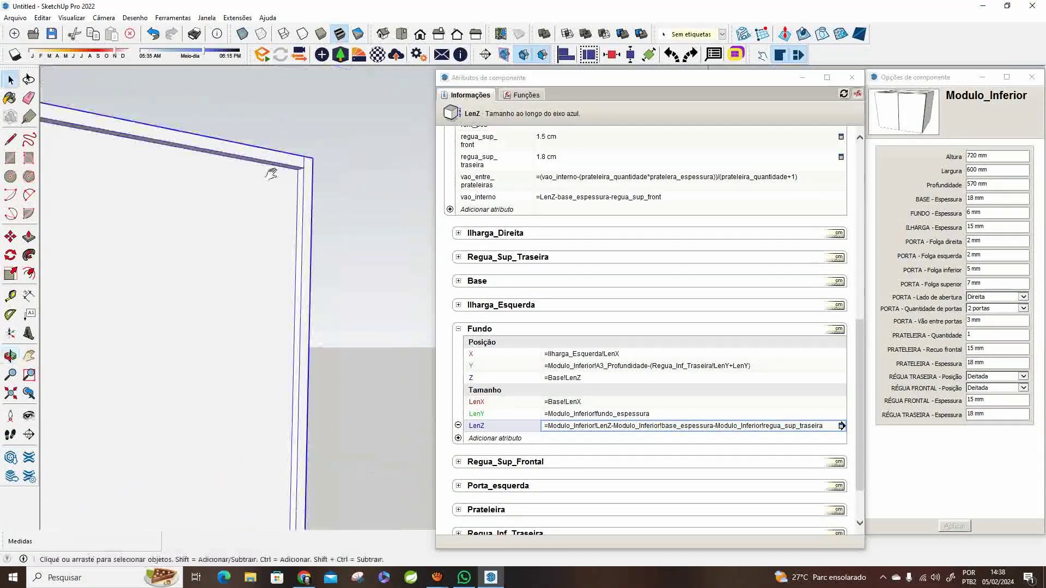
pyautogui.scroll(4, 272, 165)
pyautogui.scroll(3, 320, 174)
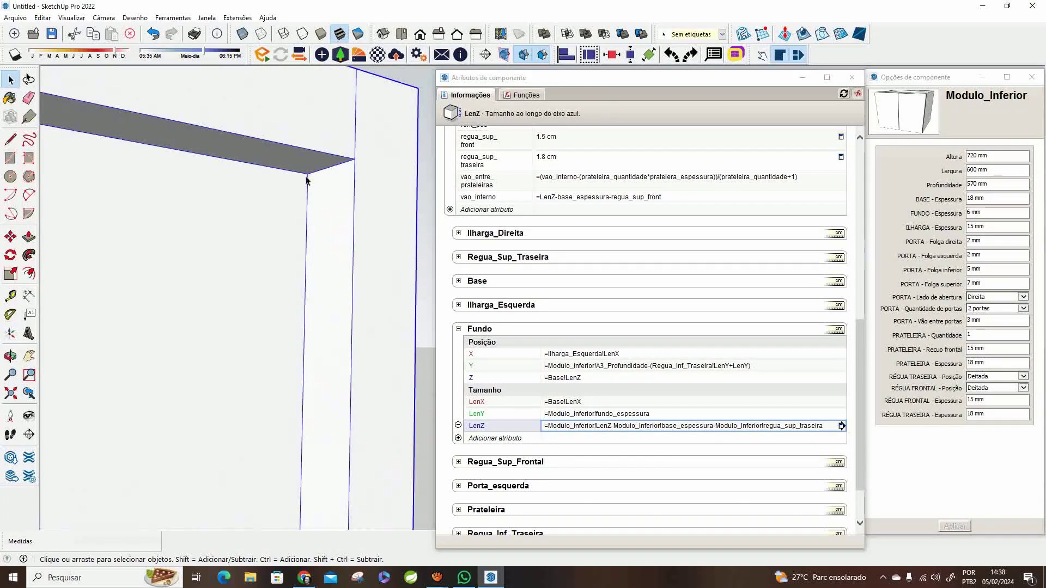
pyautogui.scroll(-1, 305, 177)
pyautogui.scroll(-3, 305, 181)
pyautogui.moveTo(305, 181); pyautogui.dragTo(265, 188, button='middle')
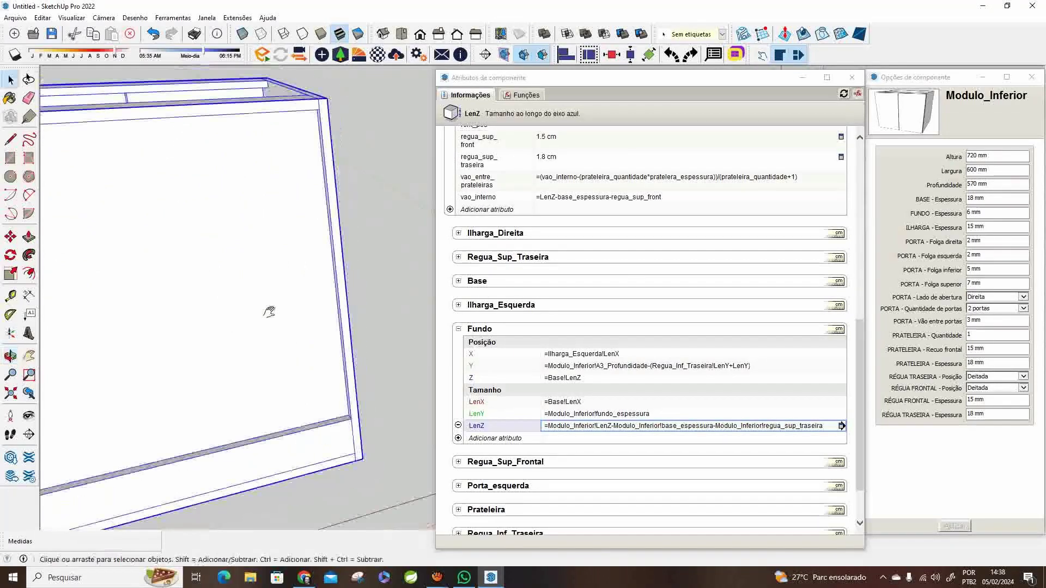
pyautogui.scroll(-3, 269, 311)
pyautogui.moveTo(269, 313)
pyautogui.mouseDown(button='middle')
pyautogui.moveTo(266, 321)
pyautogui.moveTo(245, 280)
pyautogui.moveTo(264, 303)
pyautogui.mouseUp(button='middle')
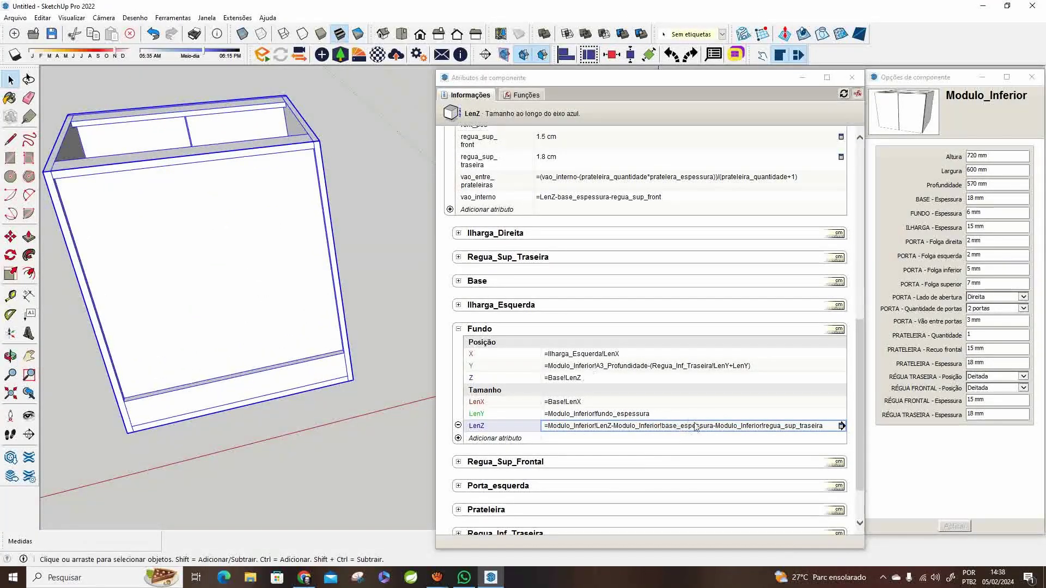
# Step: Append +6 to Fundo's LenZ formula and apply it to make the back panel taller
pyautogui.click(829, 426)
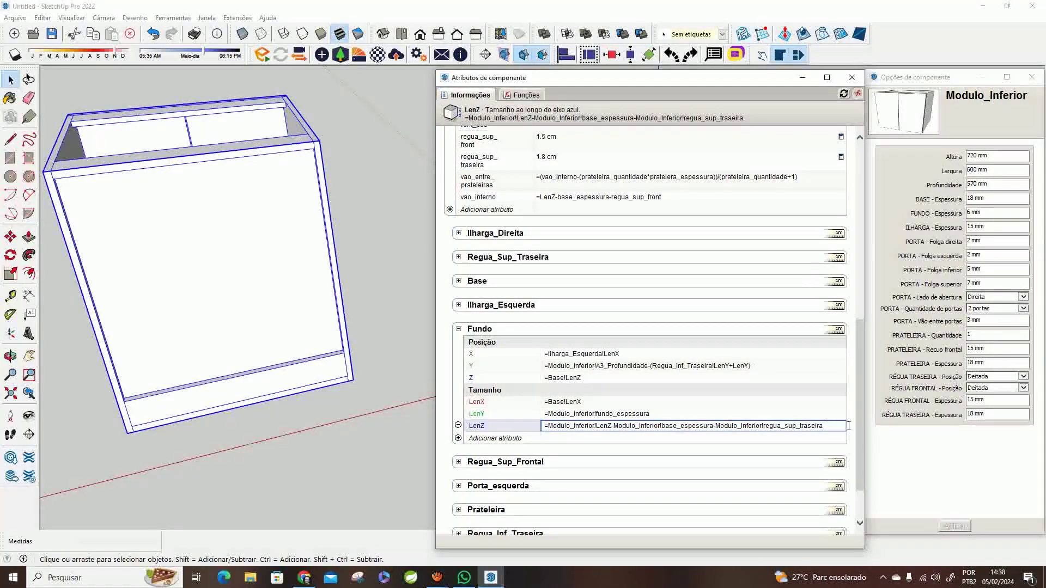
pyautogui.write('-')
pyautogui.press('BackSpace')
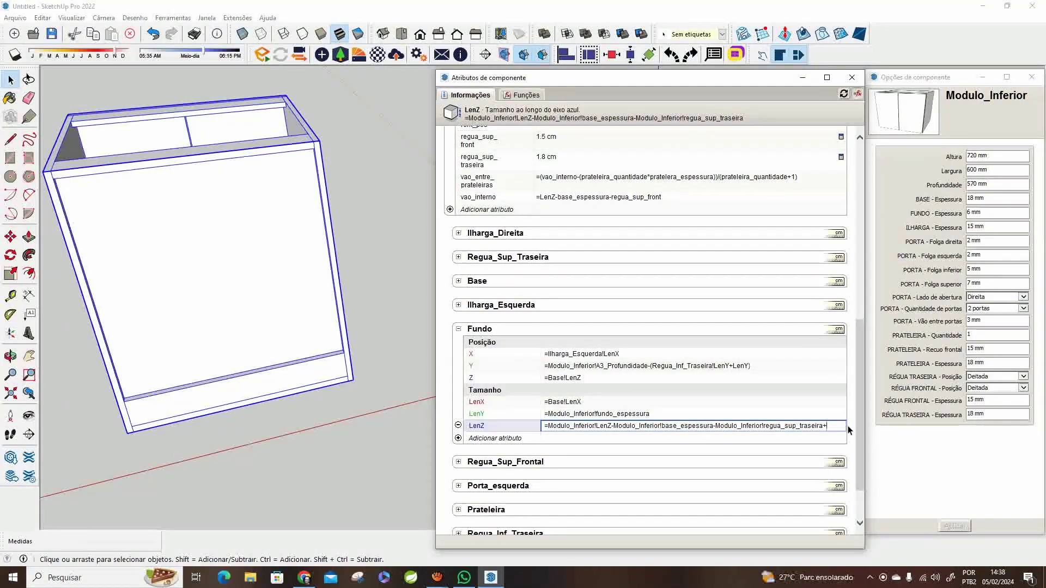
pyautogui.write('+')
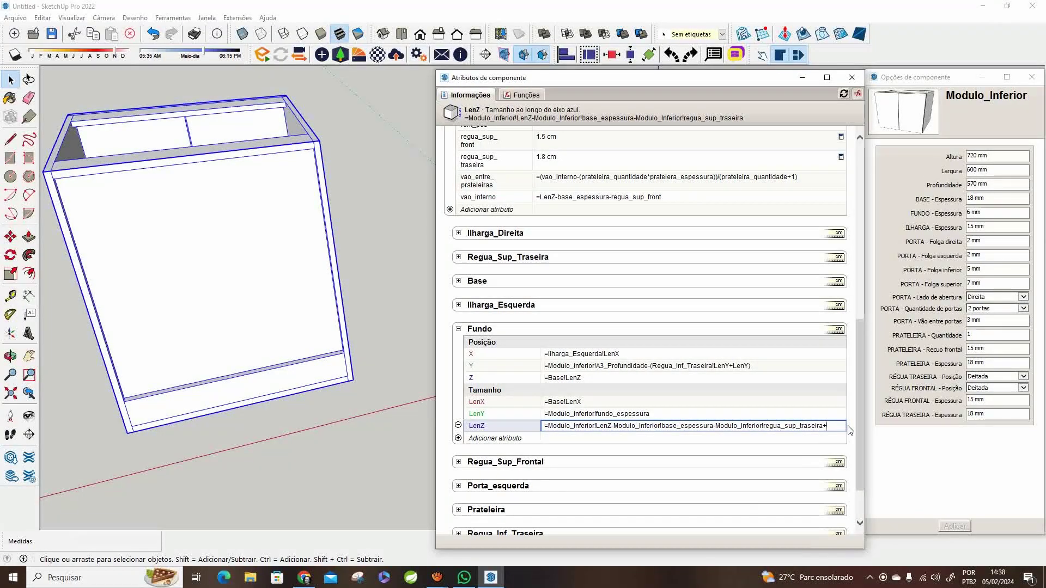
pyautogui.write('6,')
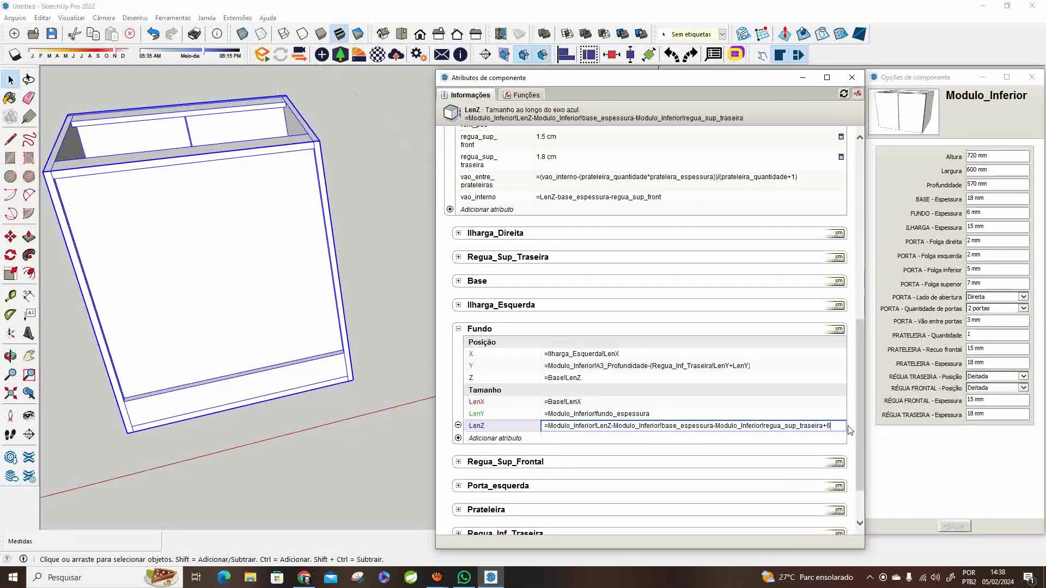
pyautogui.press('BackSpace')
pyautogui.press('Return')
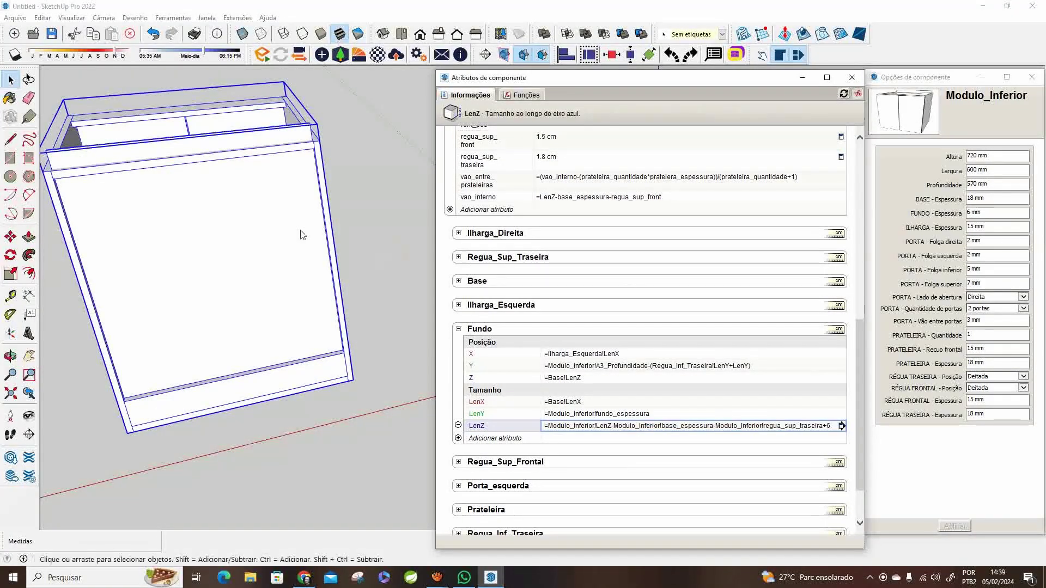
# Step: Change the final term of Fundo's LenZ formula to +0.6 and apply it to the back panel
pyautogui.click(827, 428)
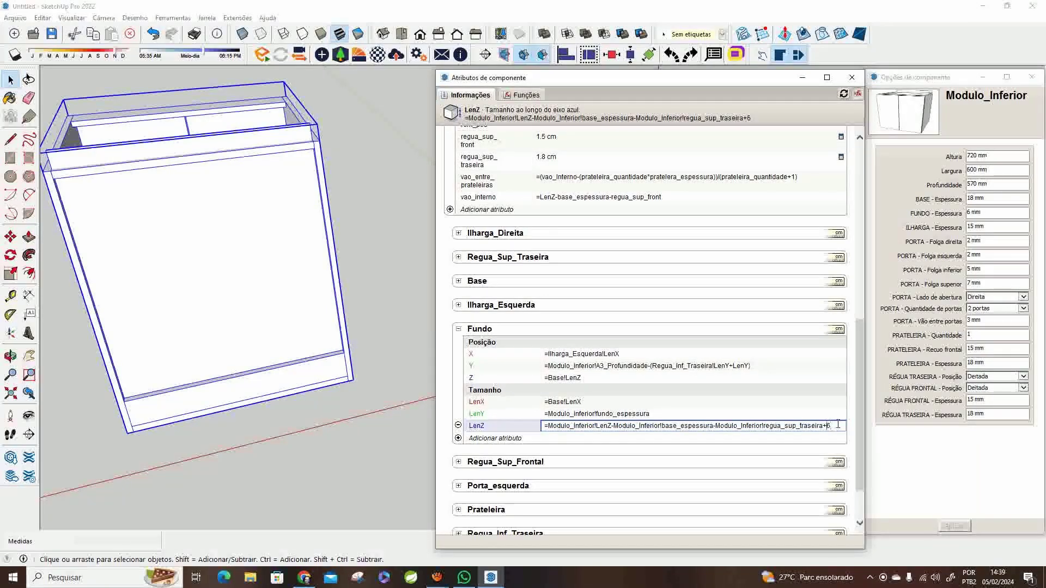
pyautogui.write('.')
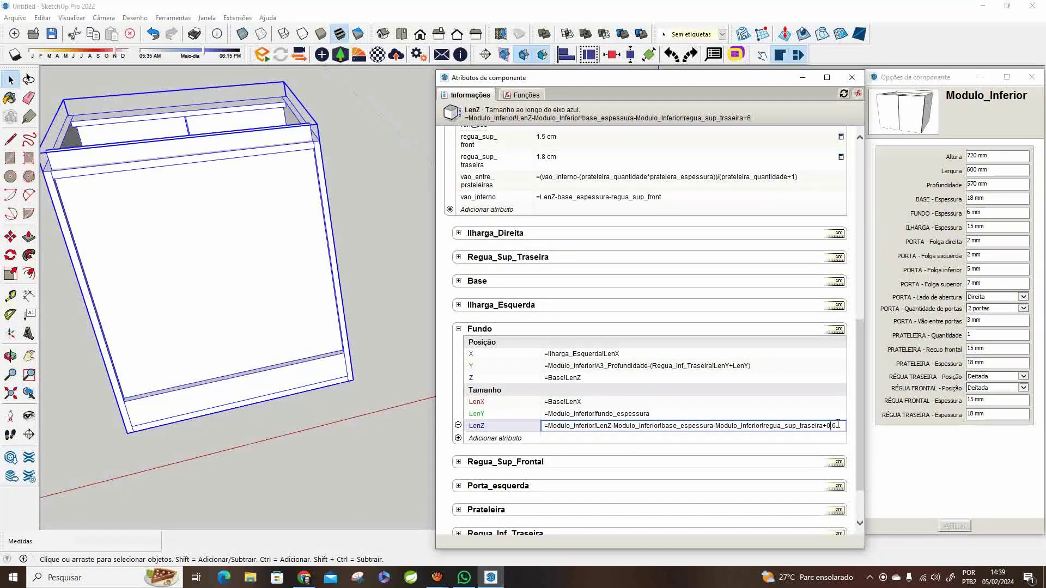
pyautogui.press('Return')
# Step: Examine up close and from behind how the back panel's upper edge meets the lying rear rail and side panels
pyautogui.scroll(4, 316, 158)
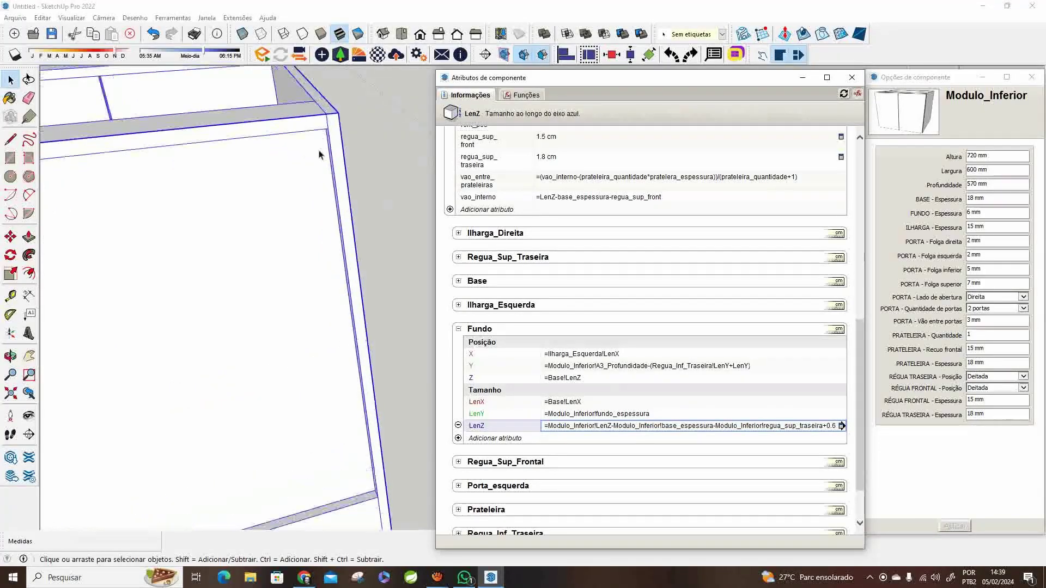
pyautogui.moveTo(320, 155); pyautogui.dragTo(353, 301, button='middle')
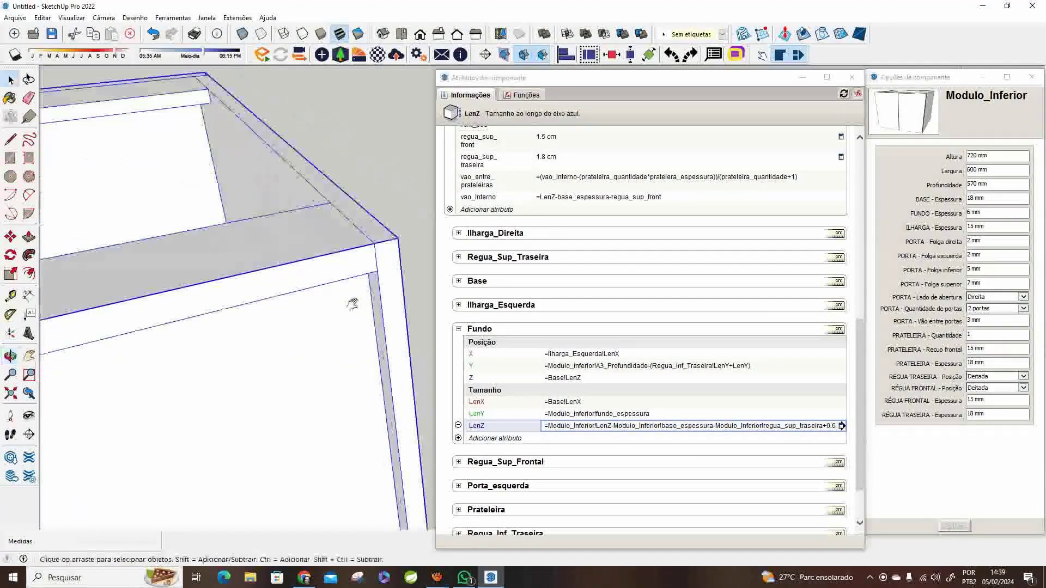
pyautogui.scroll(3, 353, 297)
pyautogui.scroll(-6, 352, 290)
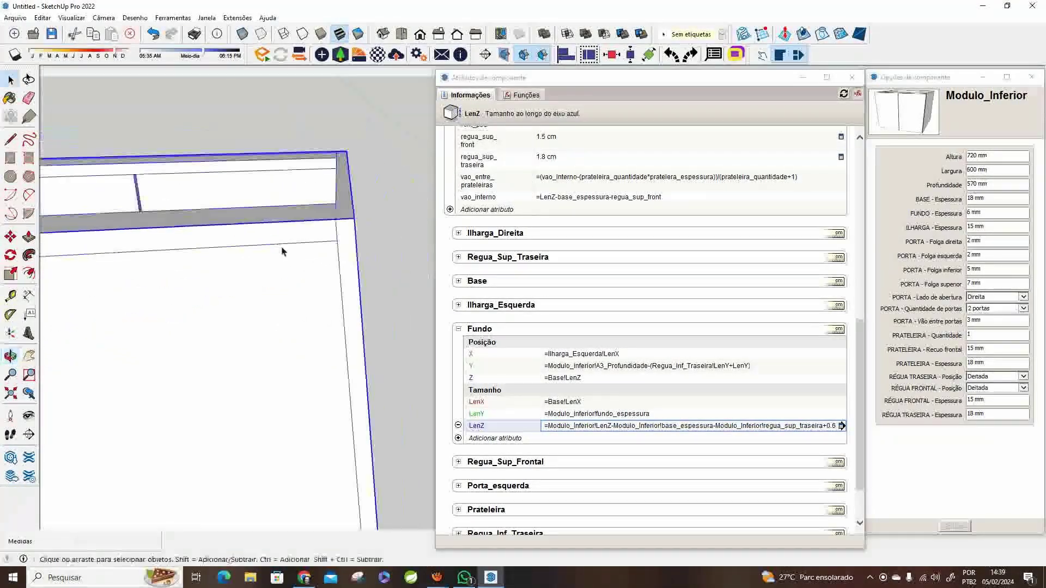
pyautogui.scroll(-4, 278, 258)
pyautogui.moveTo(256, 278); pyautogui.dragTo(304, 304, button='middle')
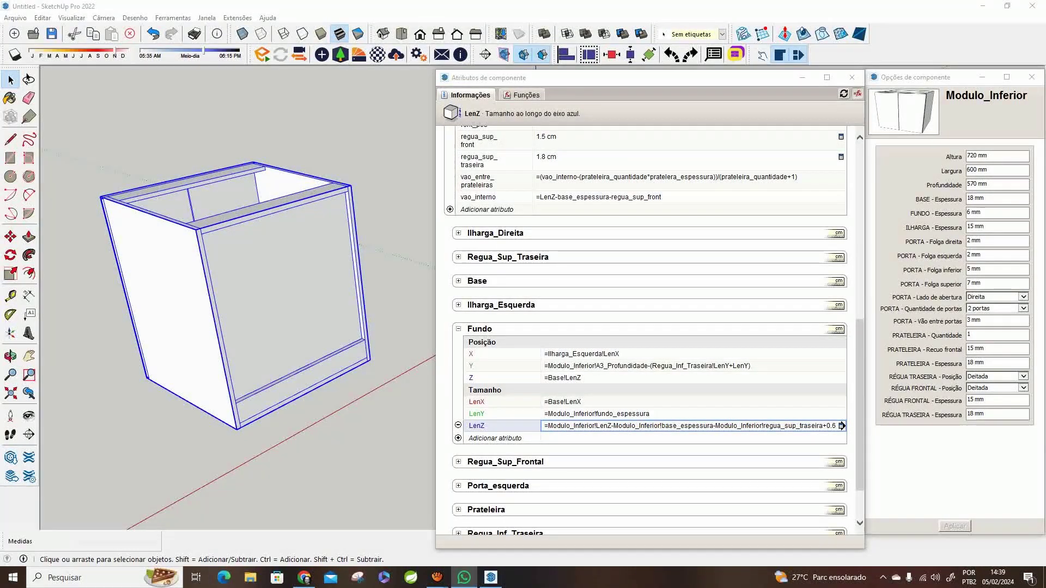
pyautogui.click(678, 321)
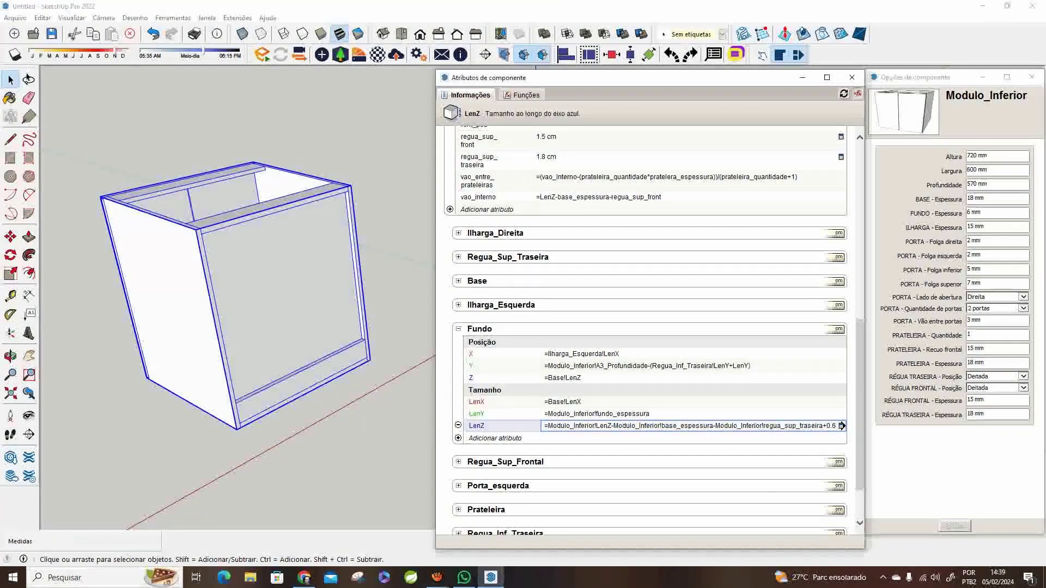
pyautogui.click(400, 268)
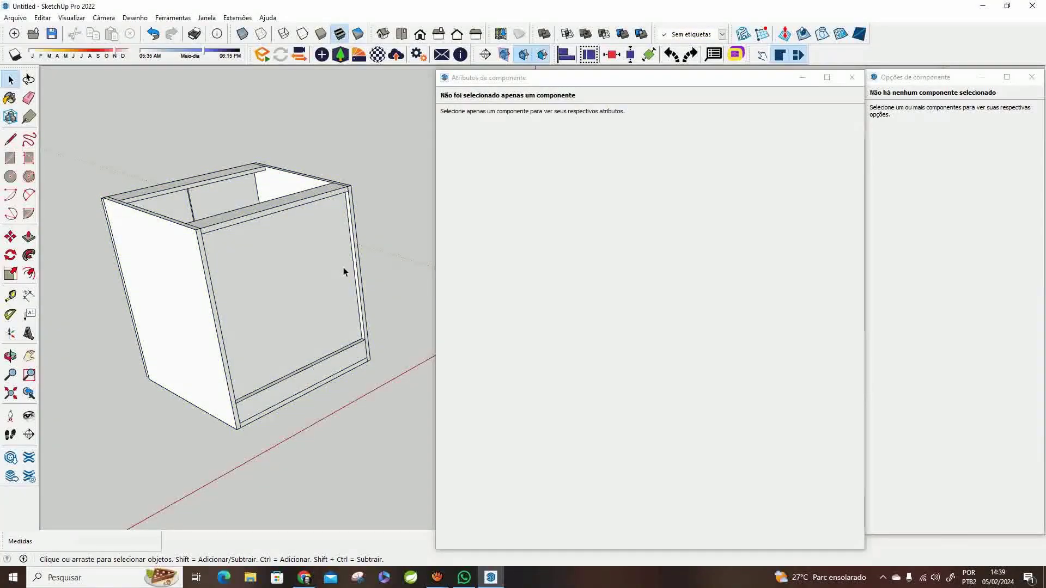
pyautogui.moveTo(344, 270); pyautogui.dragTo(369, 215, button='middle')
pyautogui.scroll(3, 371, 227)
# Step: Set Modulo_Inferior's RÉGUA TRASEIRA - Posição to Em pé, apply it, and inspect the back panel's upper edge against the rail
pyautogui.click(371, 227)
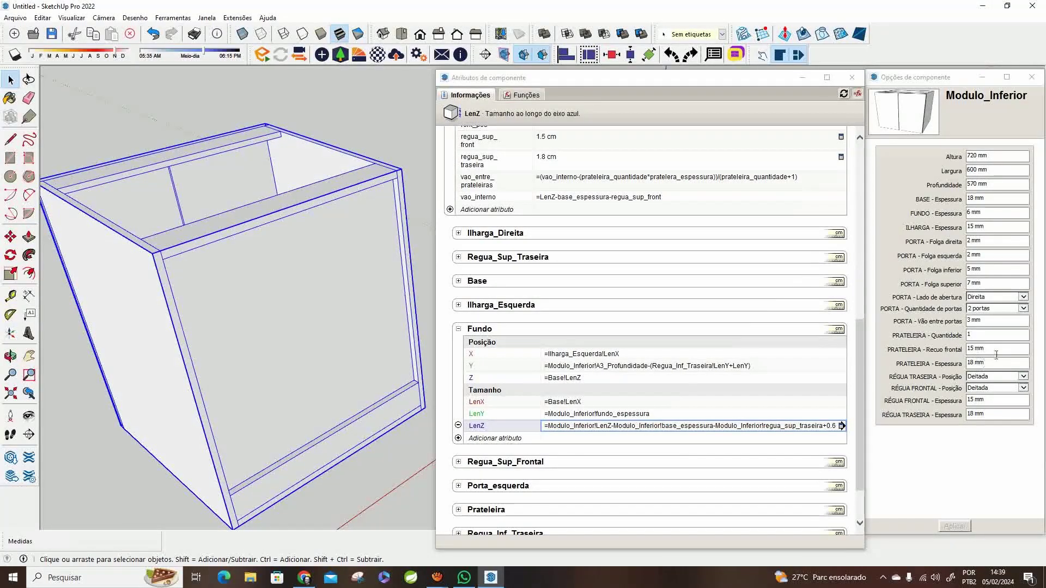
pyautogui.click(999, 376)
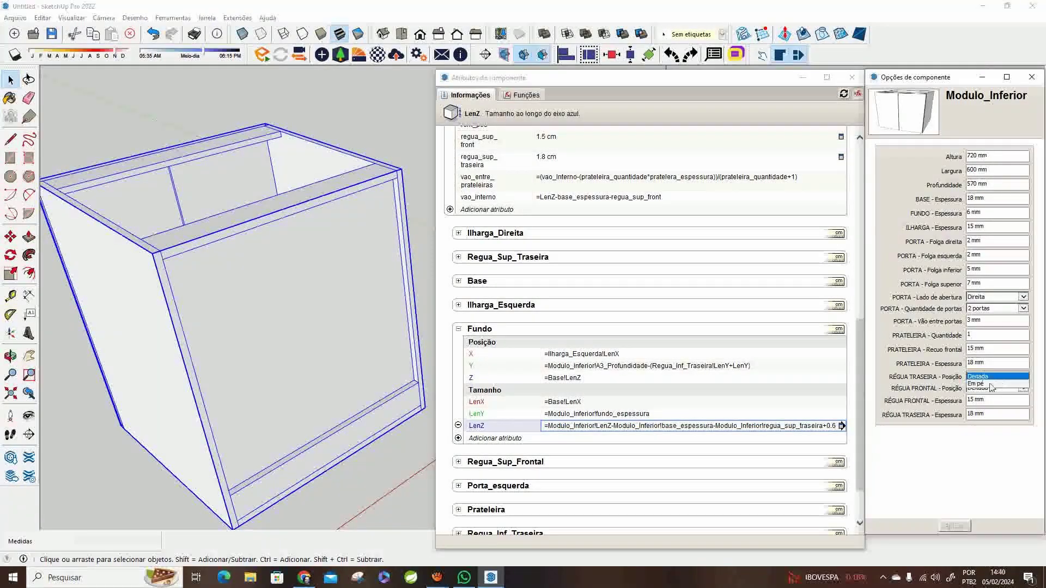
pyautogui.click(981, 390)
pyautogui.click(957, 528)
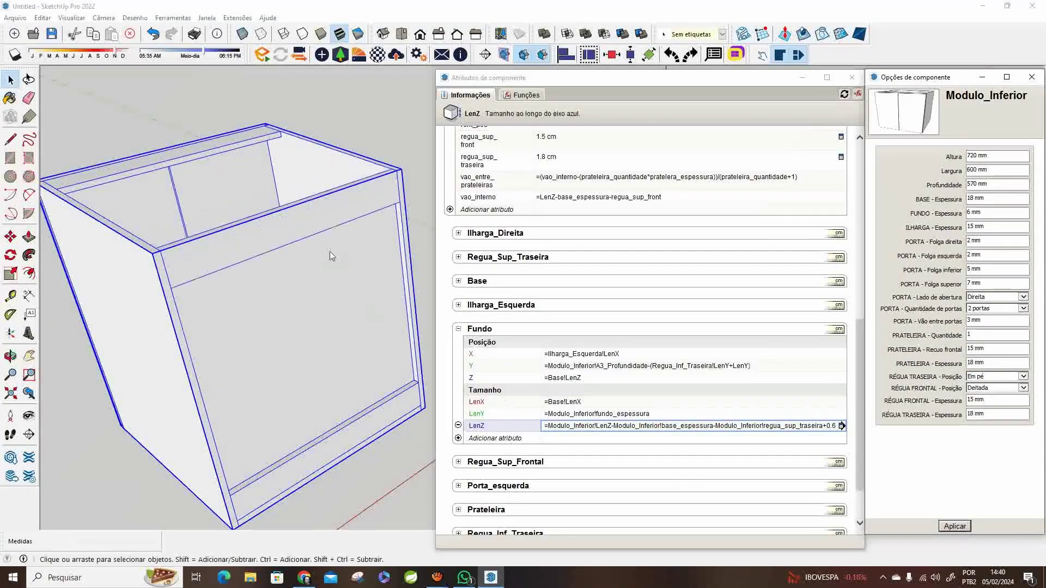
pyautogui.moveTo(327, 261); pyautogui.dragTo(263, 164, button='middle')
pyautogui.scroll(5, 298, 233)
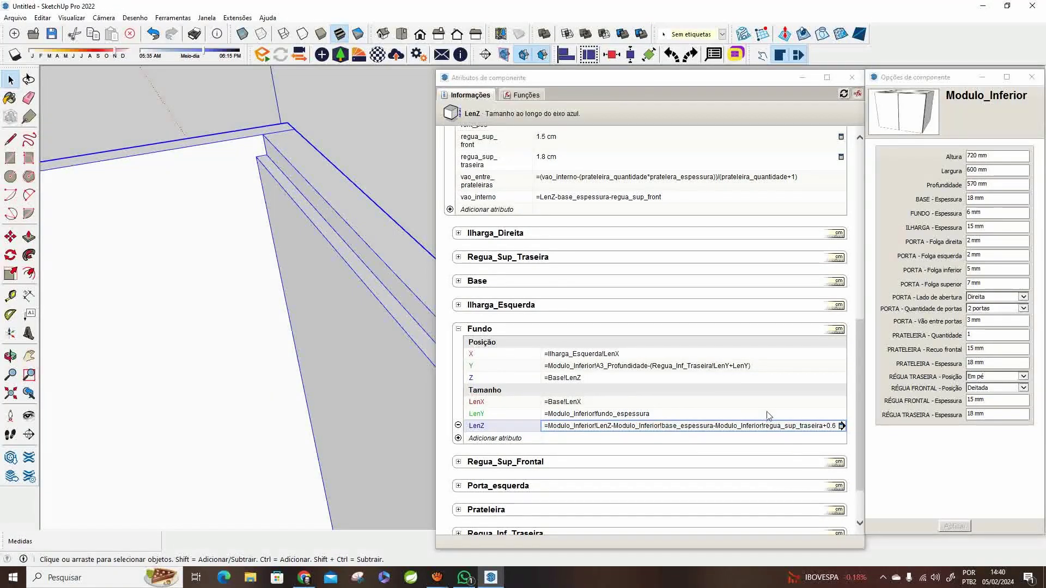
# Step: Copy Fundo's LenZ expression without its equals sign and replace it in the formula with an IF function template
pyautogui.click(837, 426)
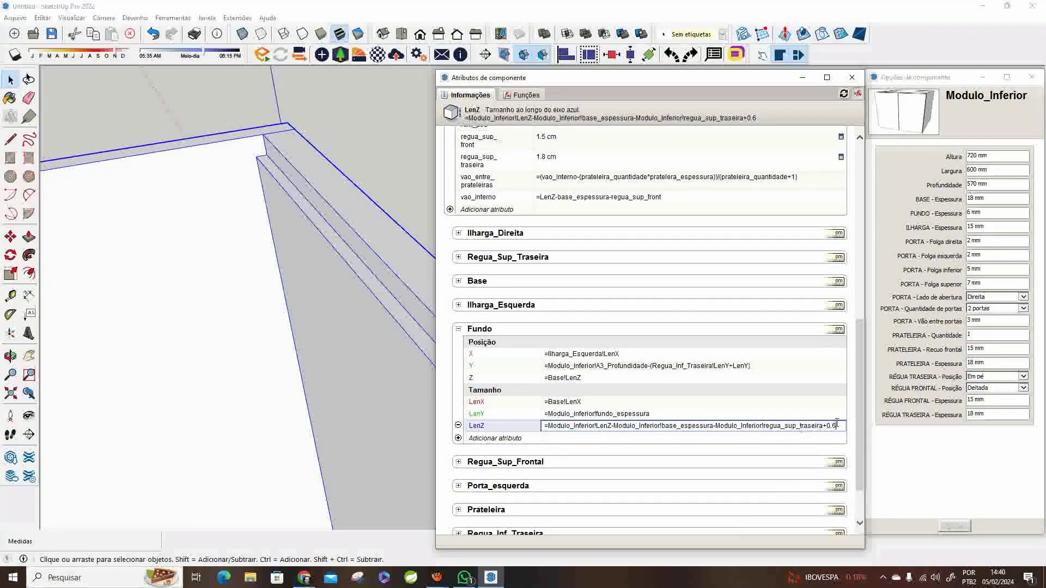
pyautogui.moveTo(837, 426); pyautogui.dragTo(548, 427)
pyautogui.hotkey('ctrl', 'c')
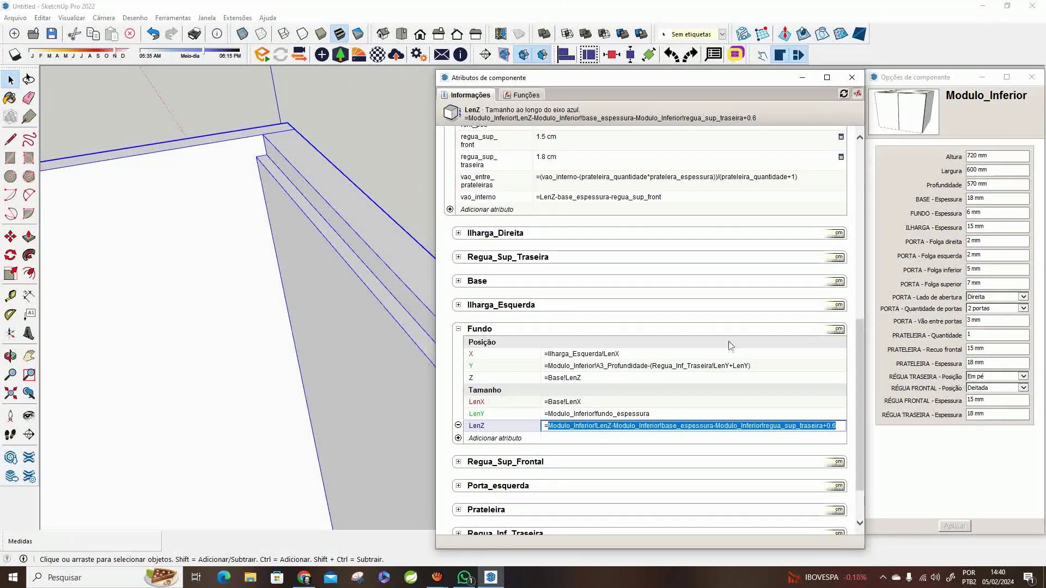
pyautogui.press('BackSpace')
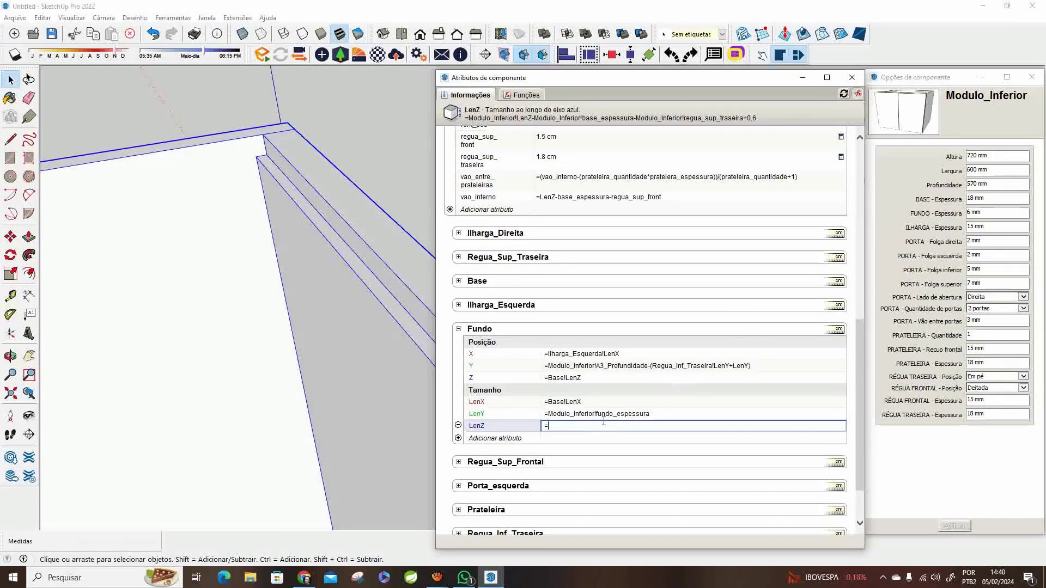
pyautogui.click(528, 96)
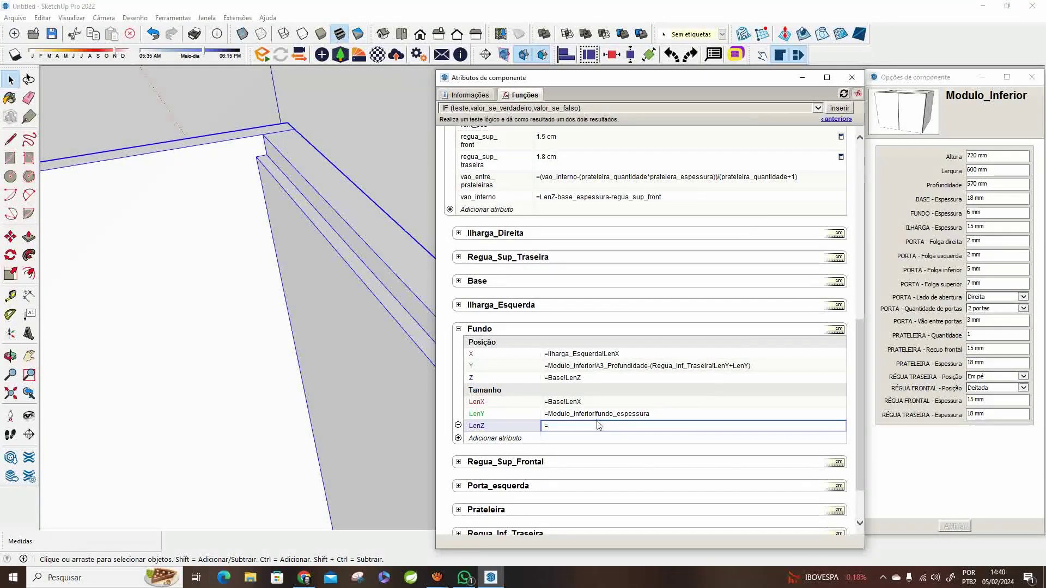
pyautogui.click(840, 107)
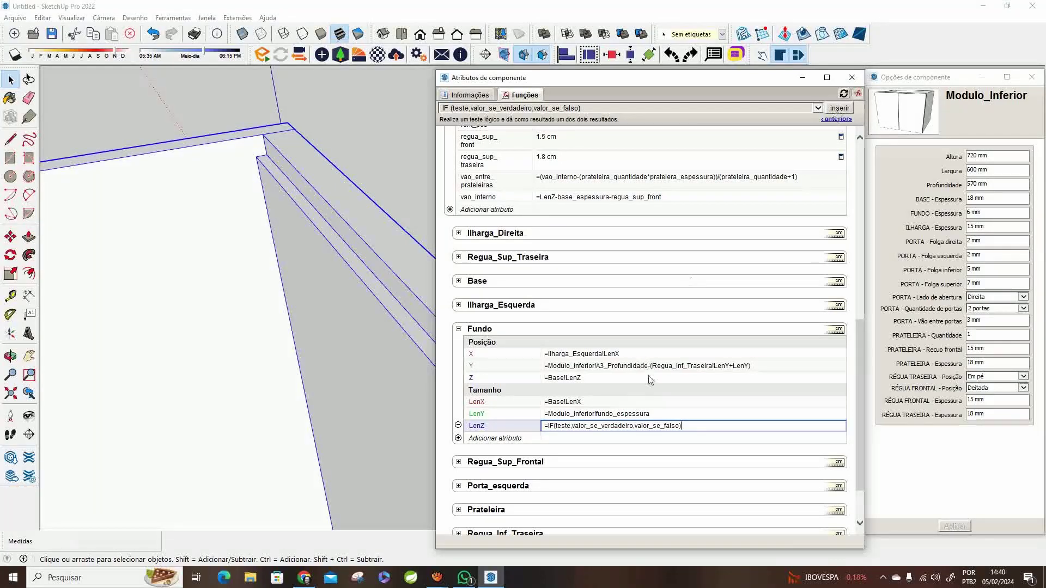
# Step: Set the test of Fundo's LenZ IF formula to Modulo_Inferior!R0_regua_sup_traseira_posicao=0
pyautogui.doubleClick(563, 427)
pyautogui.press('BackSpace')
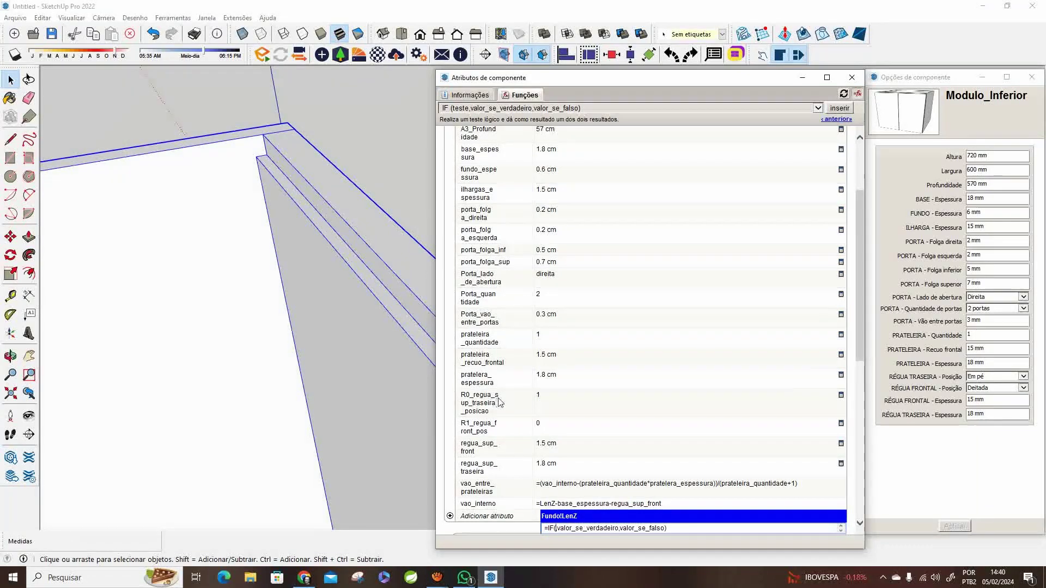
pyautogui.click(547, 407)
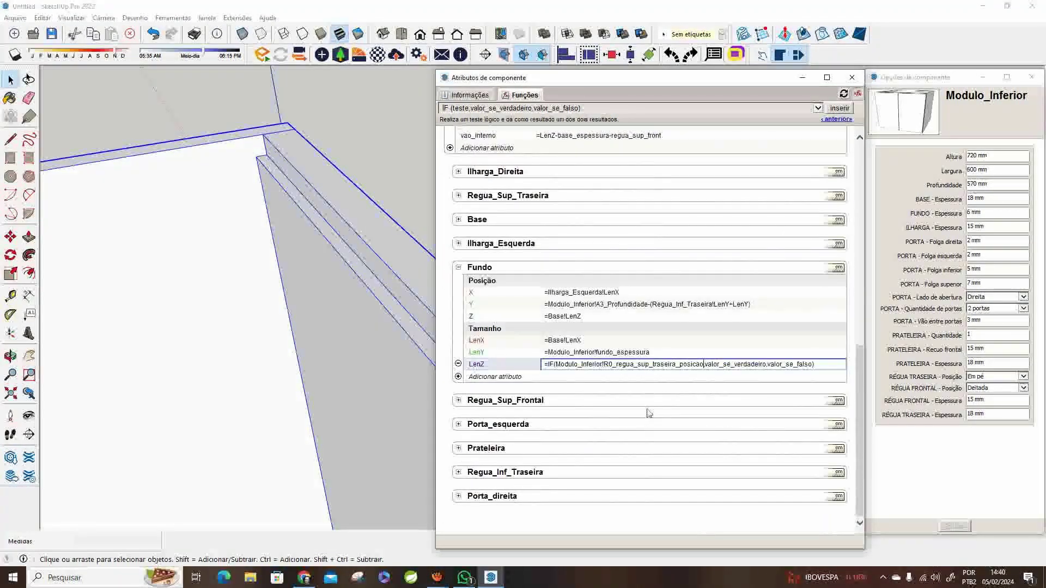
pyautogui.write('=')
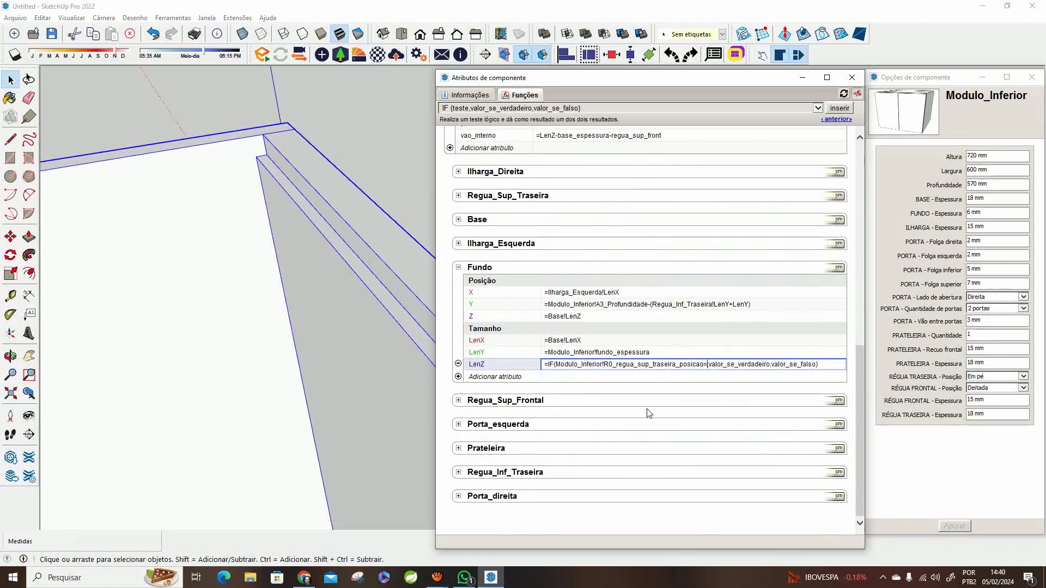
pyautogui.write('0,')
# Step: Replace valor_se_verdadeiro in Fundo's LenZ IF formula with the copied height expression ending in +0.6
pyautogui.moveTo(713, 366); pyautogui.dragTo(772, 365)
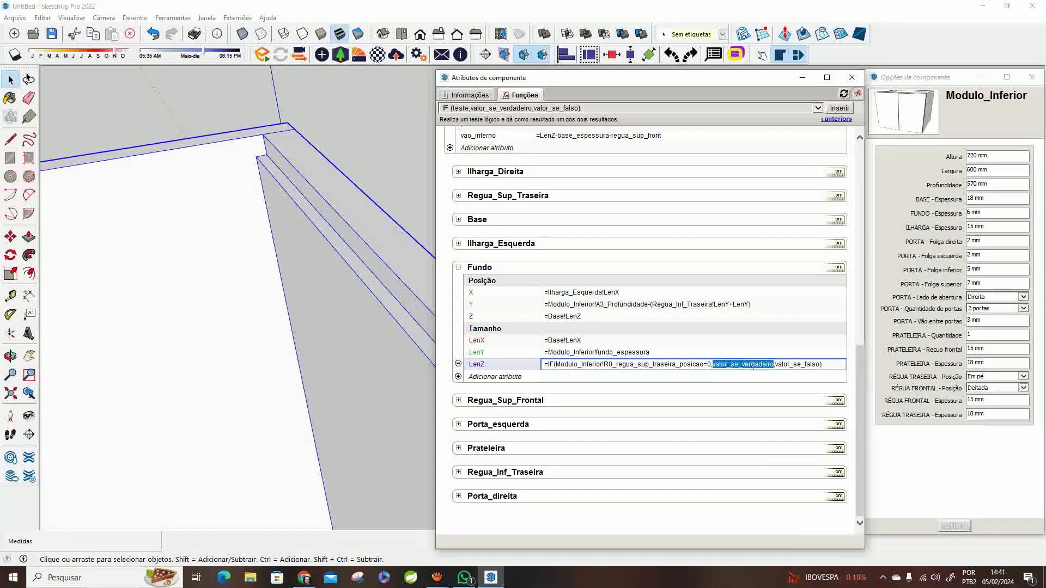
pyautogui.press('BackSpace')
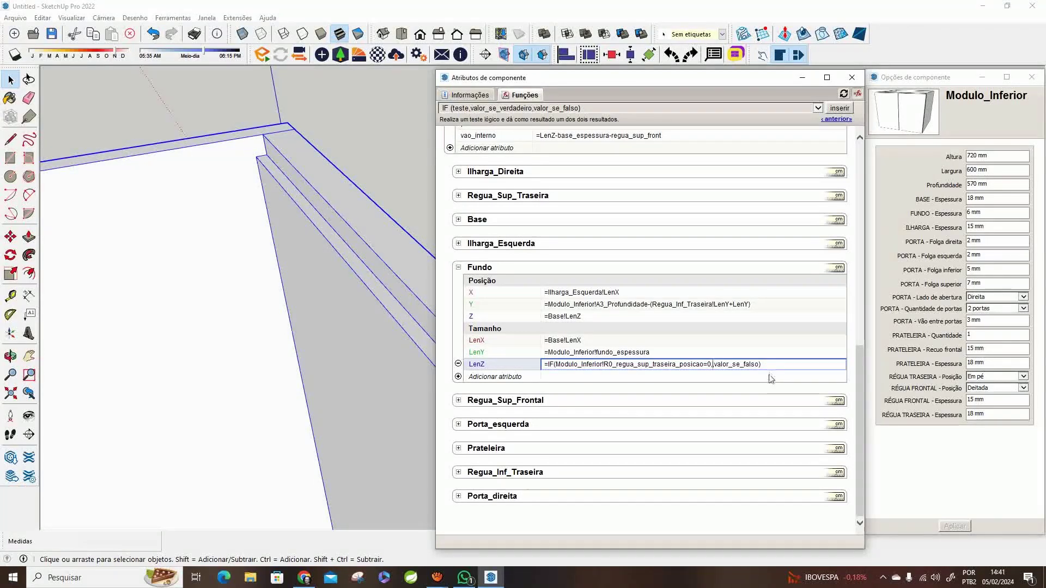
pyautogui.hotkey('ctrl', 'v')
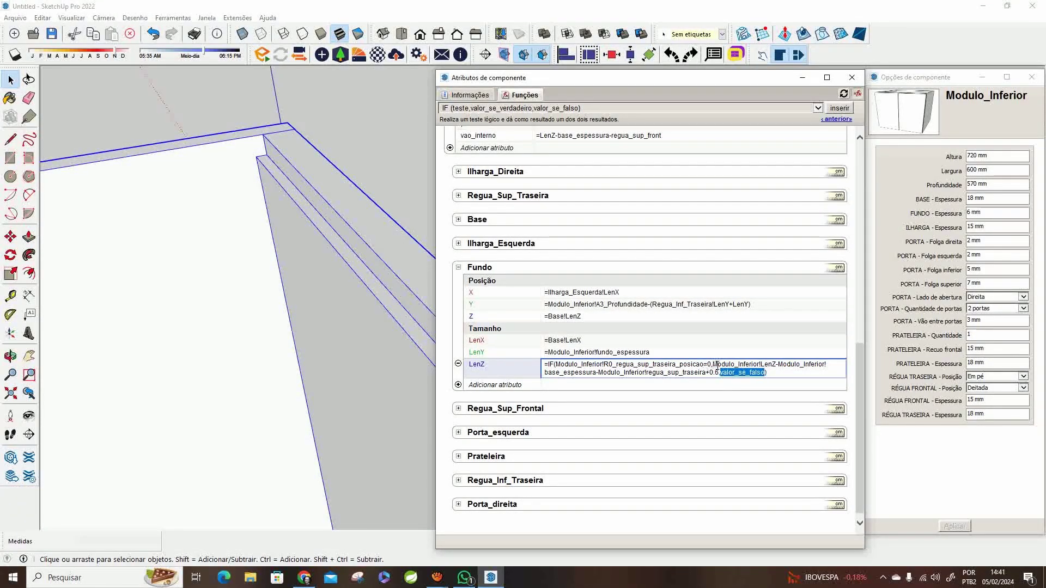
# Step: Replace valor_se_falso in Fundo's LenZ formula with Modulo_Inferior!LenZ-Modulo_Inferior!base_espessura and apply the formula
pyautogui.press('BackSpace')
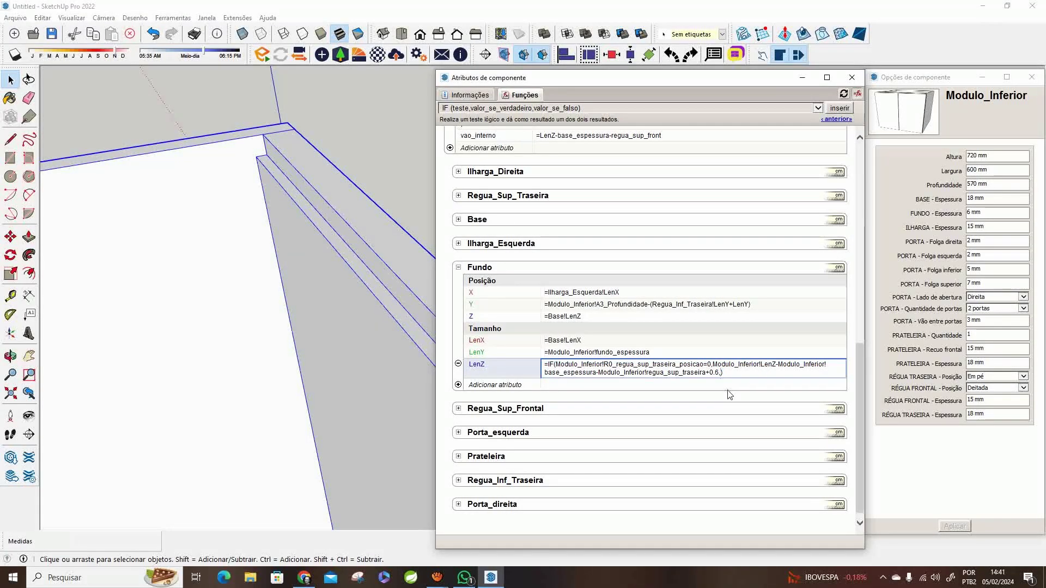
pyautogui.press('BackSpace')
pyautogui.press('BackSpace')
pyautogui.press('BackSpace')
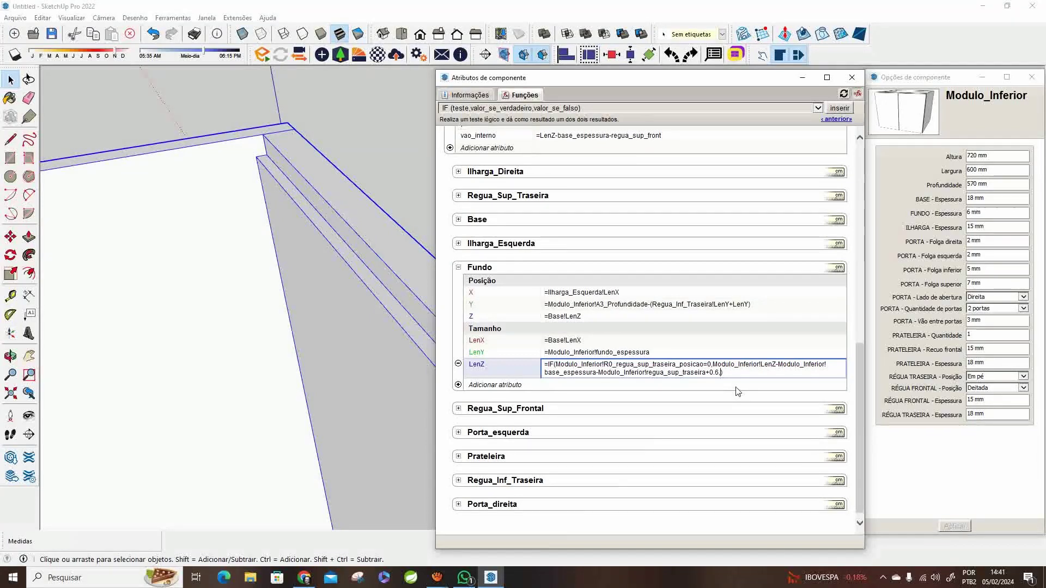
pyautogui.scroll(2, 637, 259)
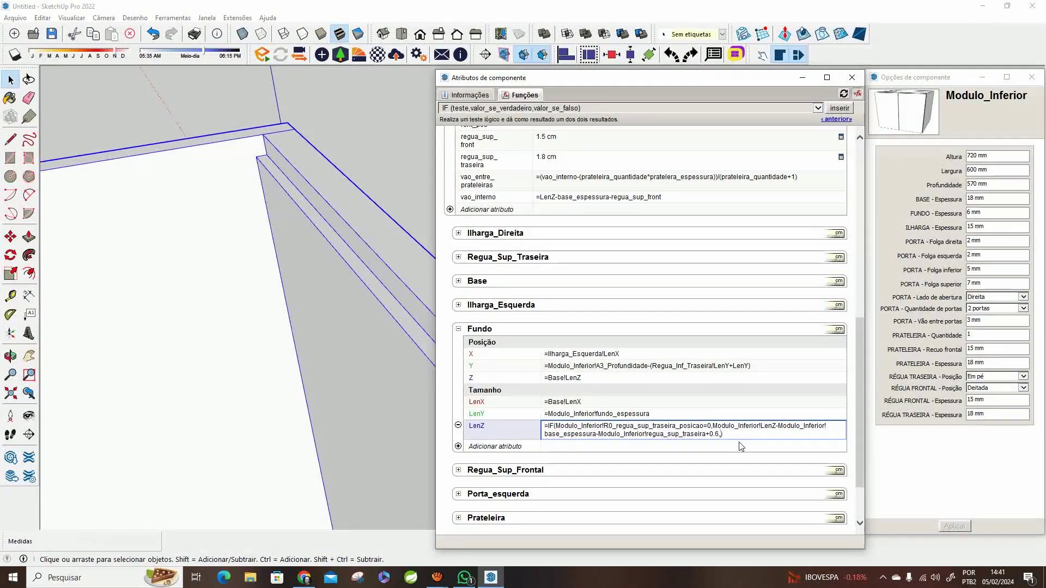
pyautogui.scroll(12, 682, 381)
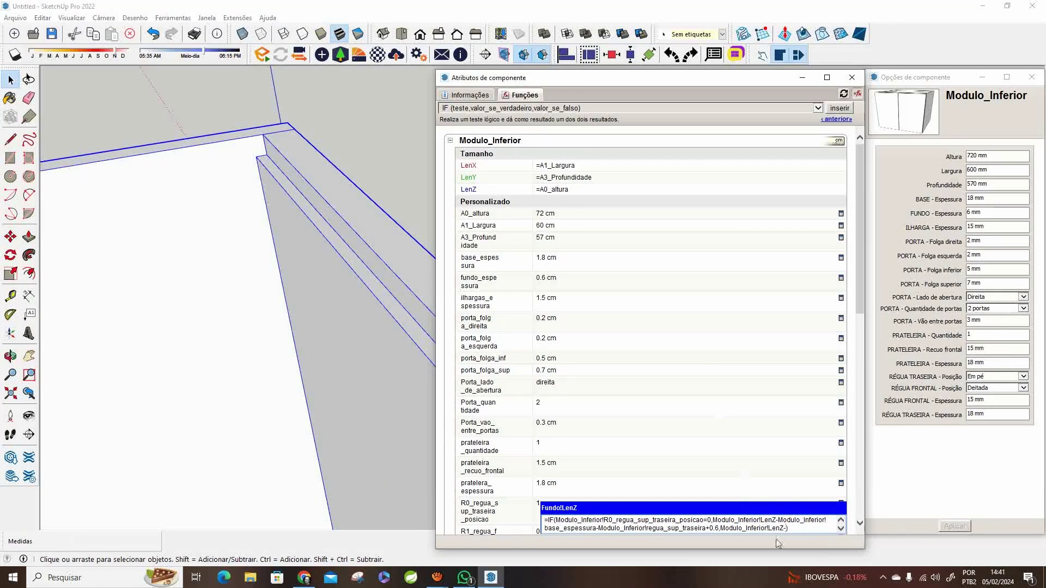
pyautogui.write('-')
pyautogui.click(560, 262)
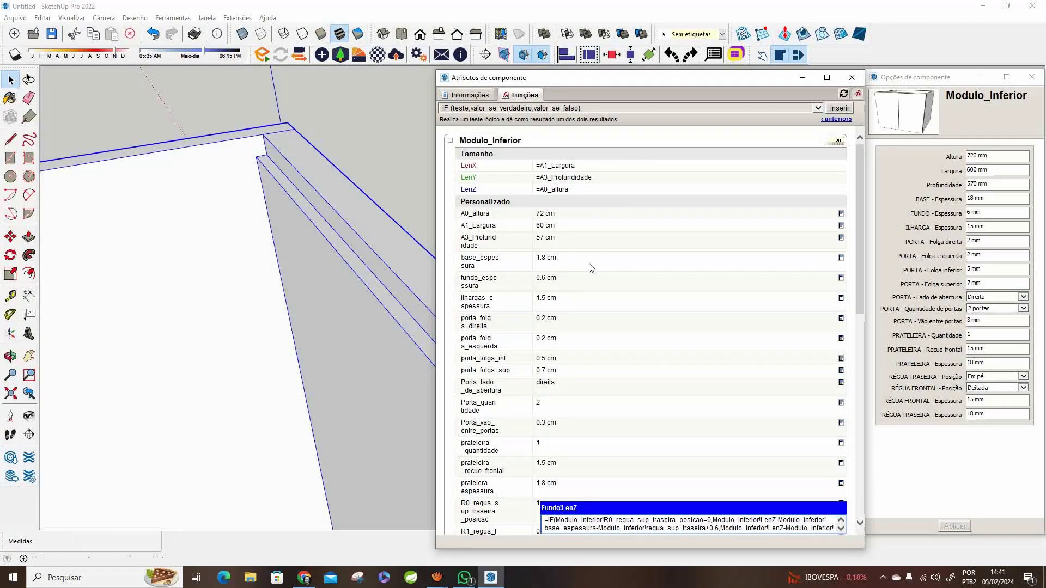
pyautogui.press('Return')
# Step: Set Modulo_Inferior's RÉGUA TRASEIRA - Posição to Deitada, apply it, and inspect the back panel and upper rear rail
pyautogui.scroll(-6, 346, 230)
pyautogui.moveTo(376, 295)
pyautogui.mouseDown(button='middle')
pyautogui.moveTo(294, 336)
pyautogui.moveTo(76, 267)
pyautogui.moveTo(296, 256)
pyautogui.moveTo(231, 271)
pyautogui.moveTo(203, 301)
pyautogui.moveTo(275, 361)
pyautogui.moveTo(299, 354)
pyautogui.mouseUp(button='middle')
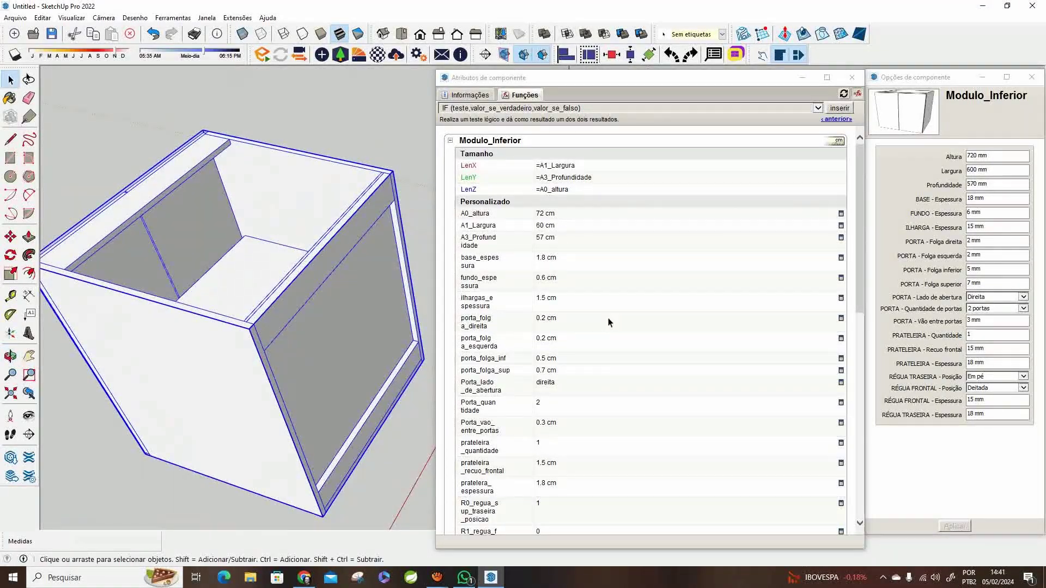
pyautogui.click(1005, 376)
pyautogui.click(990, 393)
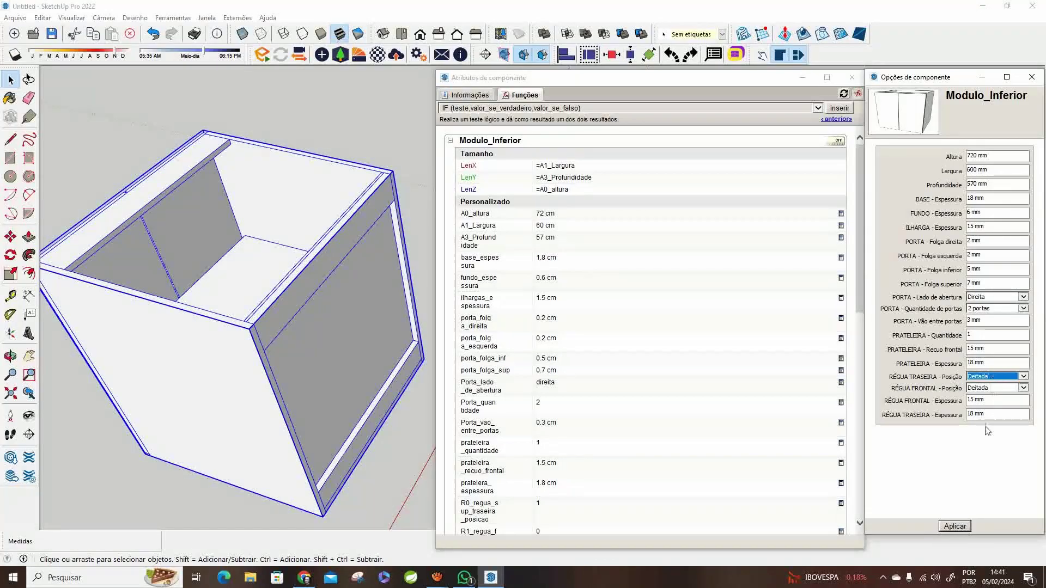
pyautogui.click(955, 526)
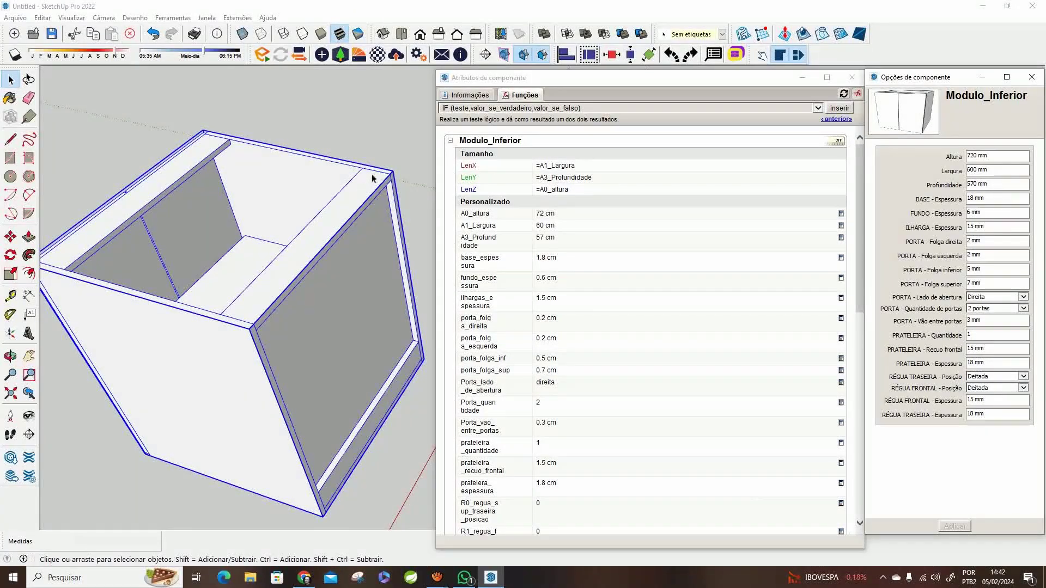
pyautogui.scroll(3, 372, 178)
pyautogui.scroll(-4, 359, 213)
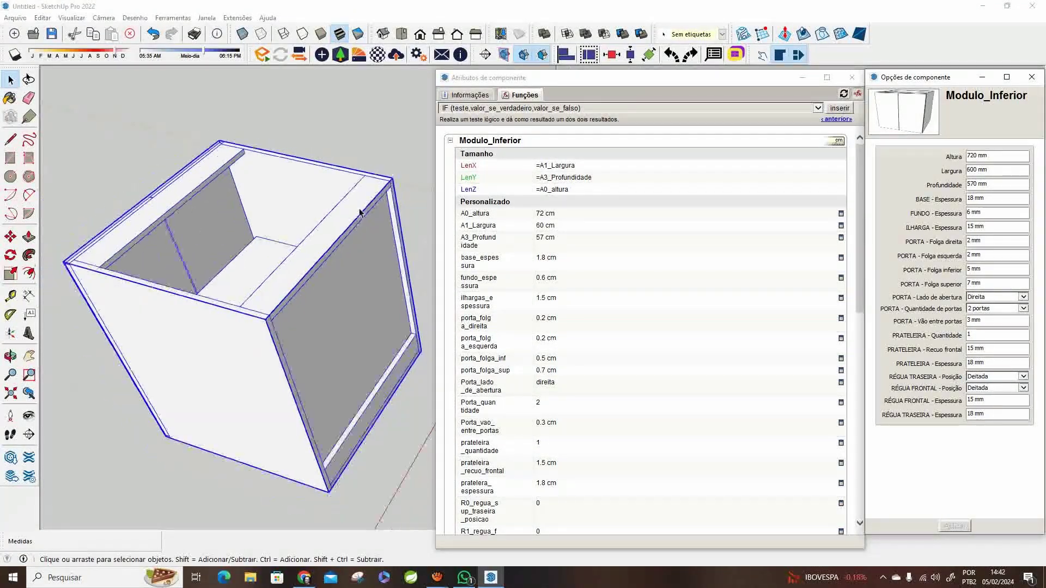
pyautogui.scroll(2, 359, 212)
pyautogui.moveTo(270, 347); pyautogui.dragTo(256, 313, button='middle')
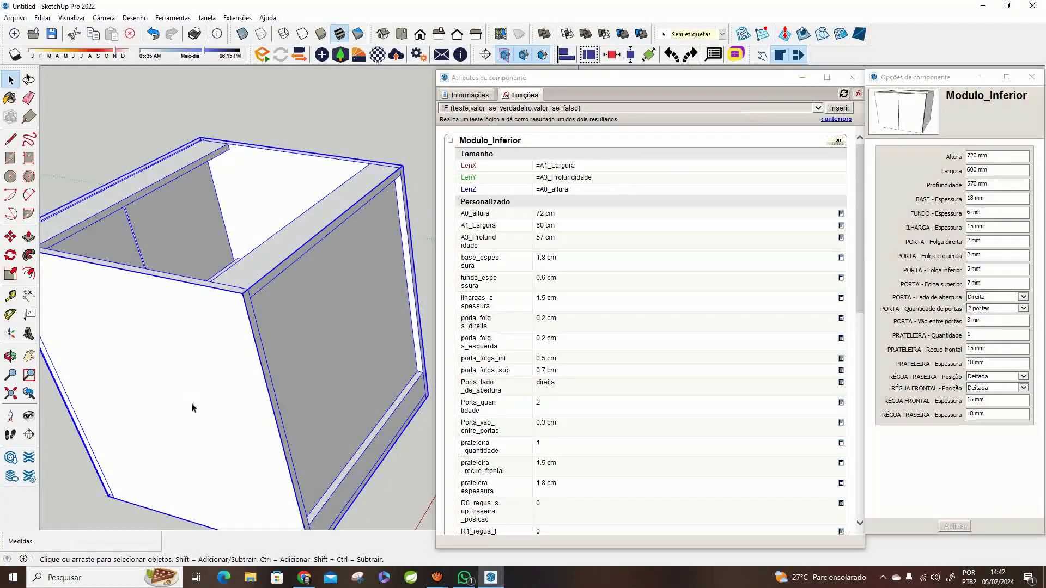
# Step: Place a section plane on Modulo_Inferior's outer side panel and accept its default name and symbol
pyautogui.scroll(-4, 210, 376)
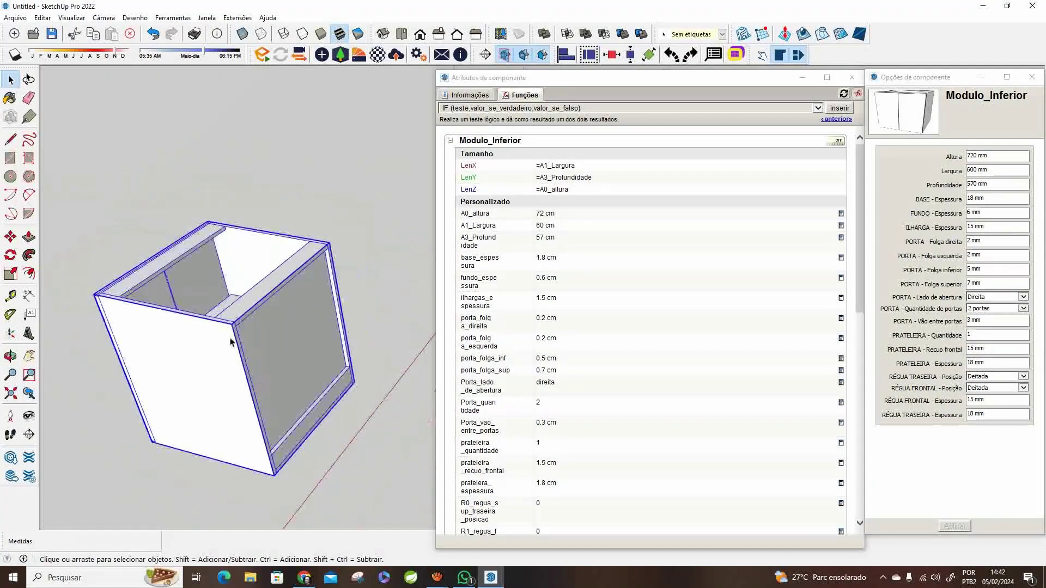
pyautogui.click(485, 54)
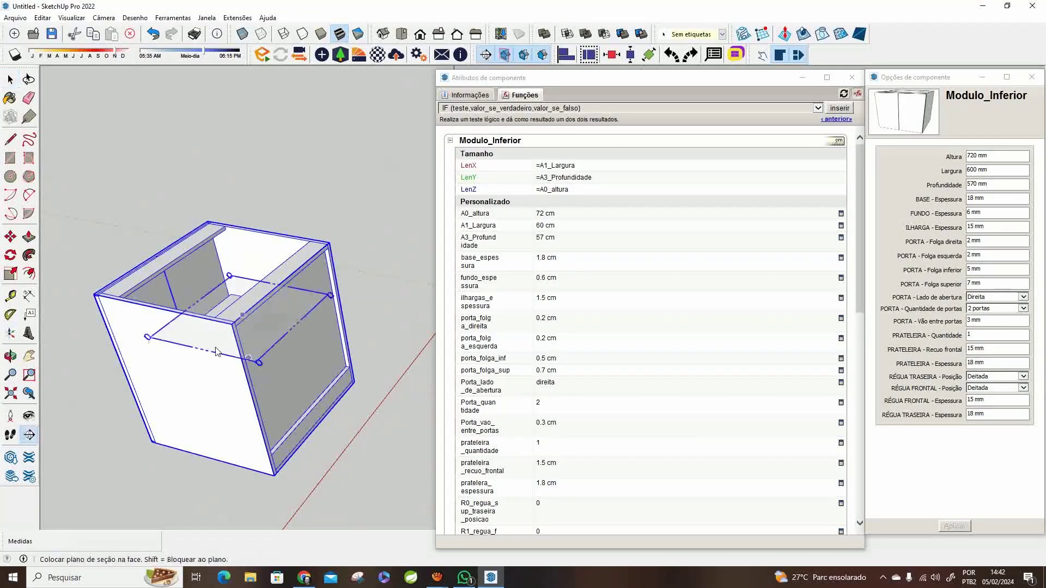
pyautogui.click(183, 376)
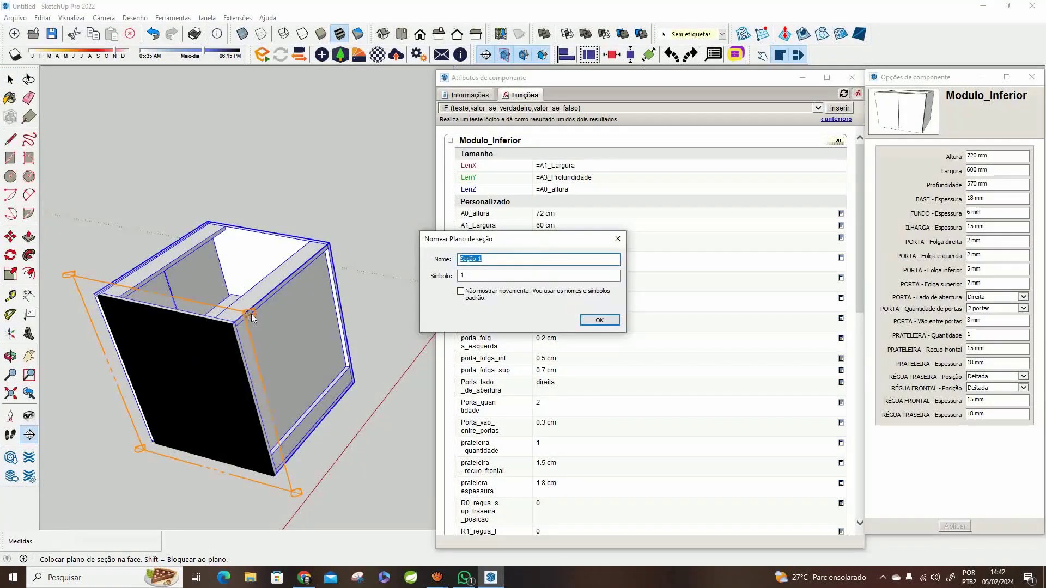
pyautogui.click(604, 325)
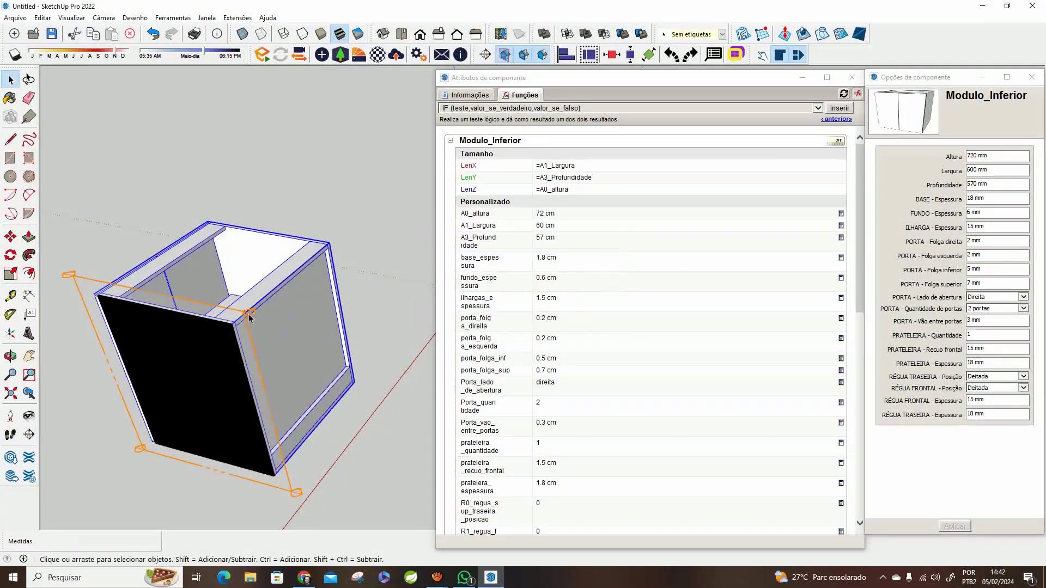
# Step: Move the section plane about 18 mm into the module and examine the joint between the back panel and the upper rear rail
pyautogui.press('m')
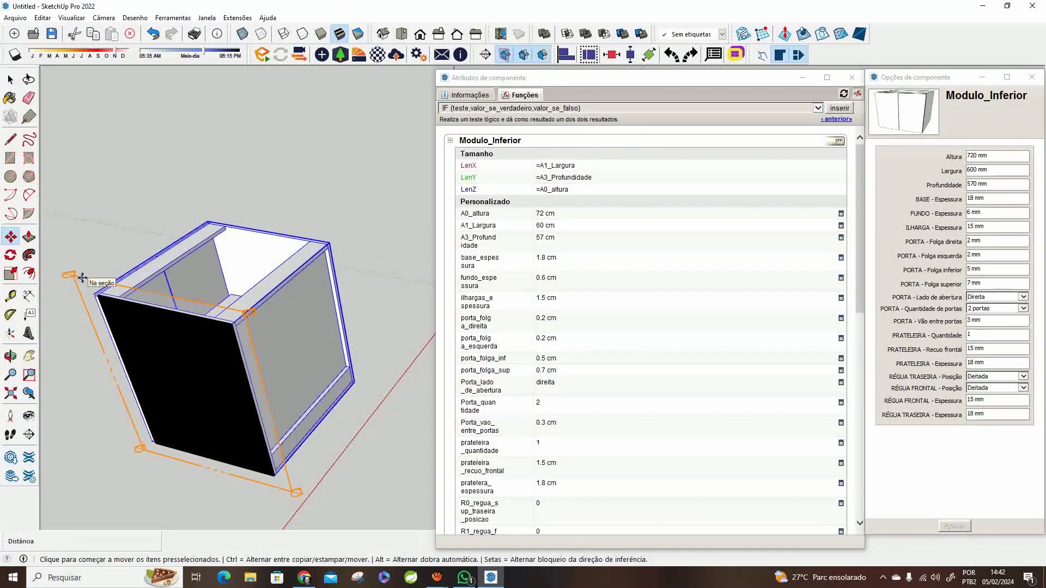
pyautogui.click(83, 278)
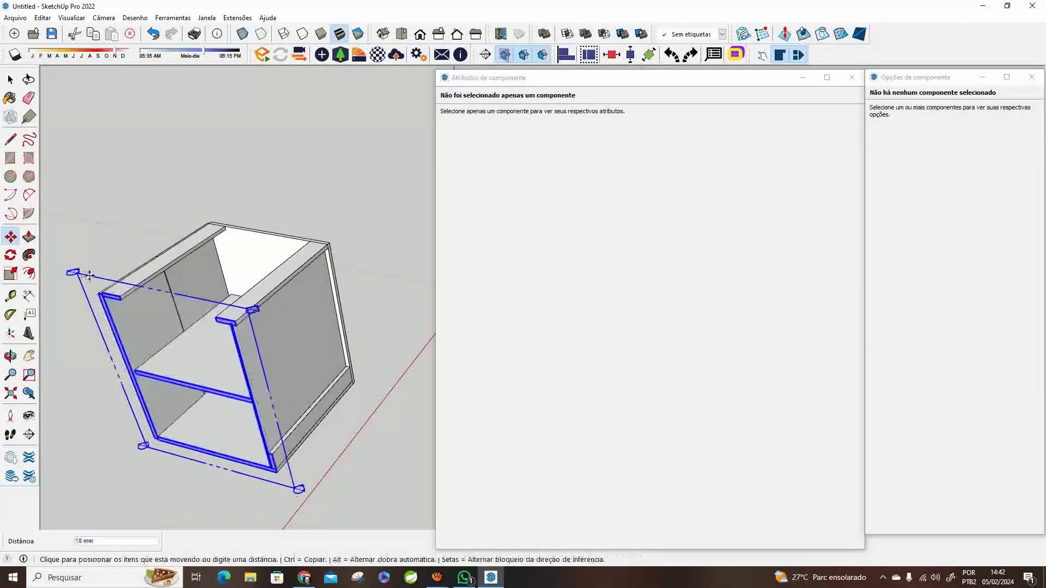
pyautogui.click(81, 278)
pyautogui.scroll(6, 234, 327)
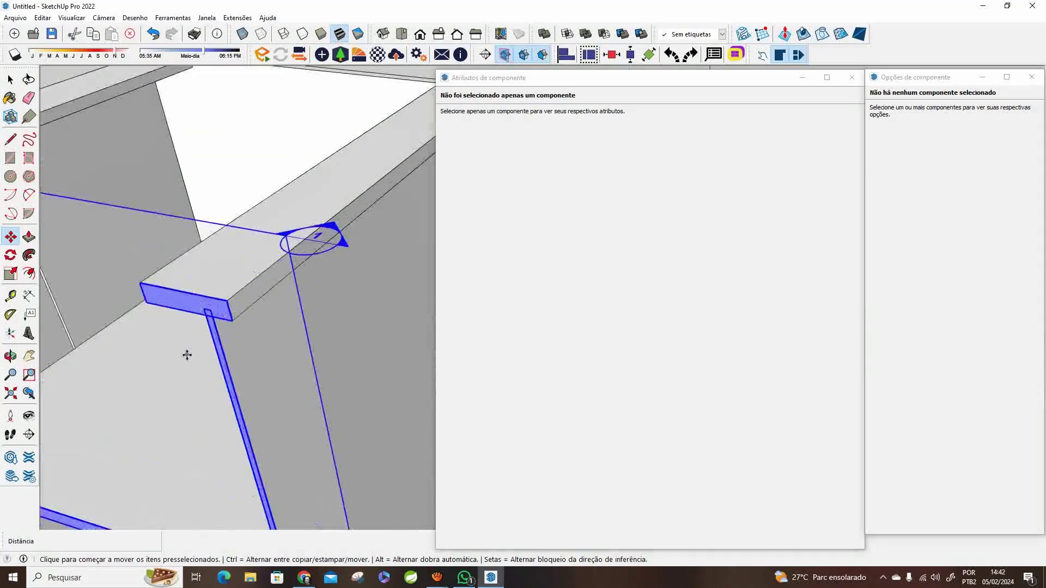
pyautogui.moveTo(187, 355); pyautogui.dragTo(168, 376, button='middle')
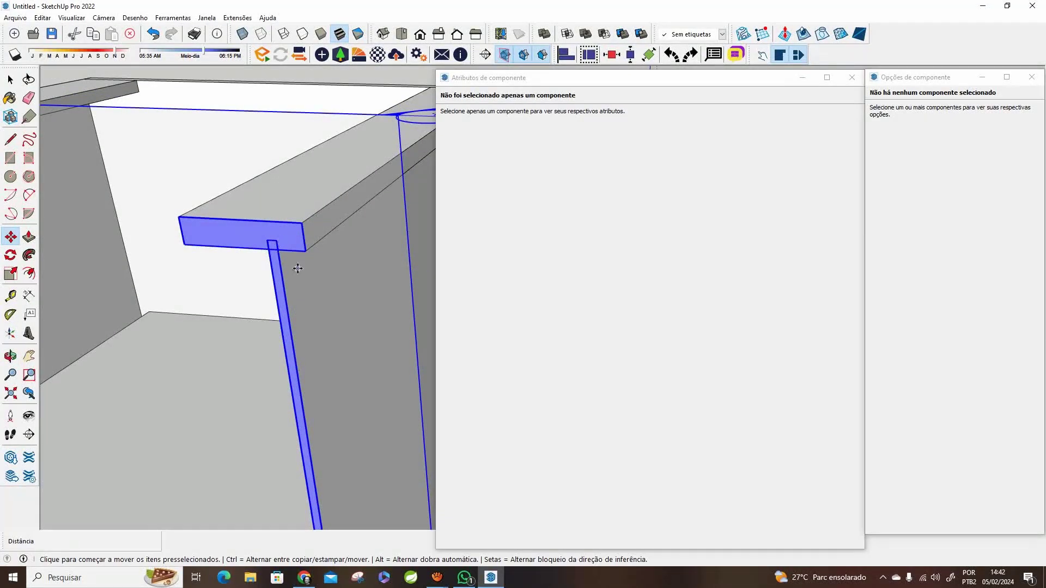
pyautogui.scroll(-10, 297, 268)
pyautogui.moveTo(286, 321); pyautogui.dragTo(285, 299, button='middle')
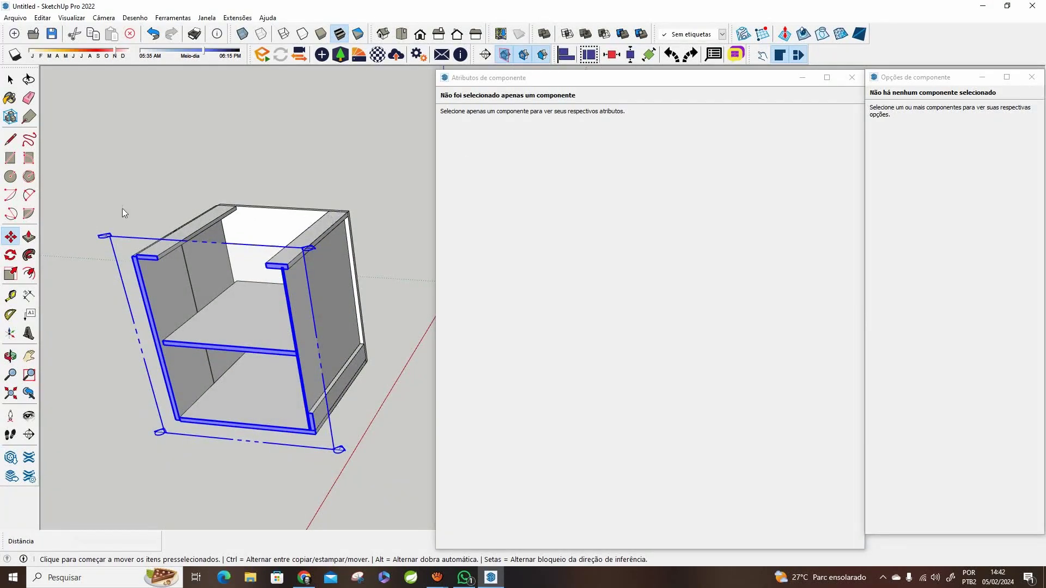
# Step: Delete the section plane and reselect Modulo_Inferior
pyautogui.press('space')
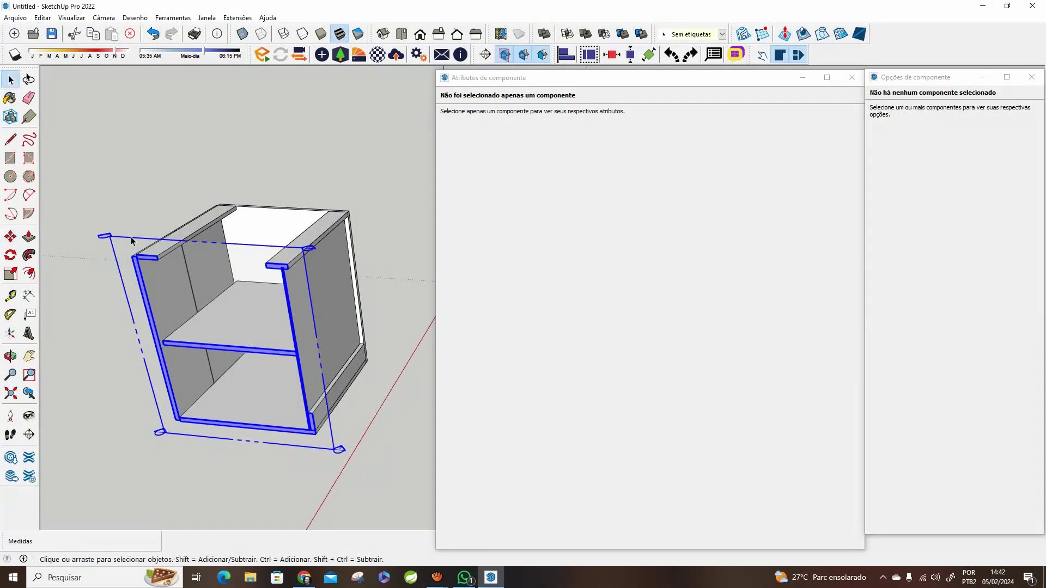
pyautogui.press('Delete')
pyautogui.moveTo(357, 213); pyautogui.dragTo(211, 245, button='middle')
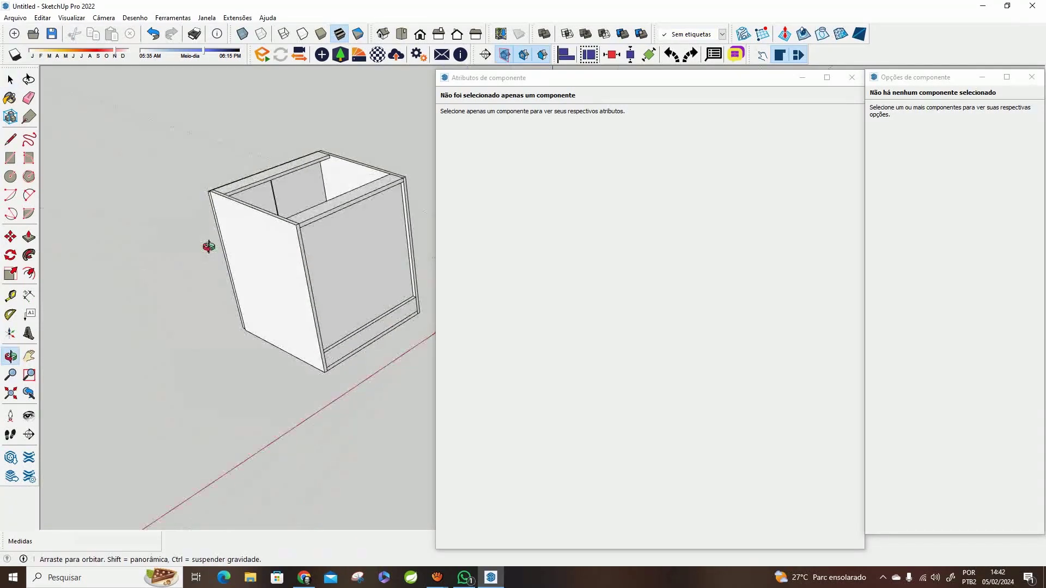
pyautogui.scroll(3, 350, 238)
pyautogui.keyDown('shift'); pyautogui.moveTo(351, 238); pyautogui.dragTo(404, 263, button='middle'); pyautogui.keyUp('shift')
pyautogui.scroll(-4, 262, 305)
pyautogui.moveTo(246, 310); pyautogui.dragTo(410, 268, button='middle')
pyautogui.moveTo(176, 343); pyautogui.dragTo(332, 296, button='middle')
pyautogui.click(332, 296)
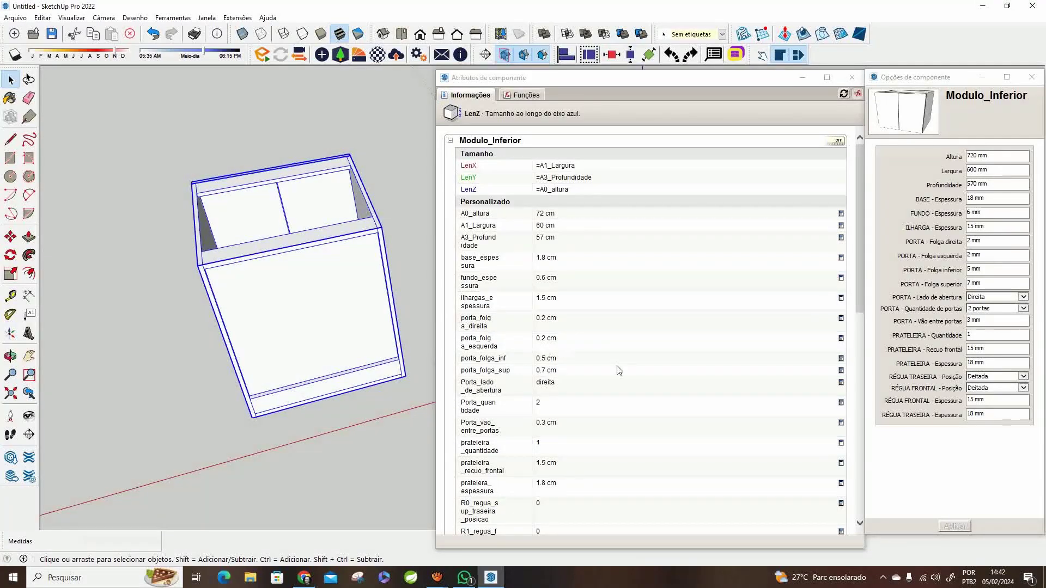
# Step: Examine Modulo_Inferior's back panel, rails and open top from behind, then its doors from the front
pyautogui.moveTo(338, 296); pyautogui.dragTo(345, 269, button='middle')
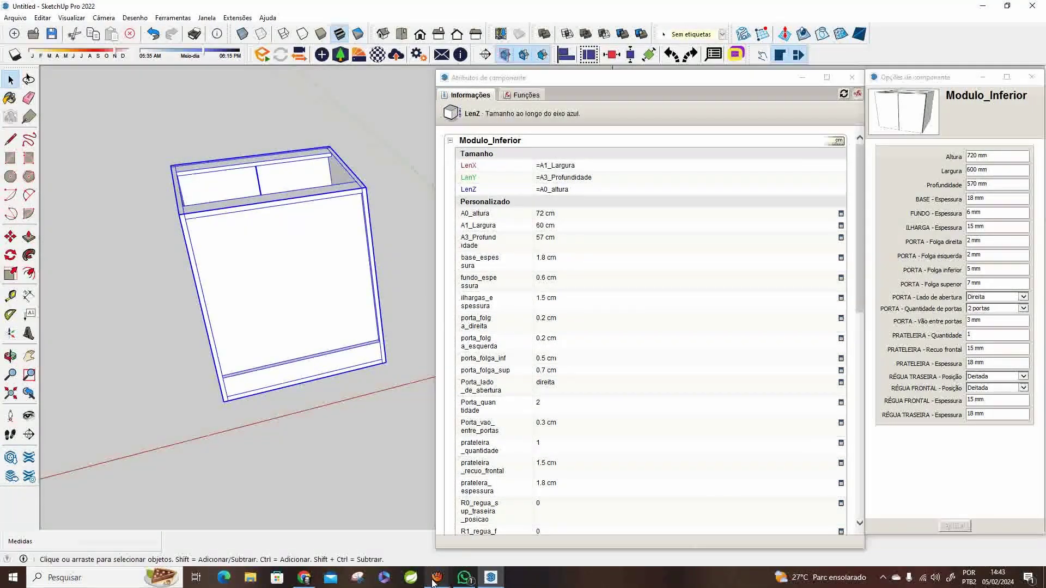
pyautogui.moveTo(441, 579)
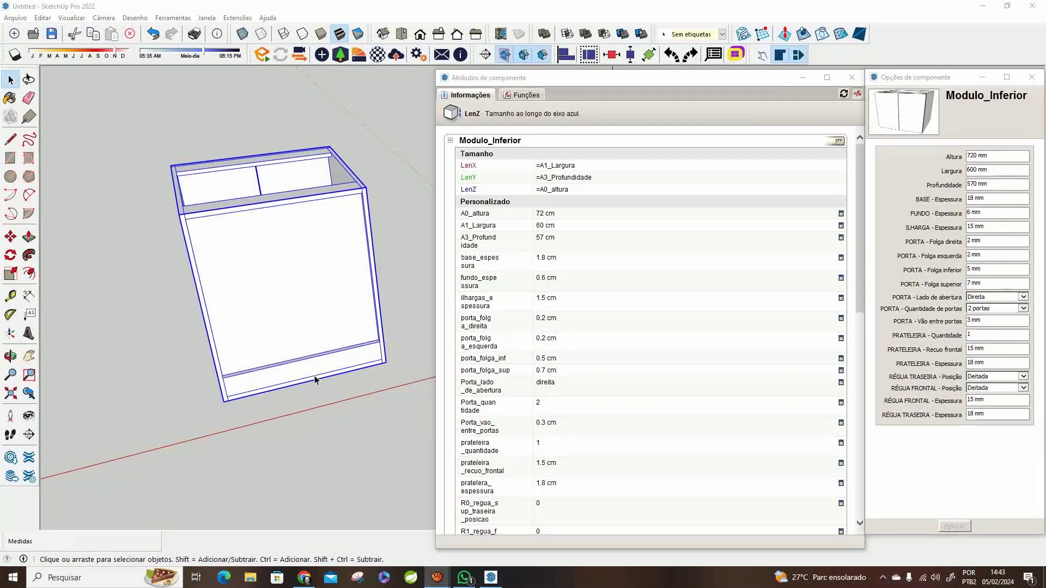
pyautogui.moveTo(315, 380)
pyautogui.mouseDown(button='middle')
pyautogui.moveTo(346, 320)
pyautogui.moveTo(346, 355)
pyautogui.moveTo(390, 334)
pyautogui.moveTo(413, 360)
pyautogui.moveTo(544, 361)
pyautogui.moveTo(474, 296)
pyautogui.moveTo(349, 326)
pyautogui.moveTo(392, 308)
pyautogui.moveTo(343, 311)
pyautogui.moveTo(349, 321)
pyautogui.mouseUp(button='middle')
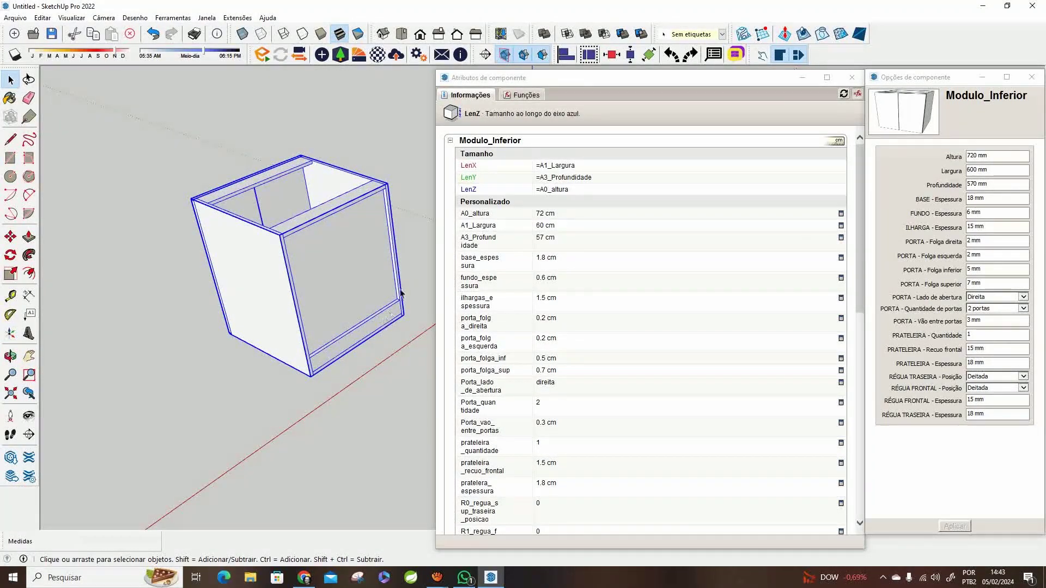
pyautogui.moveTo(402, 295); pyautogui.dragTo(348, 312, button='middle')
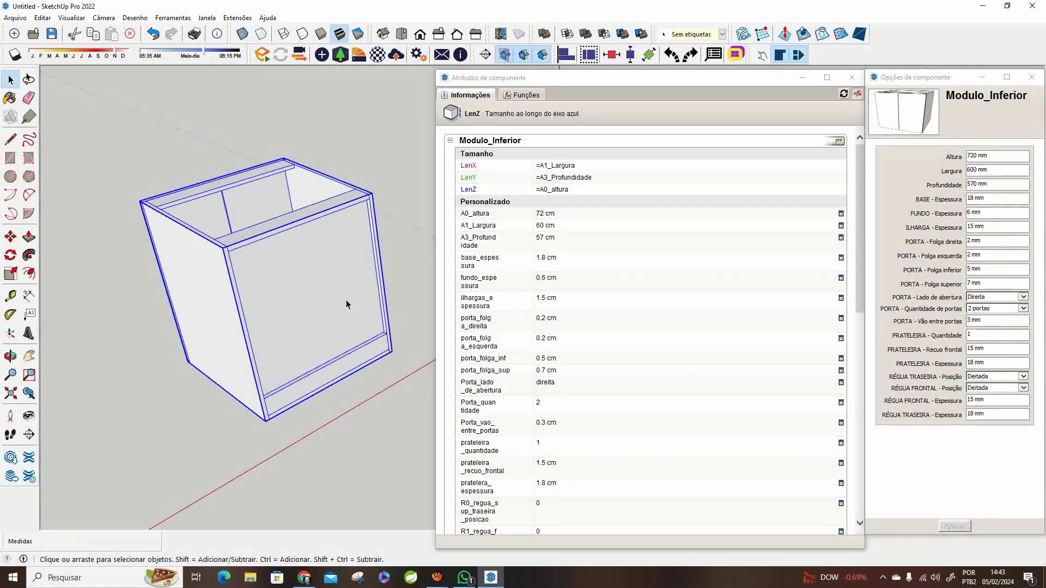
pyautogui.scroll(2, 347, 304)
pyautogui.moveTo(345, 304); pyautogui.dragTo(705, 273, button='middle')
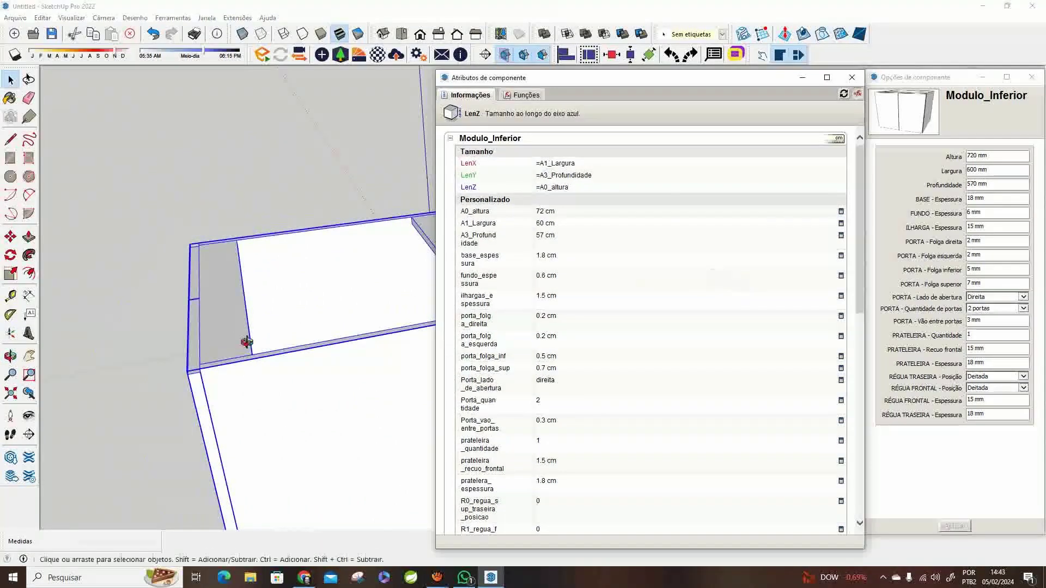
pyautogui.moveTo(245, 343); pyautogui.dragTo(238, 172, button='middle')
pyautogui.scroll(-3, 289, 265)
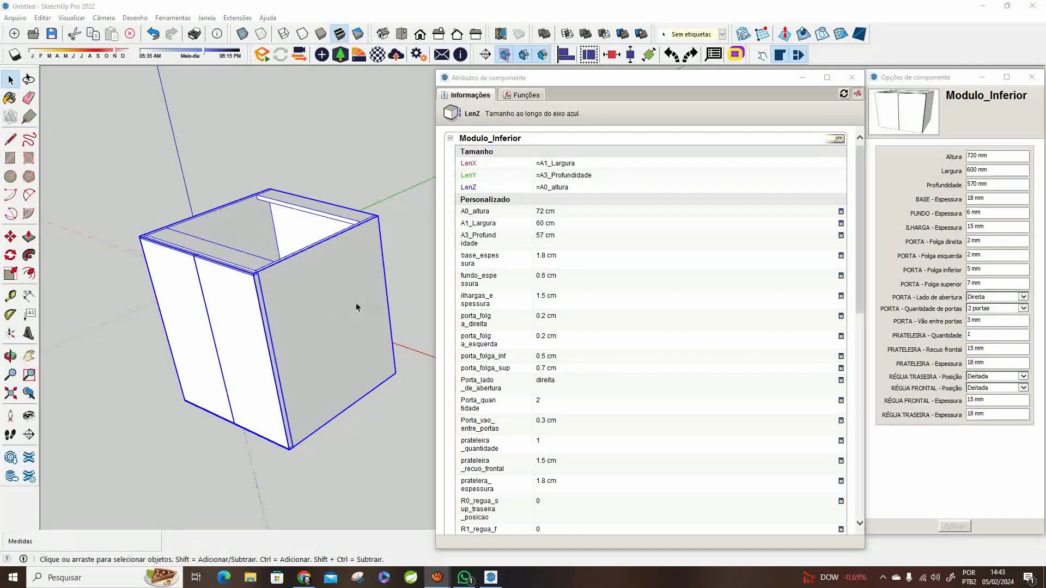
pyautogui.moveTo(362, 304); pyautogui.dragTo(322, 307, button='middle')
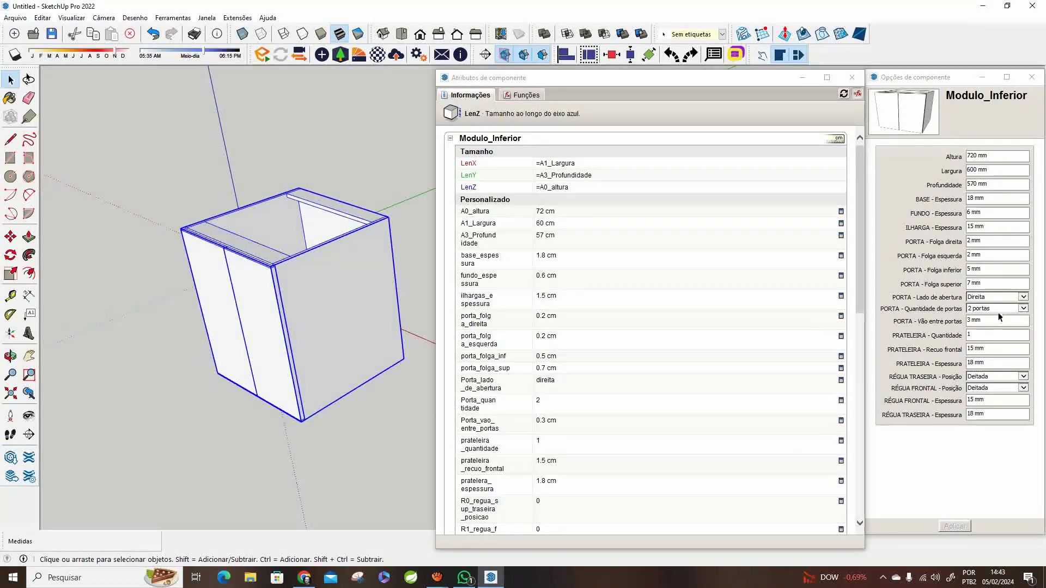